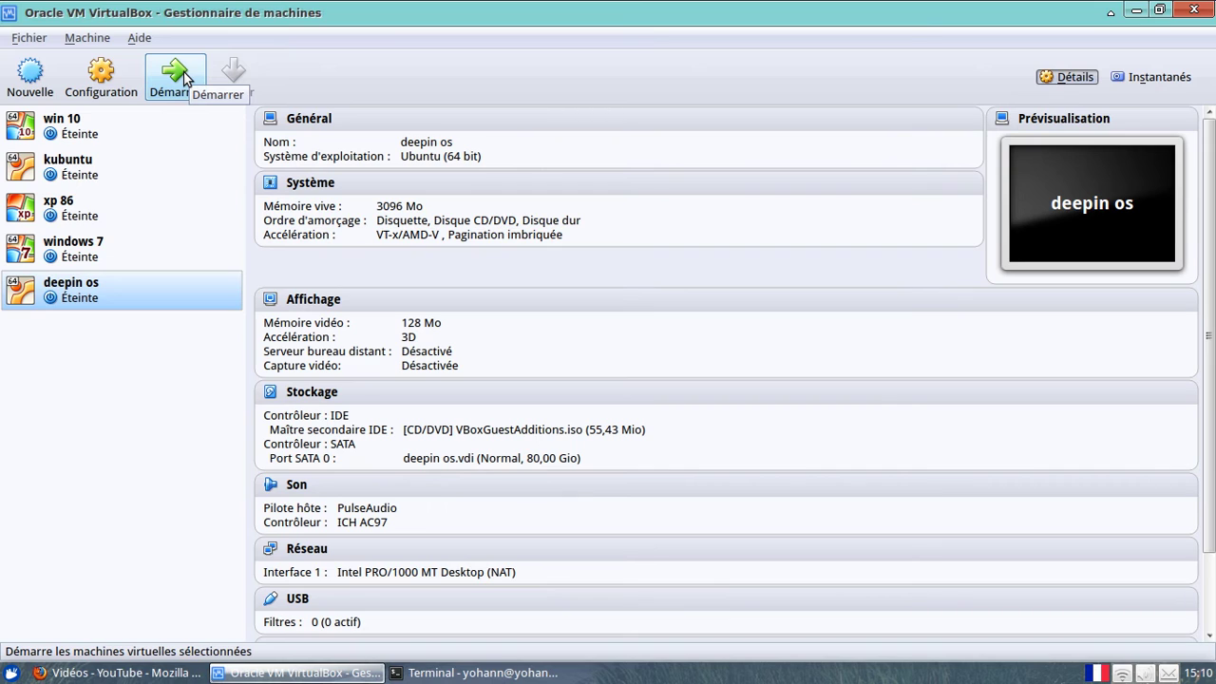
Start the deepin os virtual machine
left_click(187, 79)
left_click(176, 76)
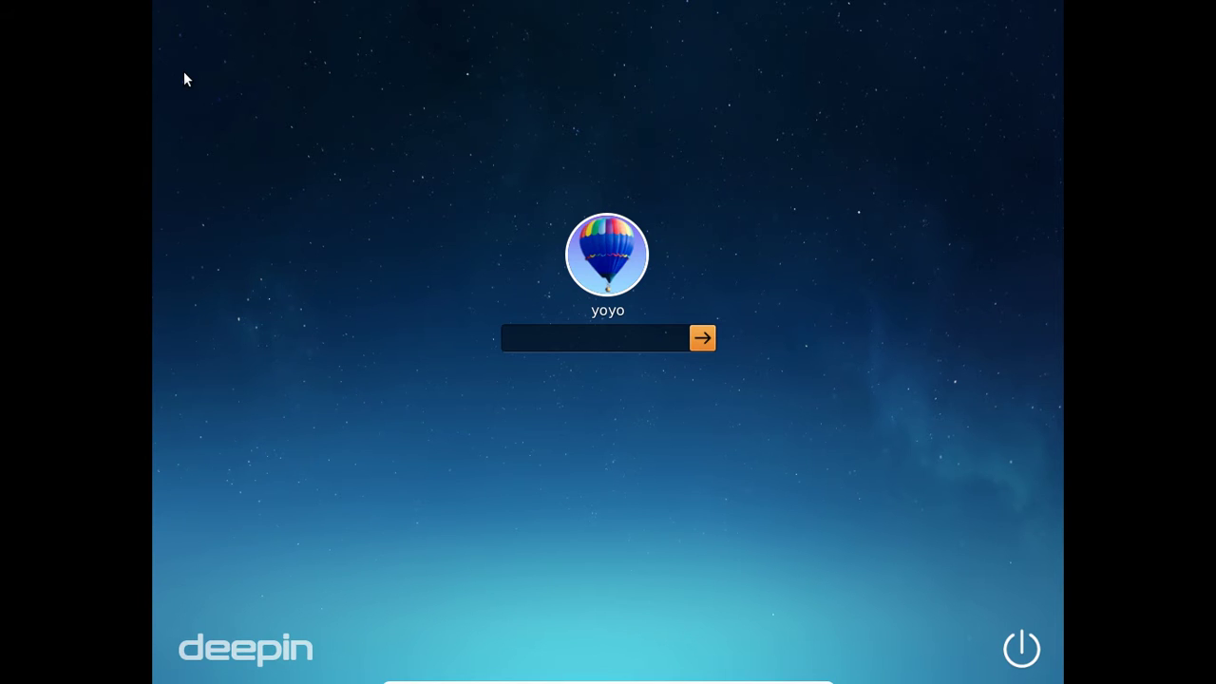
Minimize the virtual machine to check the YouTube video list in Firefox, and return to the deepin os machine
mouse_move(838, 676)
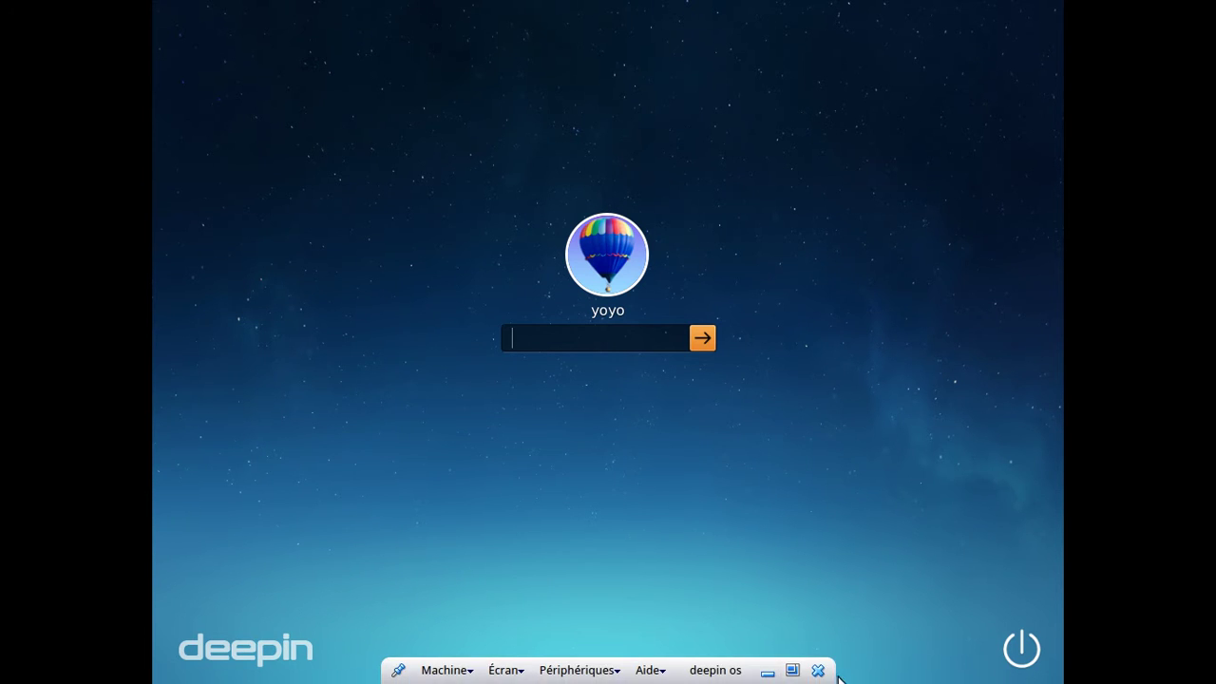
left_click(767, 670)
right_click(157, 674)
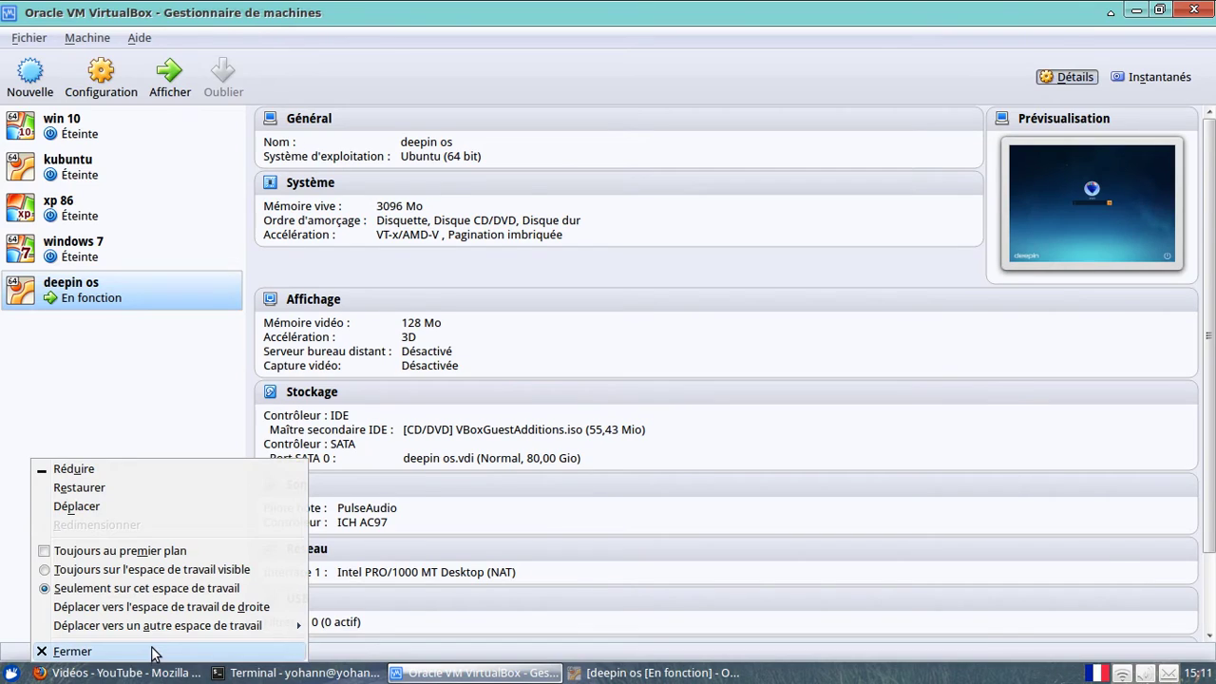
left_click(155, 652)
left_click(767, 389)
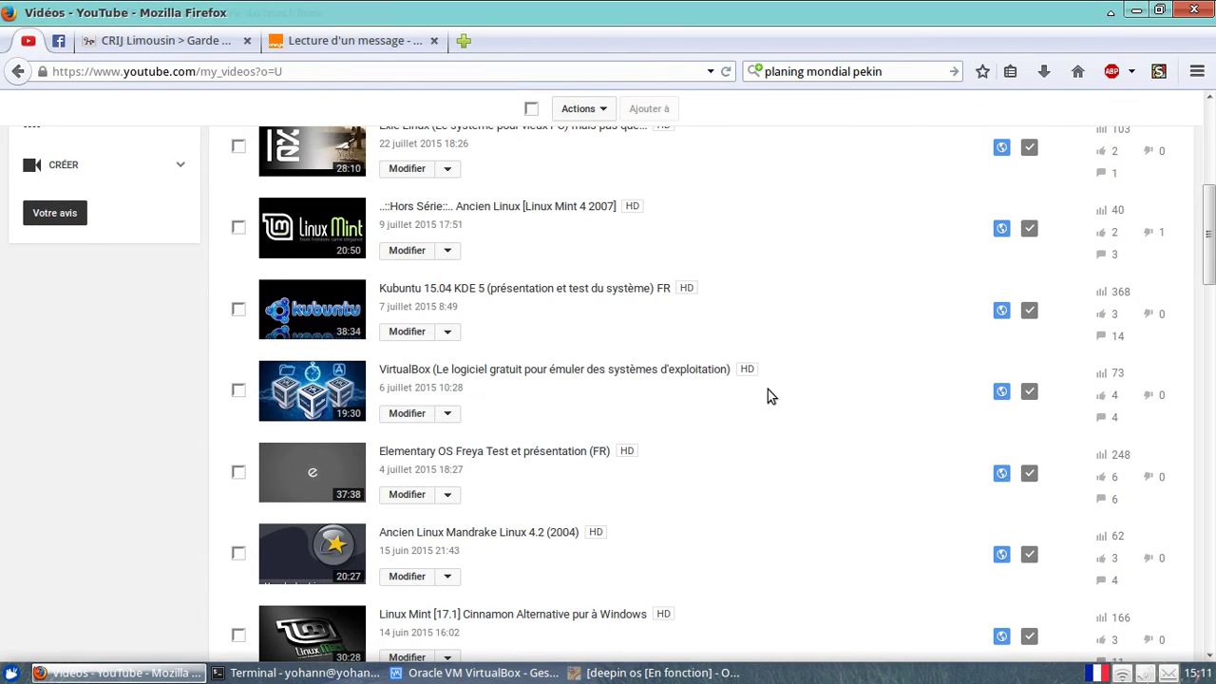
left_click(483, 673)
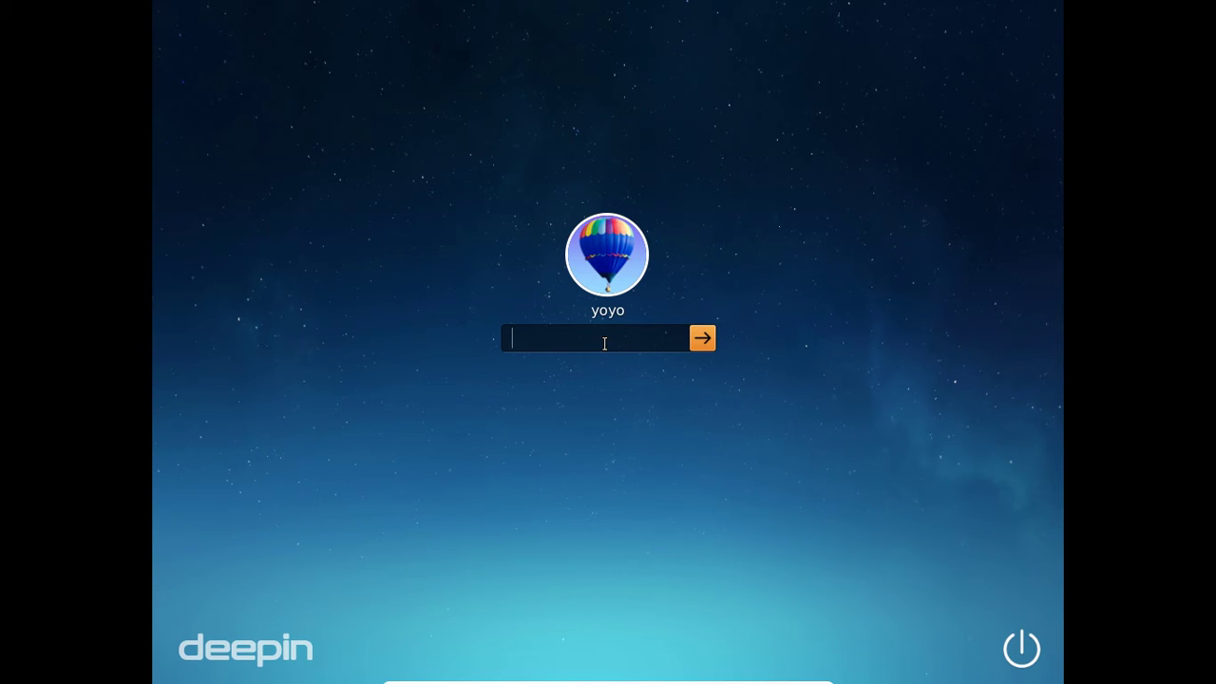
Log in to the deepin session by entering the account password
type("******")
key("Return")
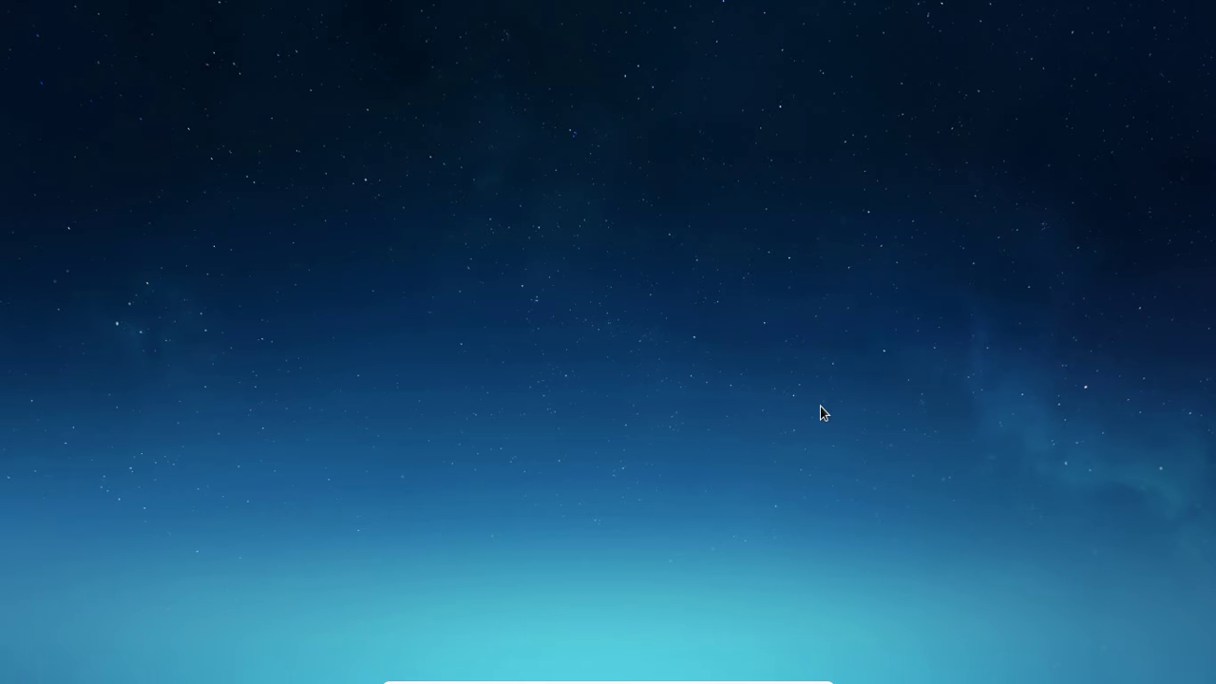
key("ctrl+alt+Delete")
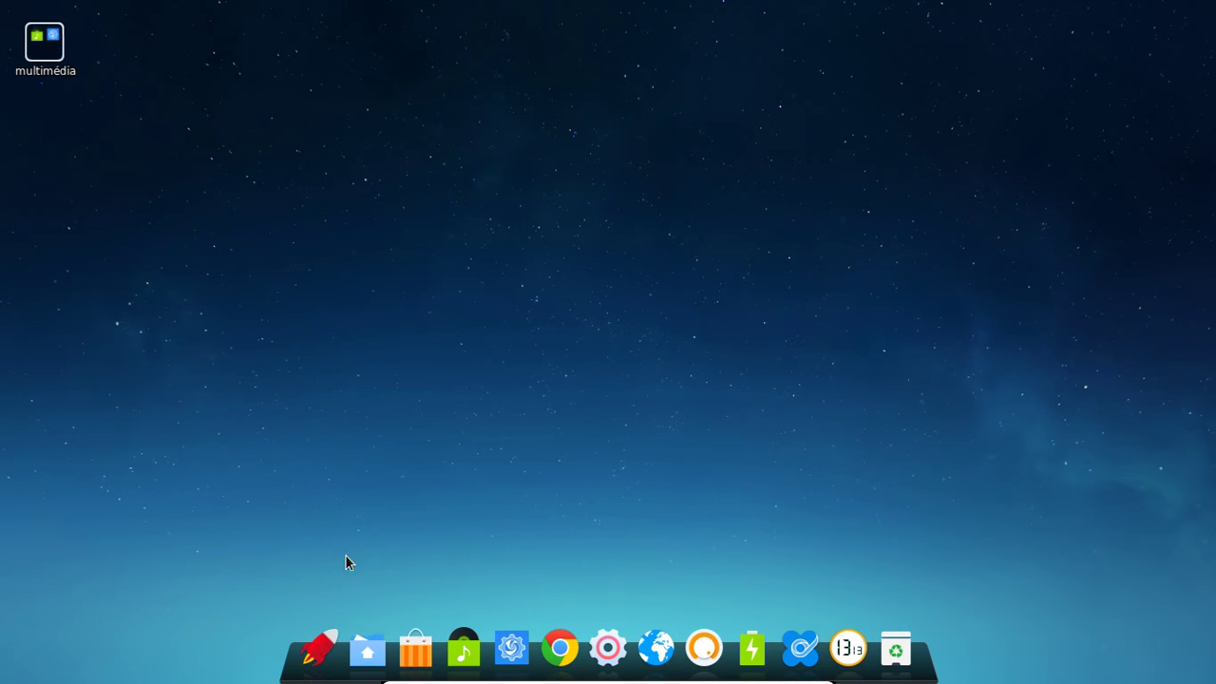
Check the sound volume and clock pop-ups of the dock and close them
left_click(698, 654)
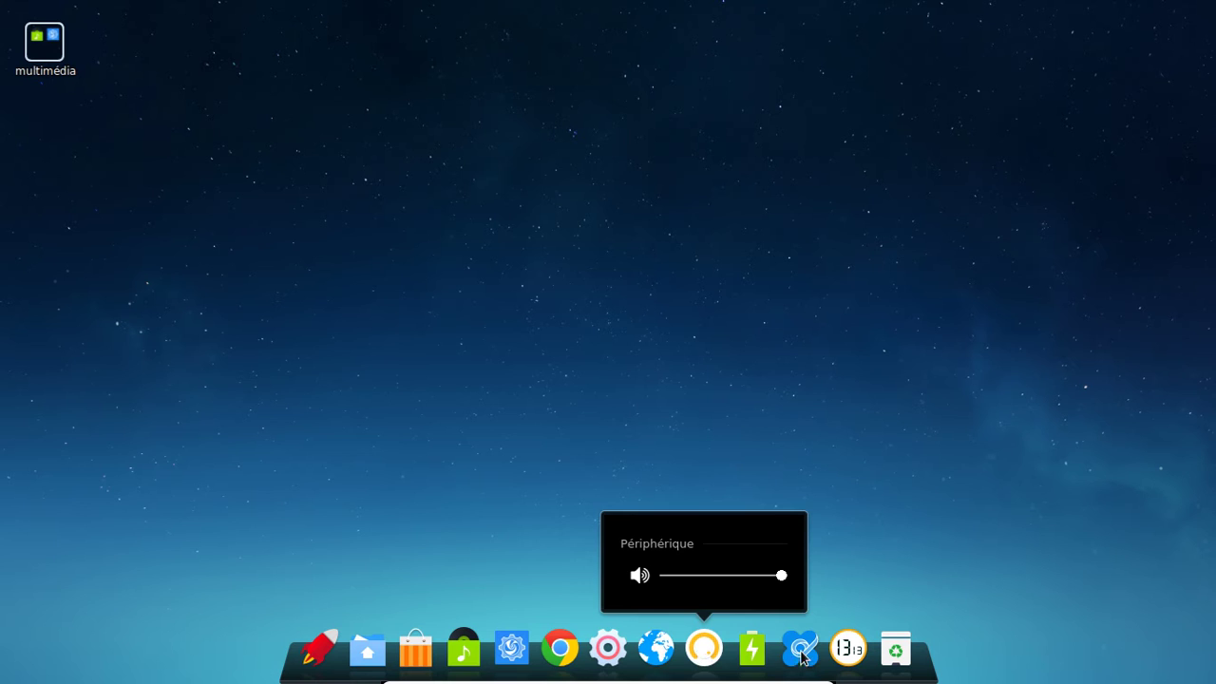
left_click(708, 655)
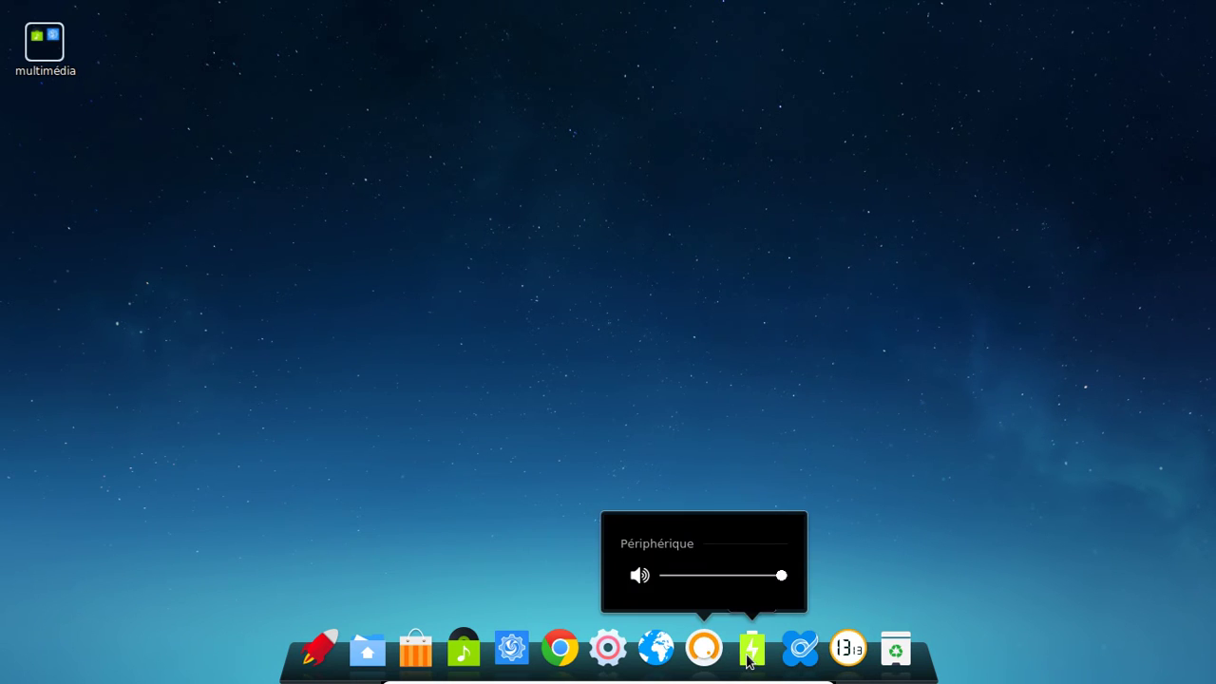
left_click(848, 652)
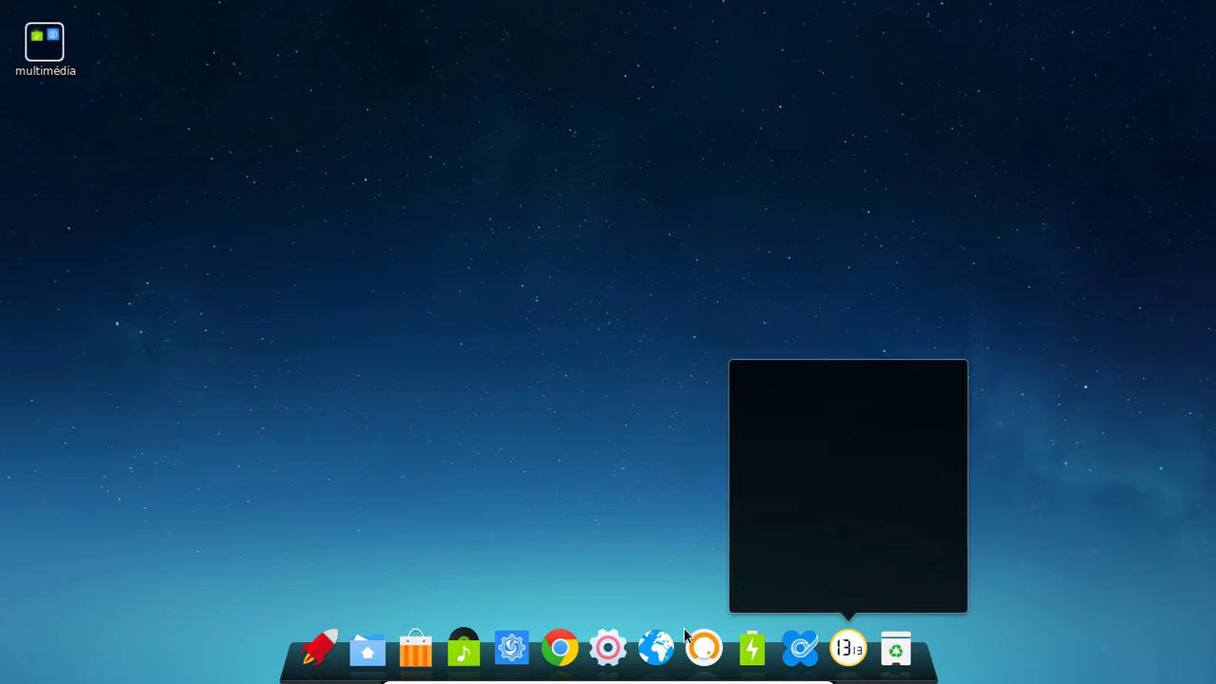
left_click(698, 651)
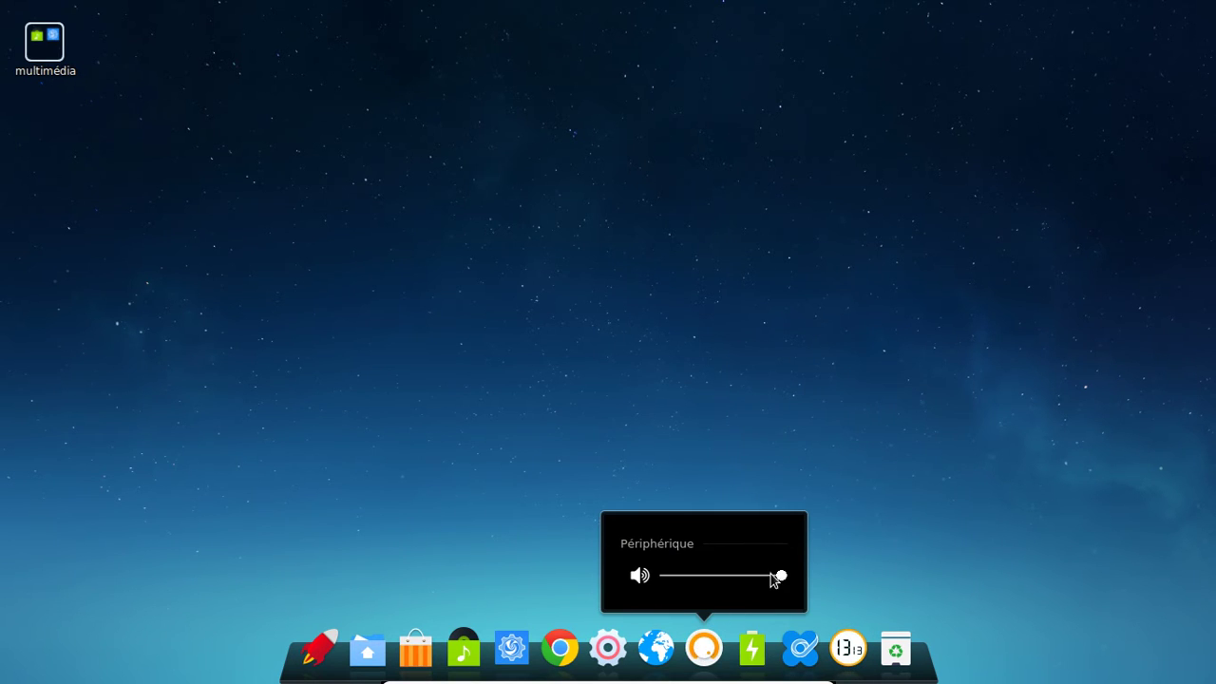
left_click(817, 582)
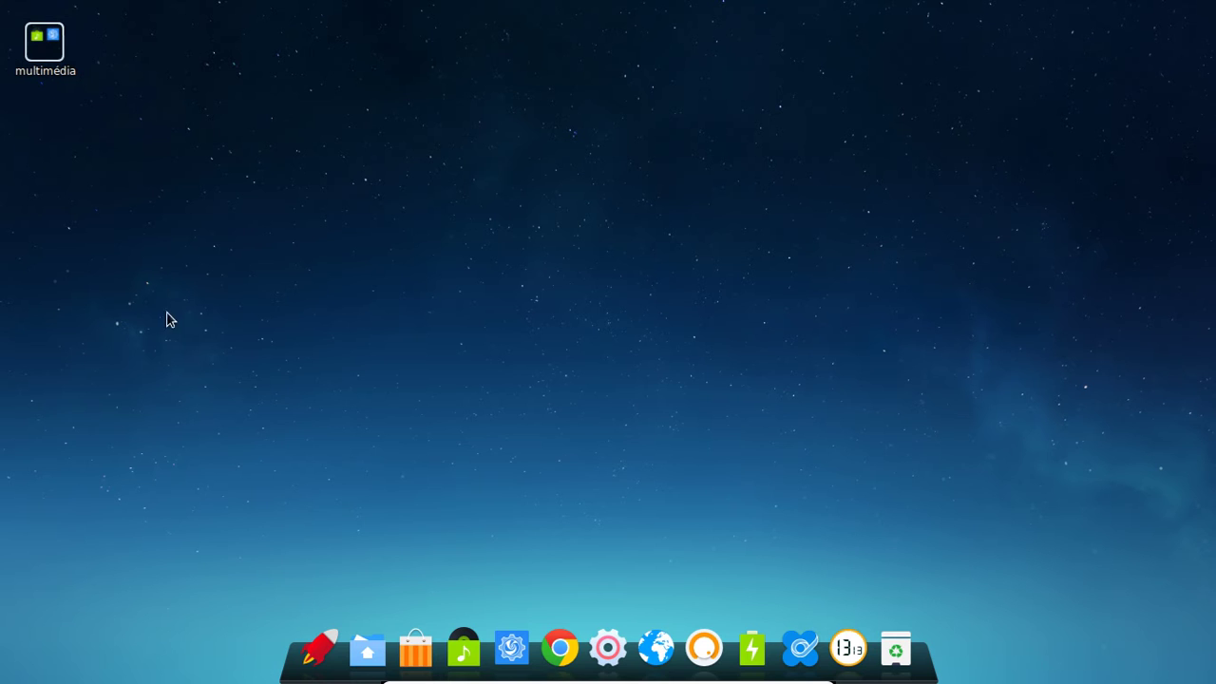
Open the application launcher, sort the applications by name (Par Nom), and look through them
left_click(323, 646)
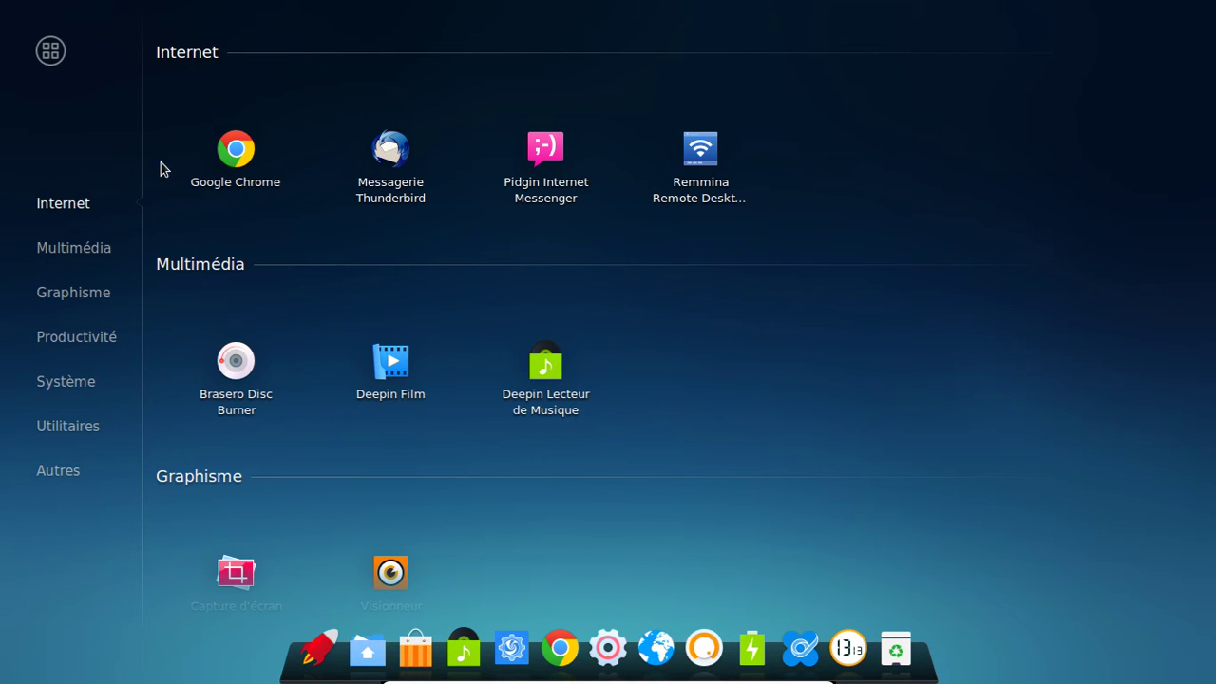
left_click(53, 54)
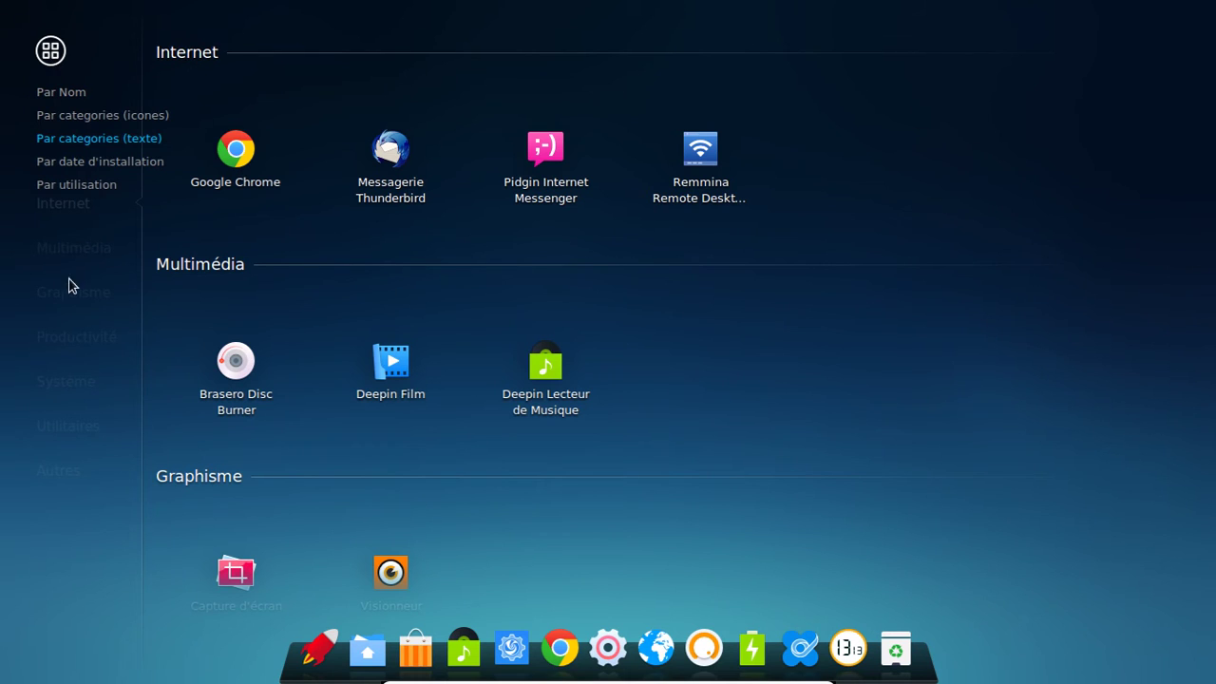
mouse_move(52, 54)
left_click(83, 94)
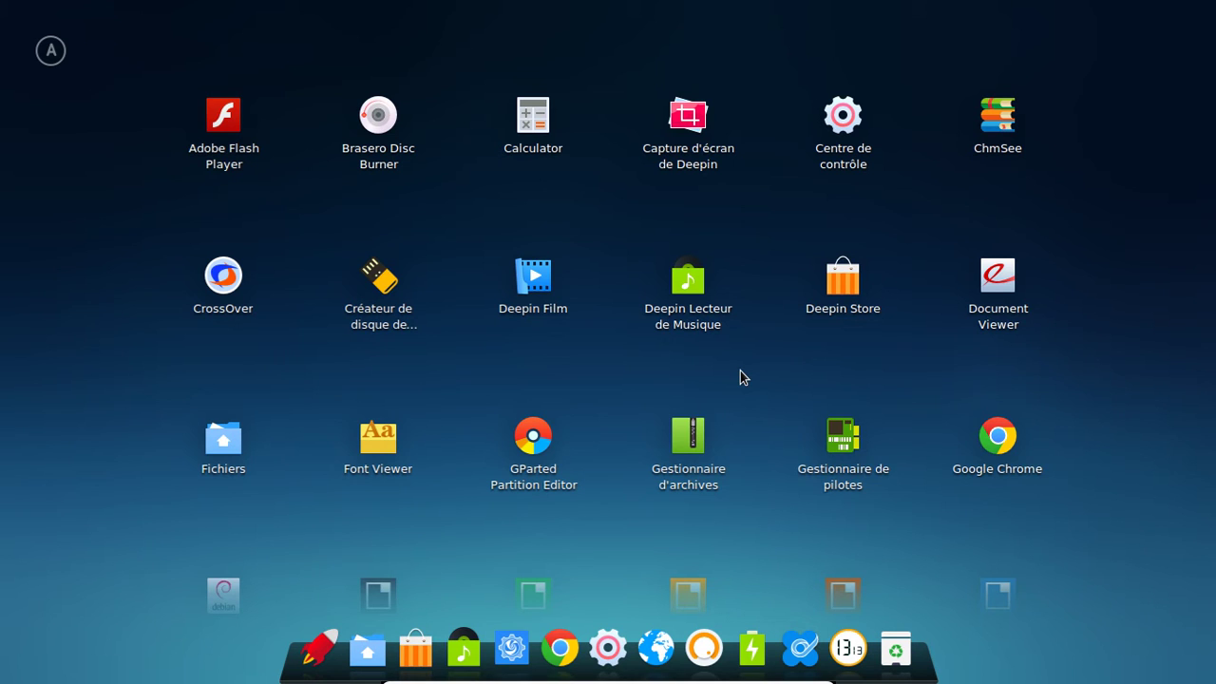
scroll(1050, 333, "down", 2)
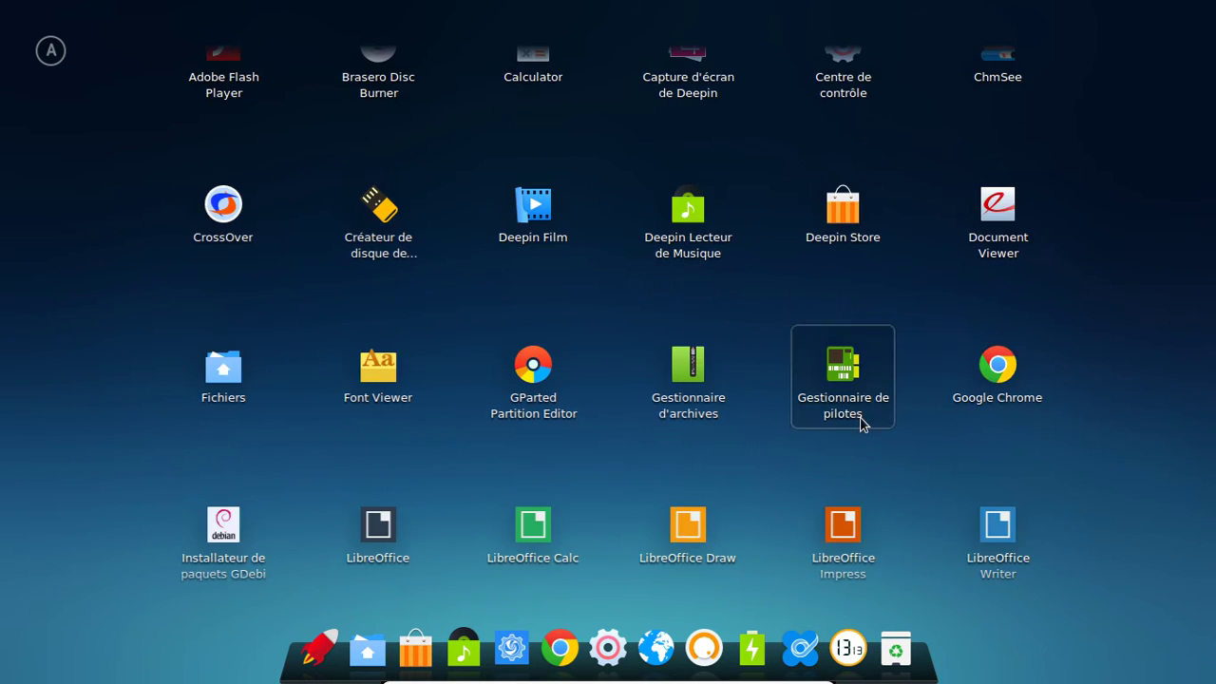
scroll(862, 424, "up", 2)
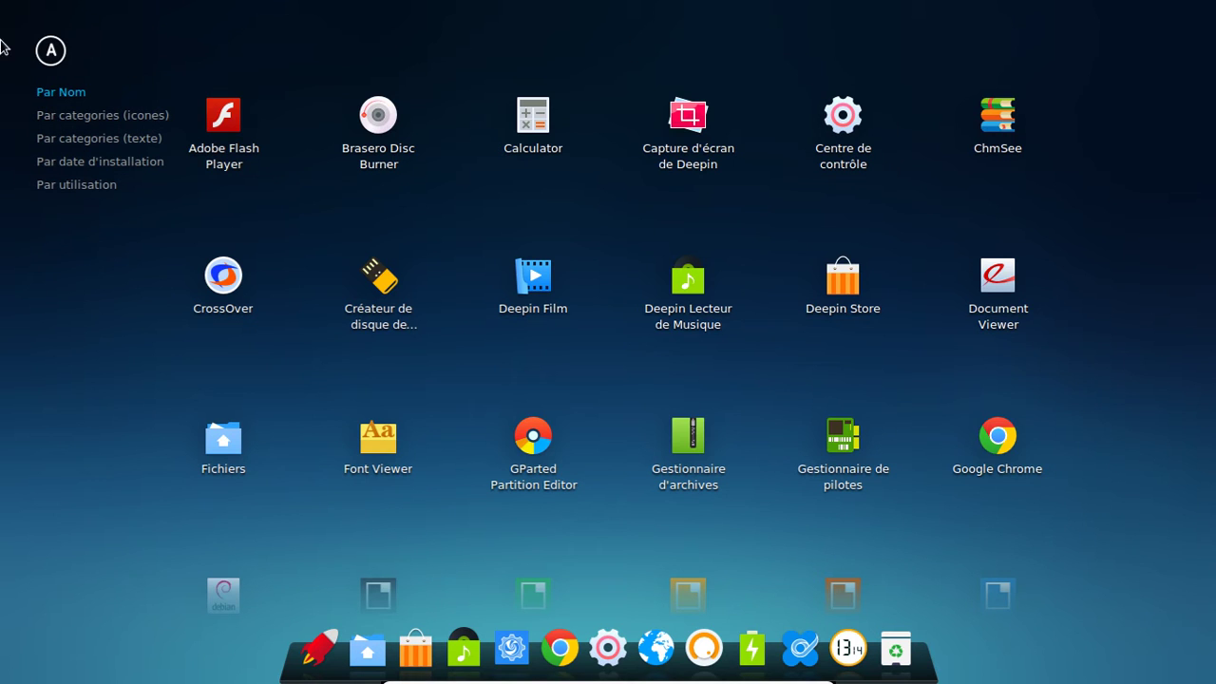
Group the launcher's applications with Par categories (icones), look through the groups, and close the launcher
left_click(75, 120)
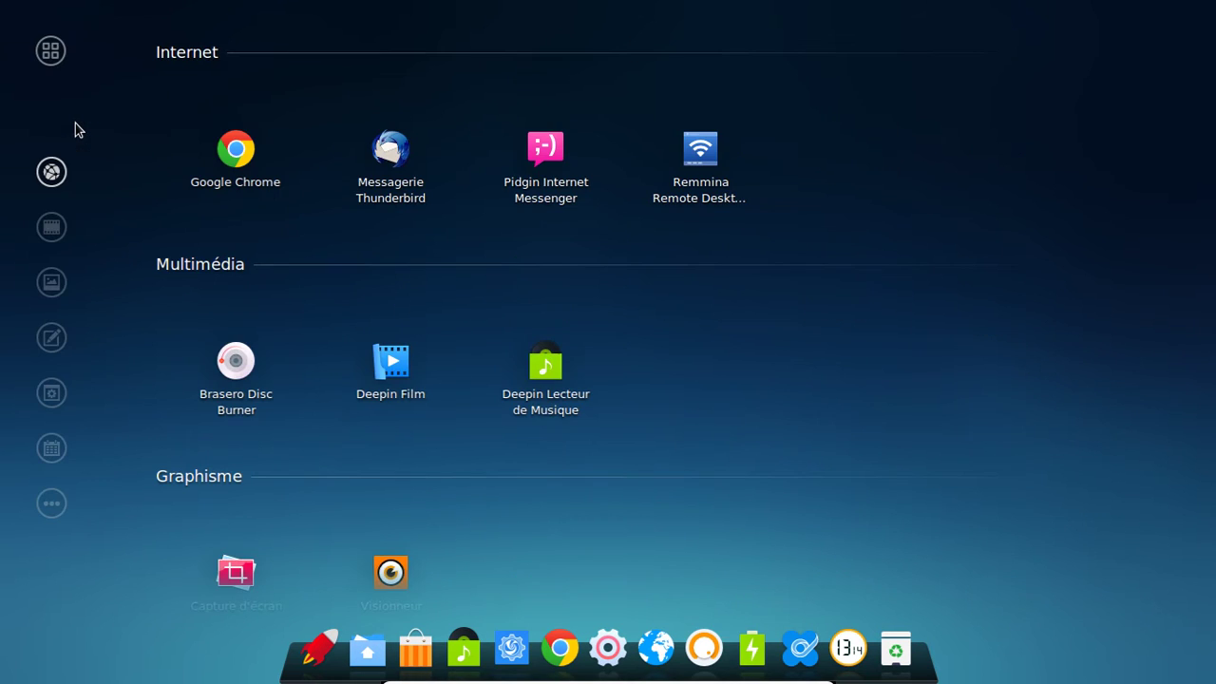
scroll(217, 249, "down", 3)
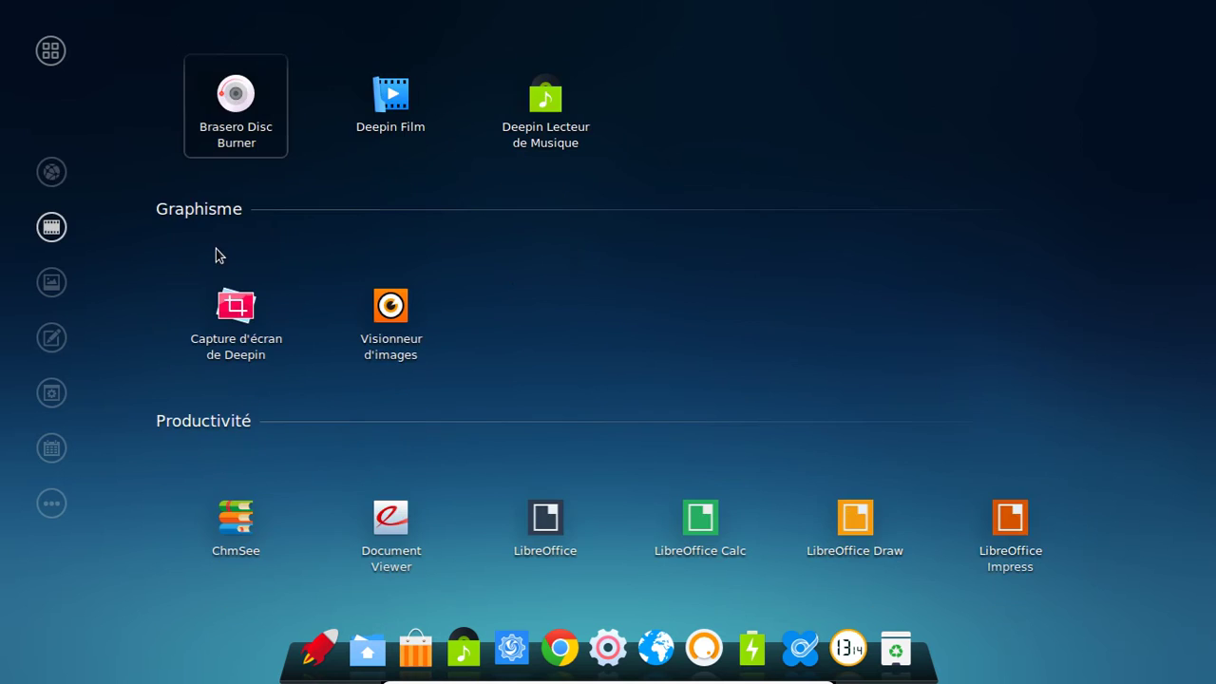
scroll(218, 249, "up", 3)
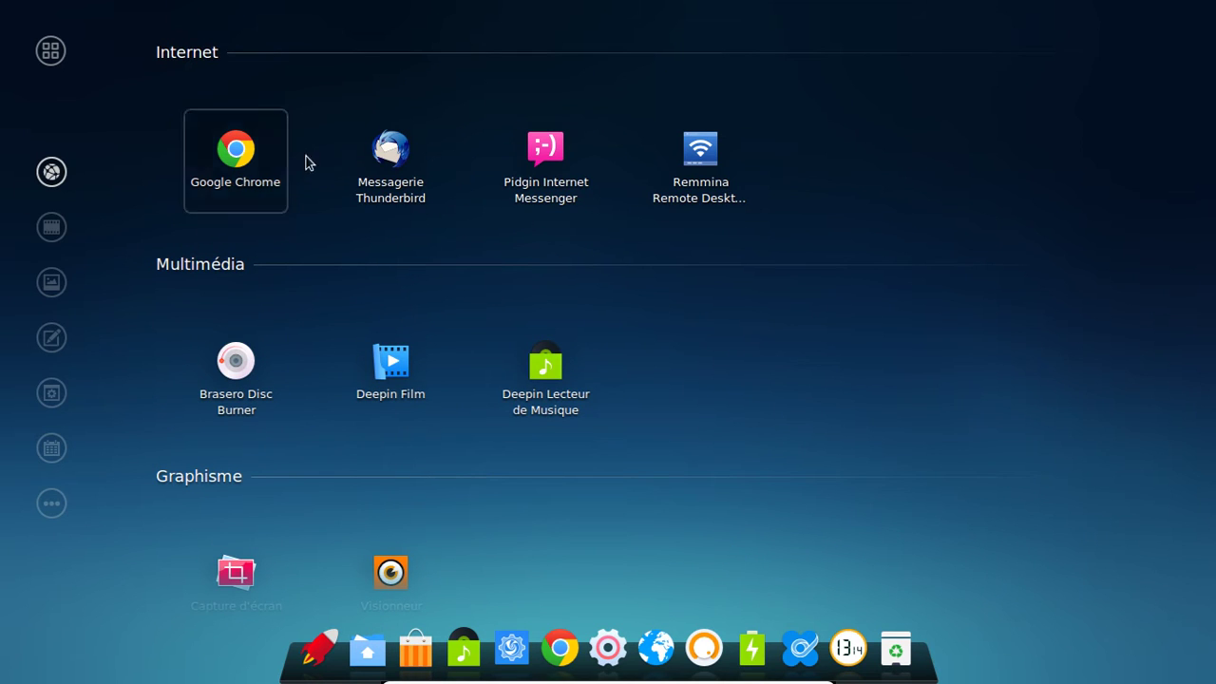
left_click(332, 73)
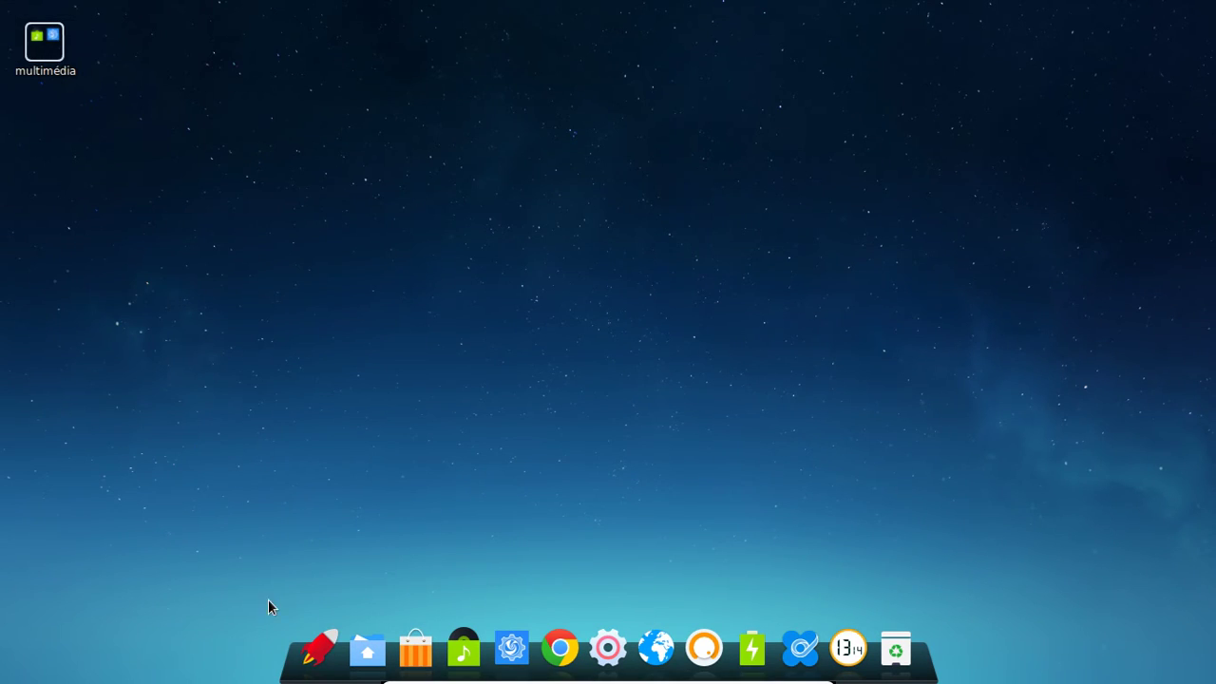
Reopen the launcher, sort the applications with Par date d'installation, and switch back to Par categories (icones)
left_click(319, 648)
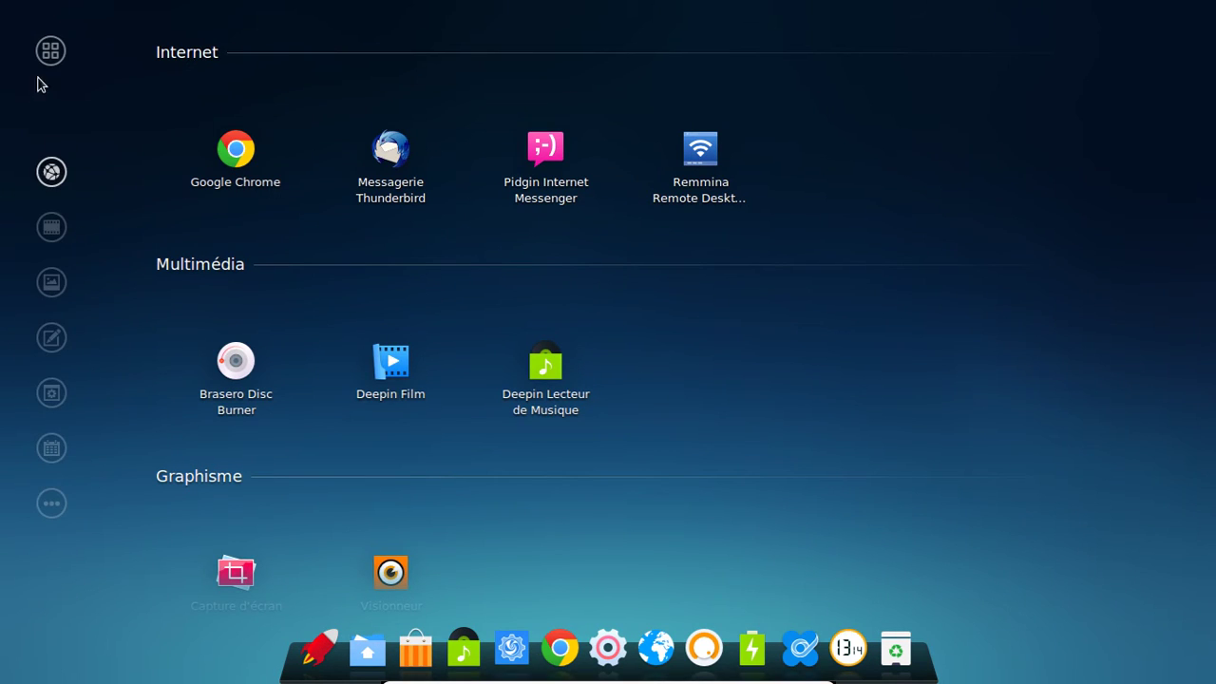
mouse_move(51, 68)
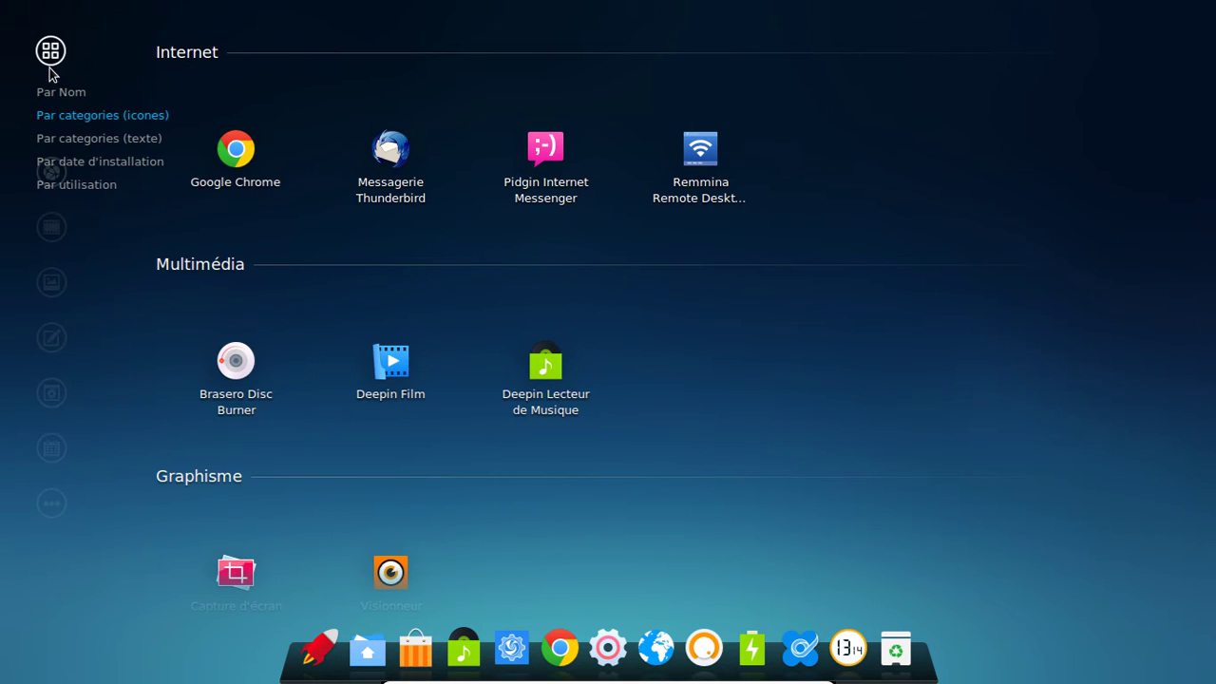
left_click(93, 163)
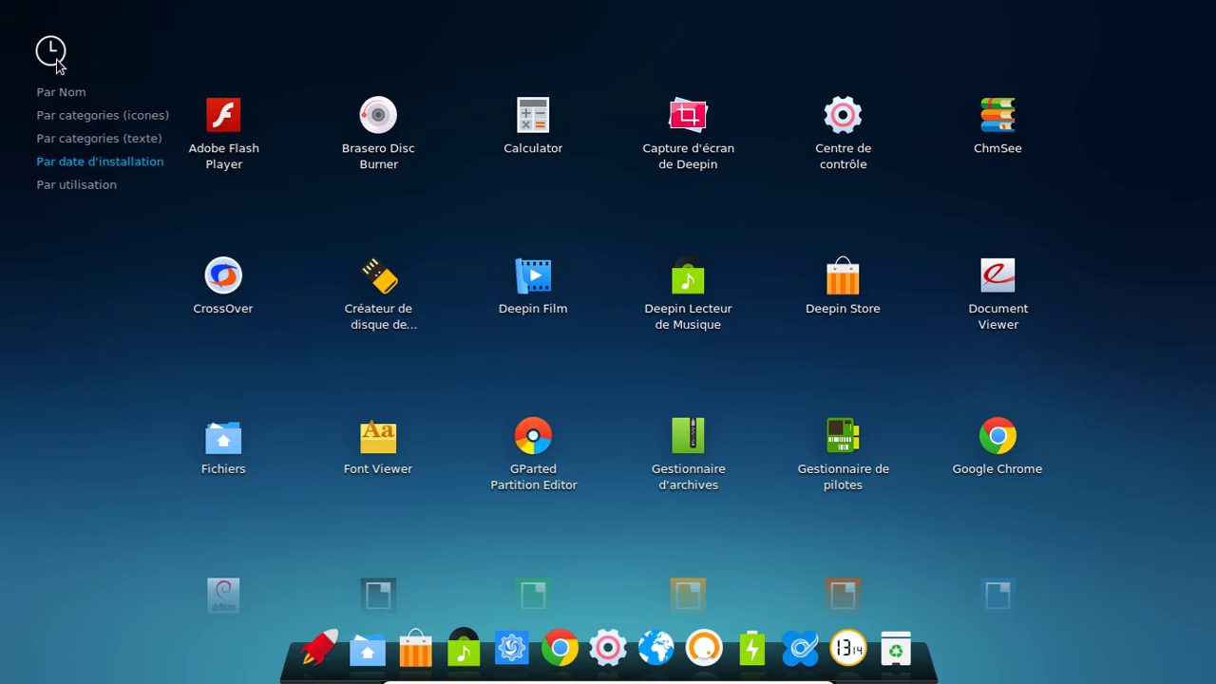
left_click(82, 116)
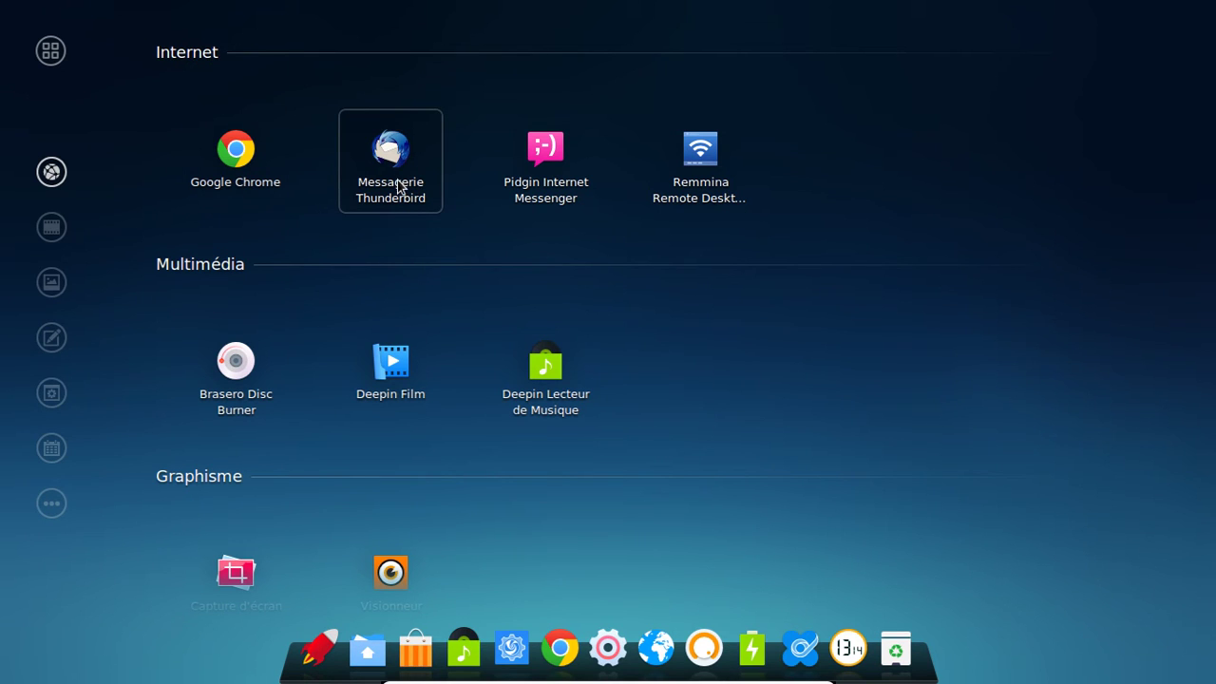
Examine the installed applications from the Internet category down to Système, and close the launcher
scroll(862, 300, "down", 1)
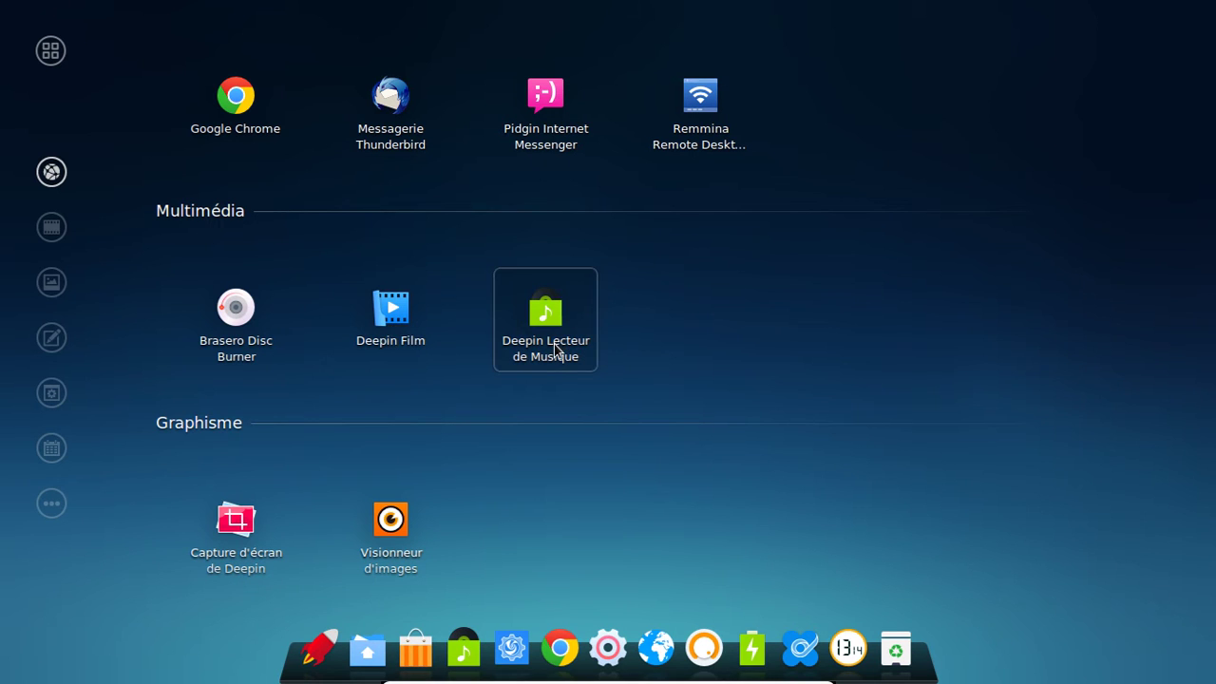
scroll(556, 352, "down", 2)
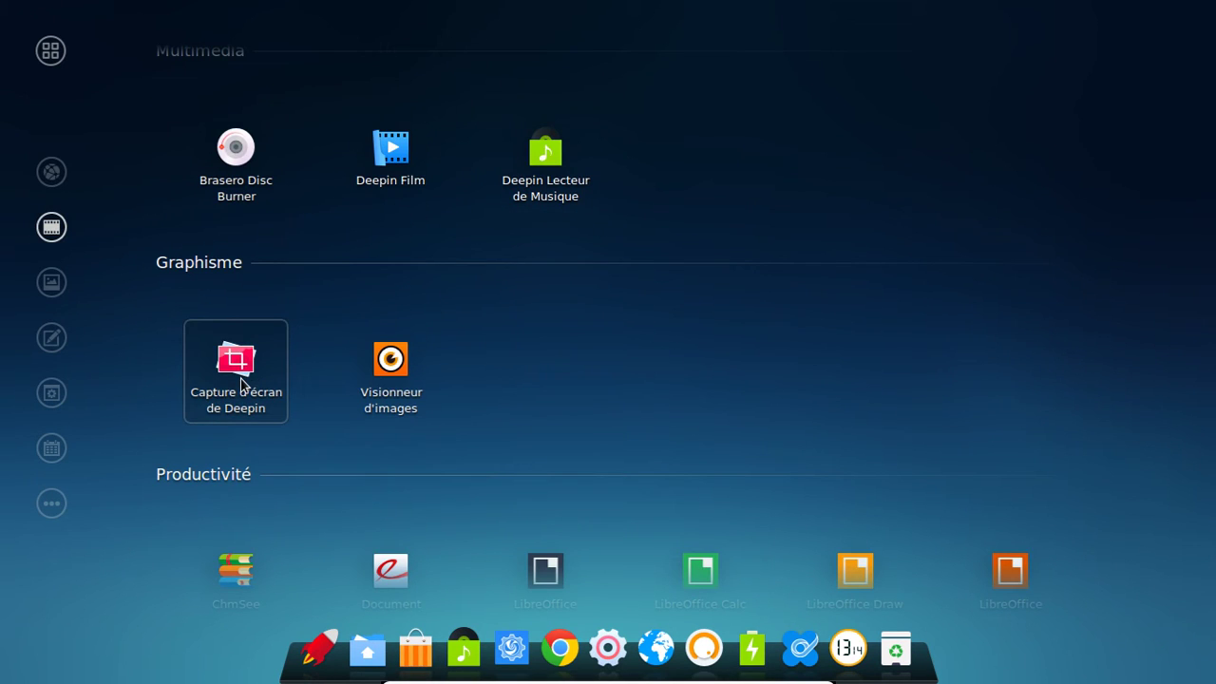
scroll(245, 381, "down", 2)
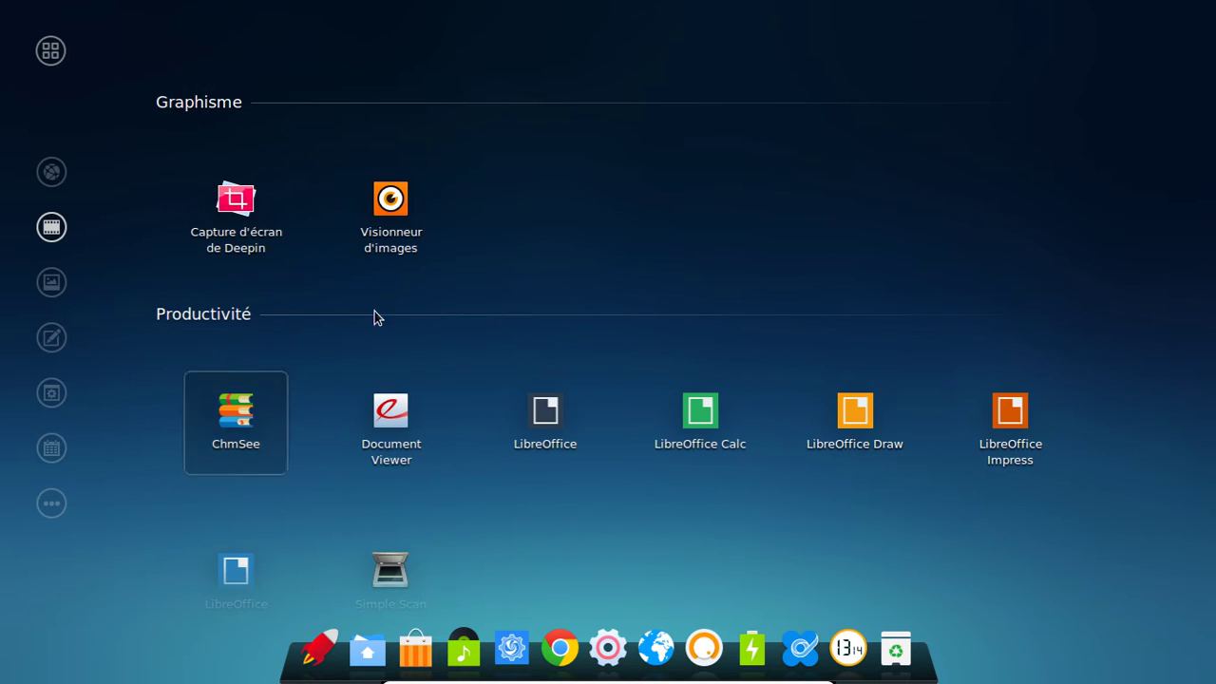
scroll(273, 447, "down", 1)
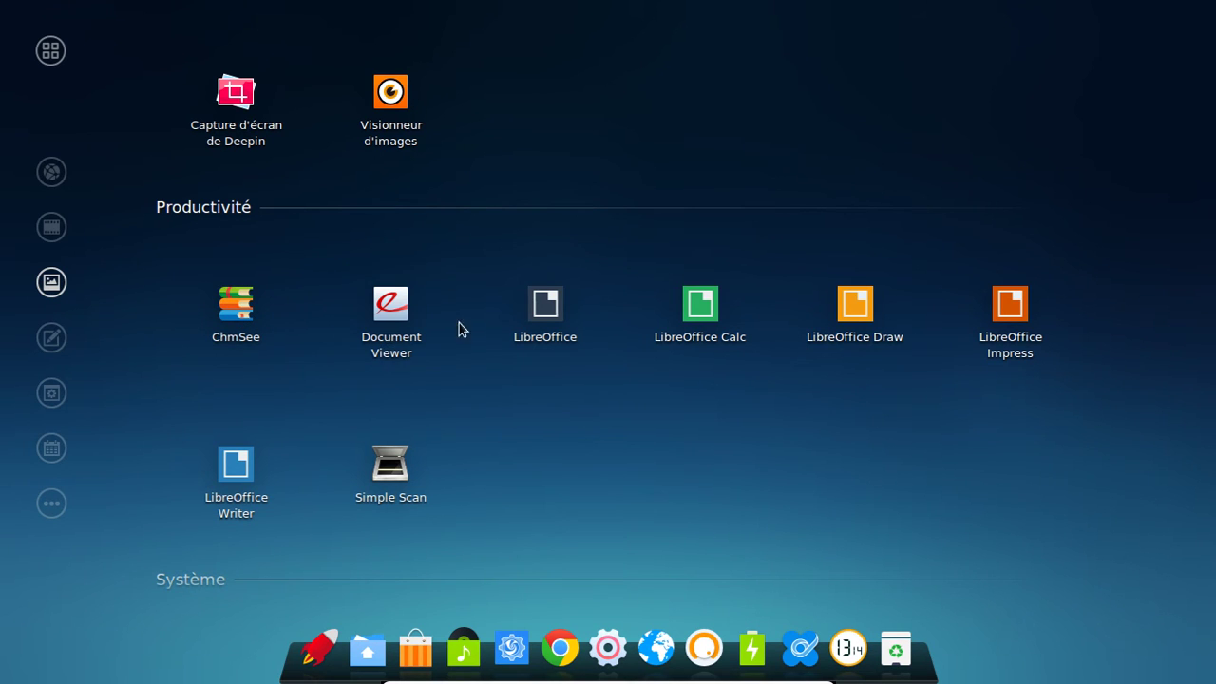
scroll(979, 311, "down", 2)
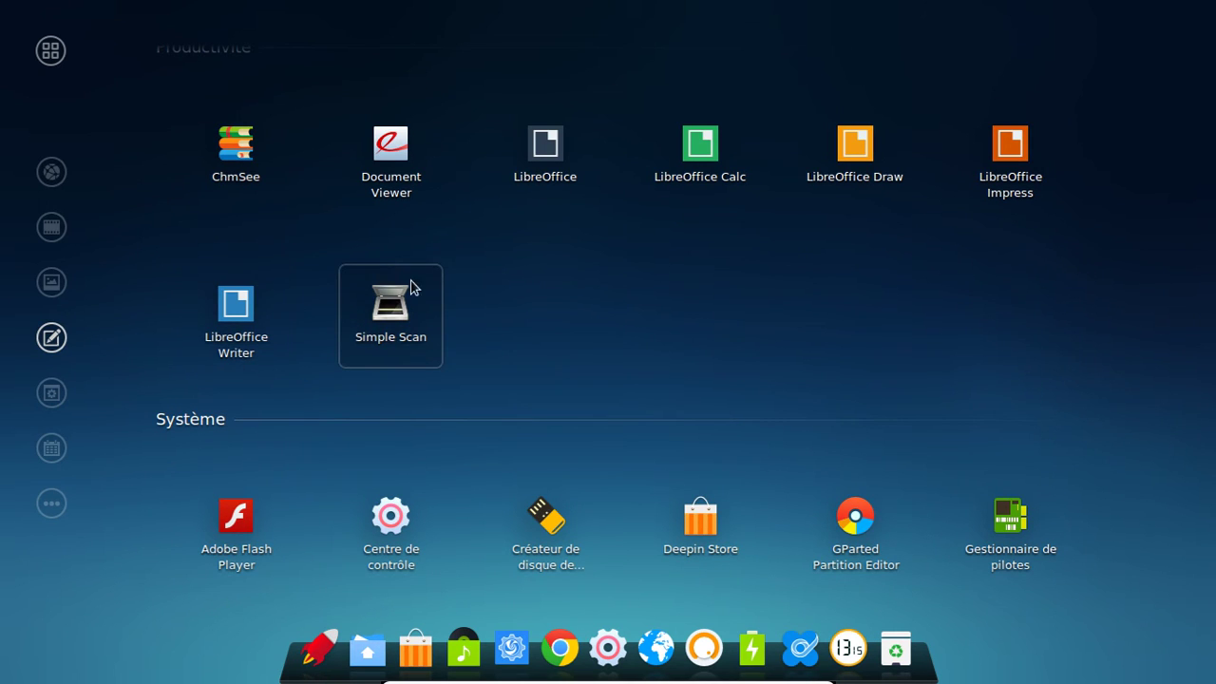
scroll(378, 355, "down", 2)
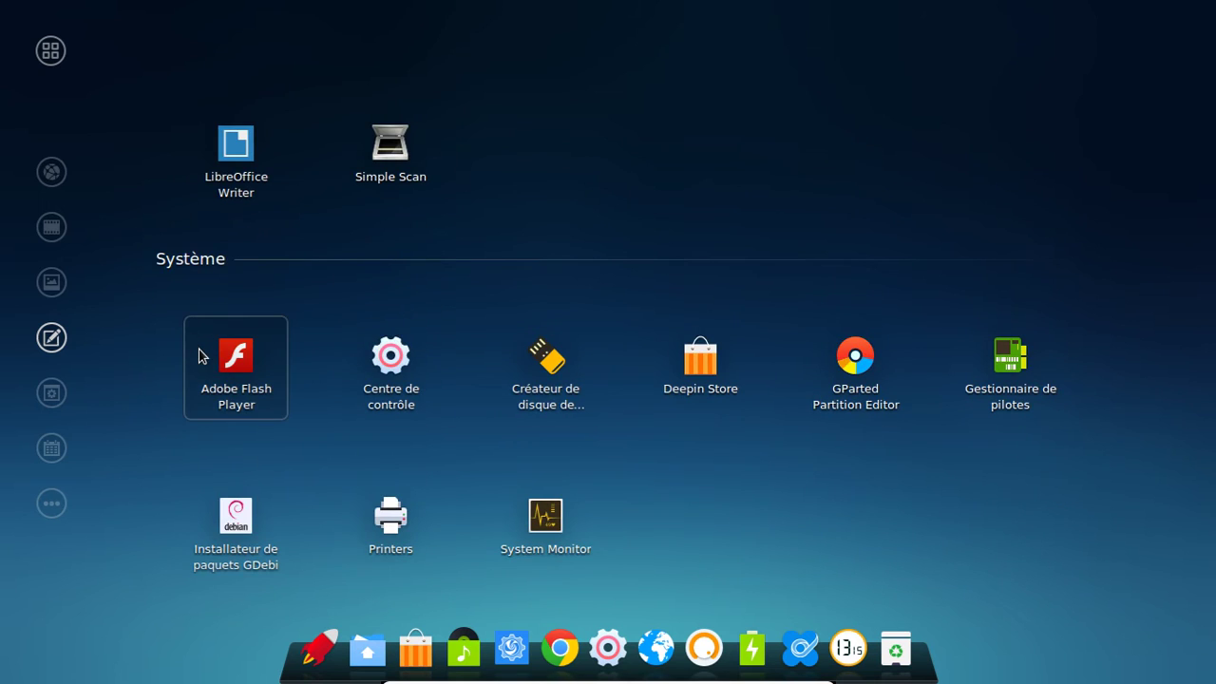
scroll(199, 355, "down", 1)
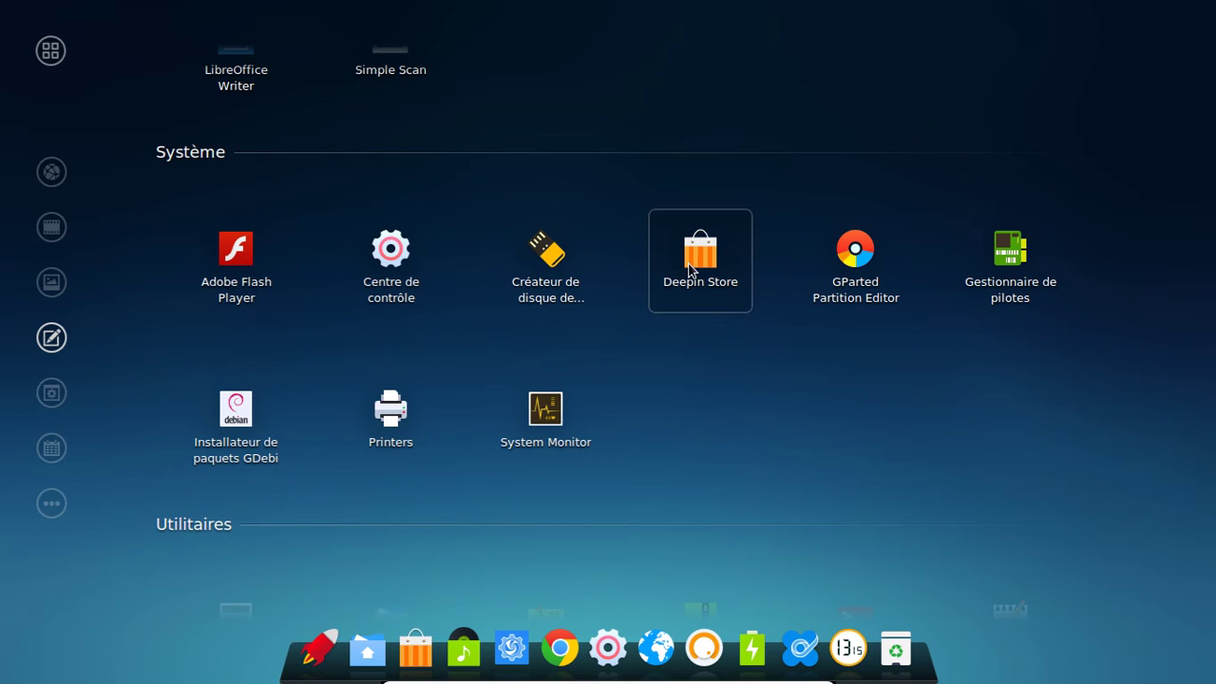
left_click(511, 247)
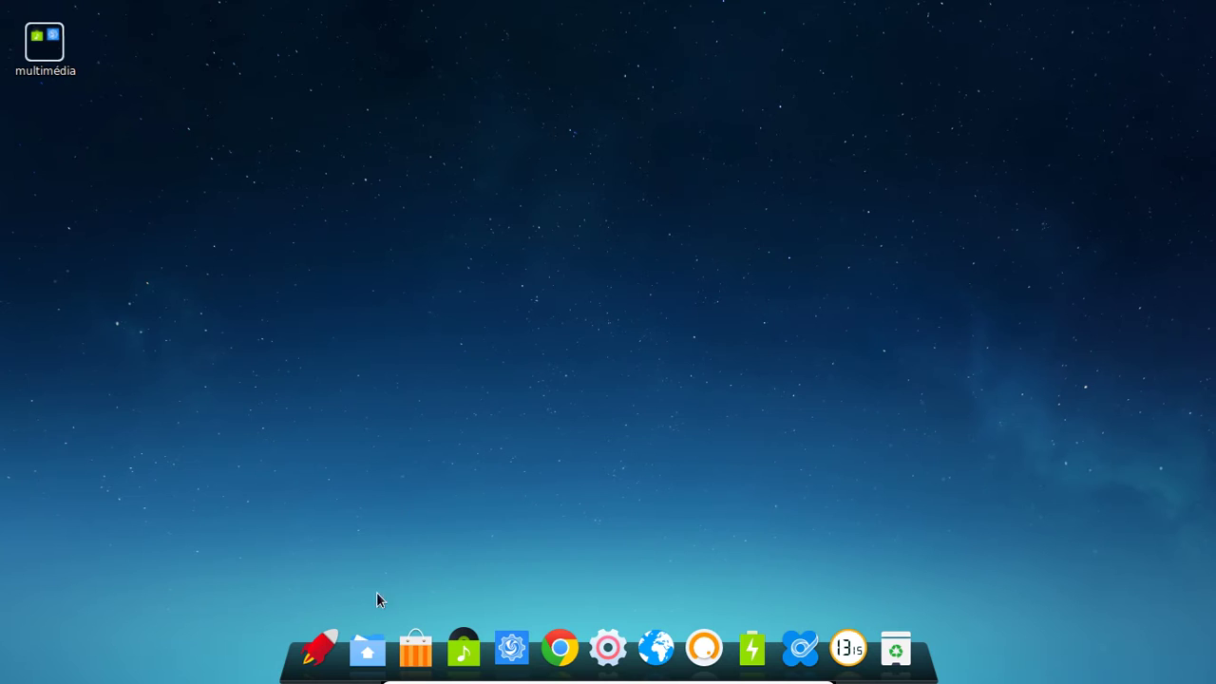
Launch System Monitor from the application launcher's Système category and move its window to the middle of the desktop
left_click(323, 642)
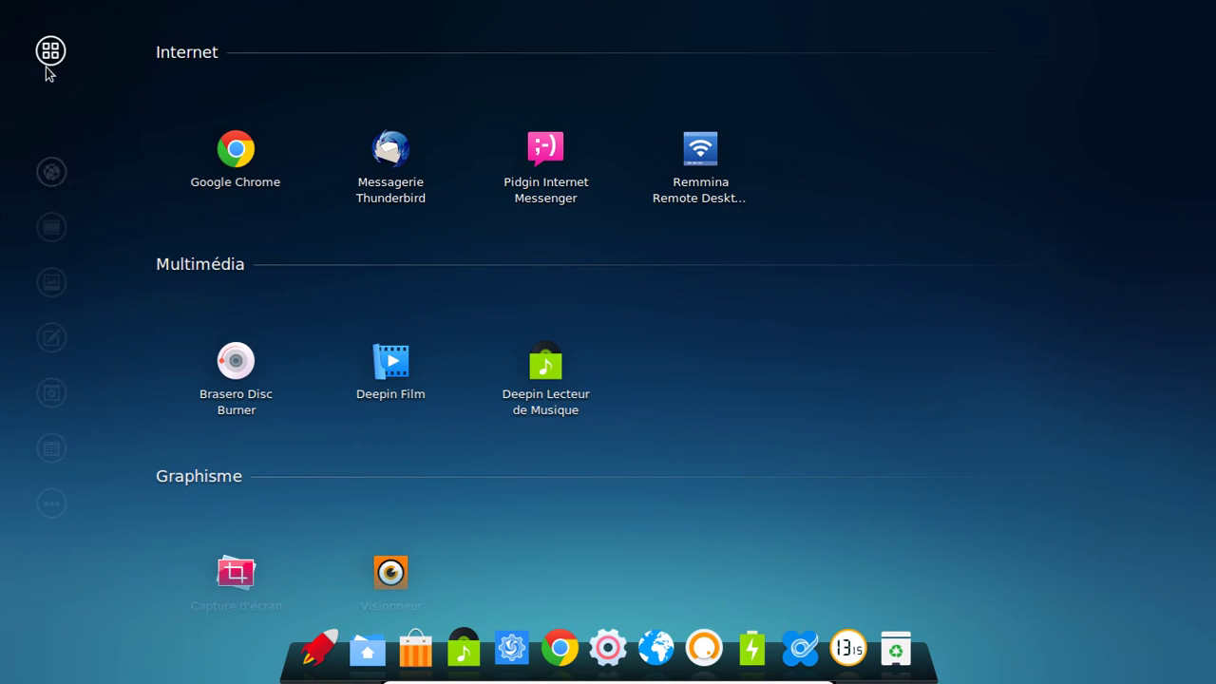
scroll(624, 366, "down", 2)
scroll(624, 366, "down", 3)
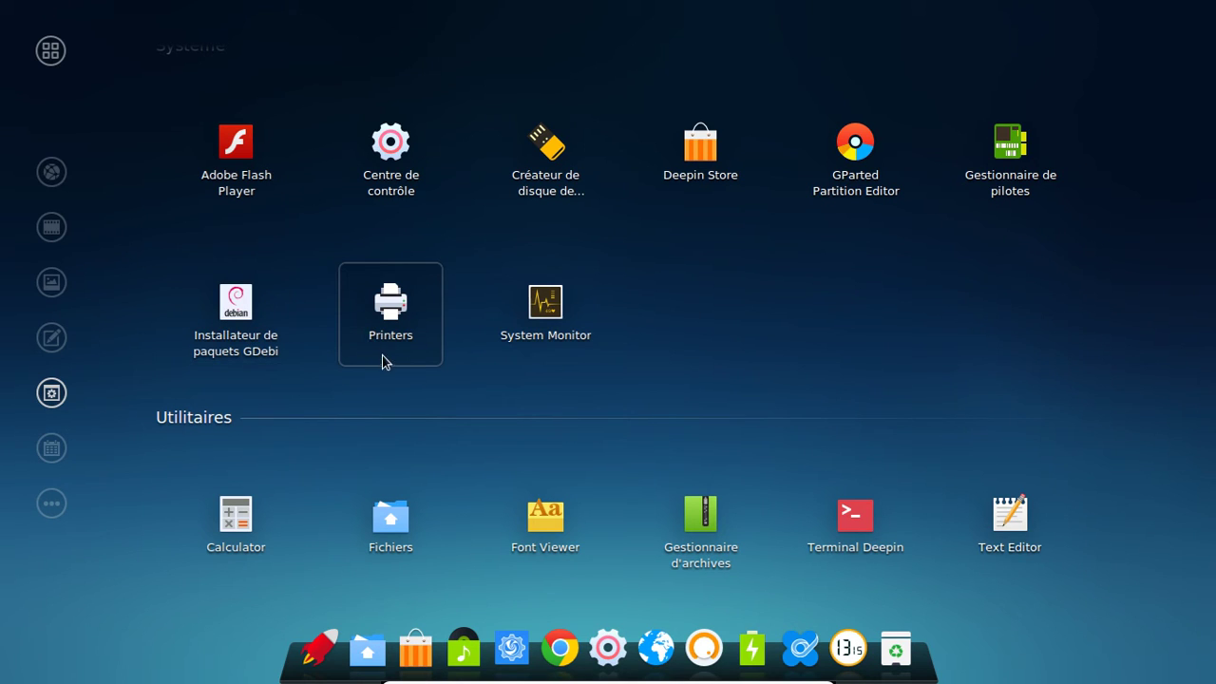
left_click(519, 314)
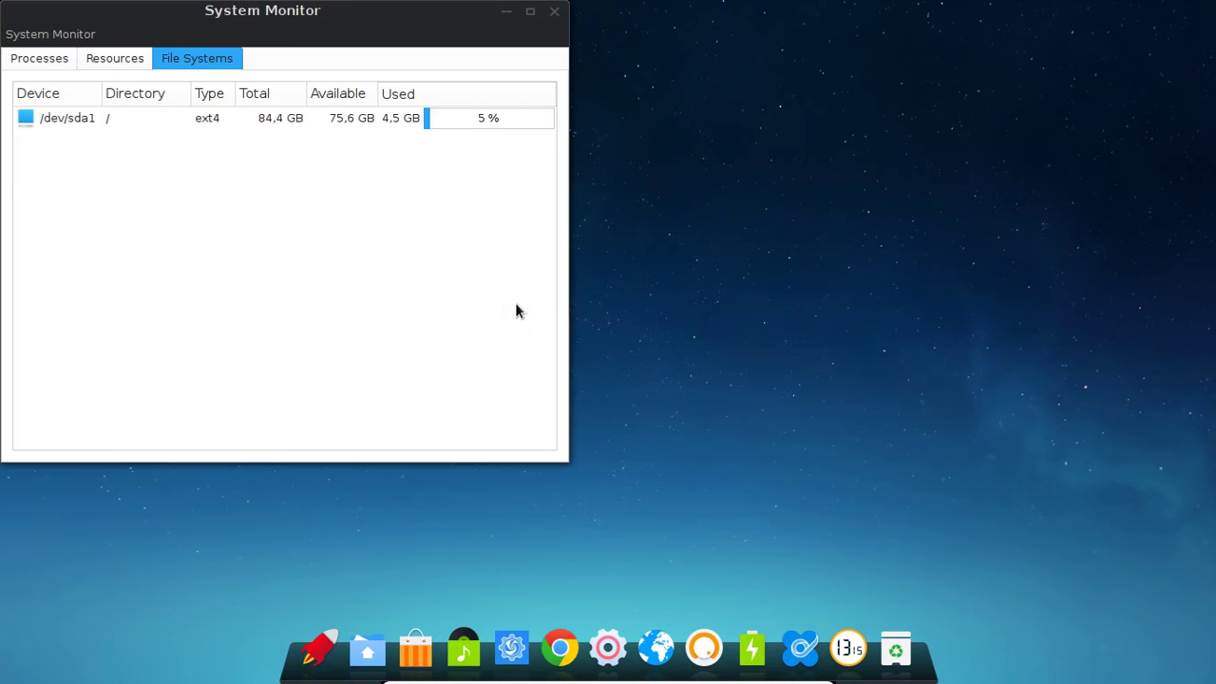
left_click_drag(327, 12, 640, 73)
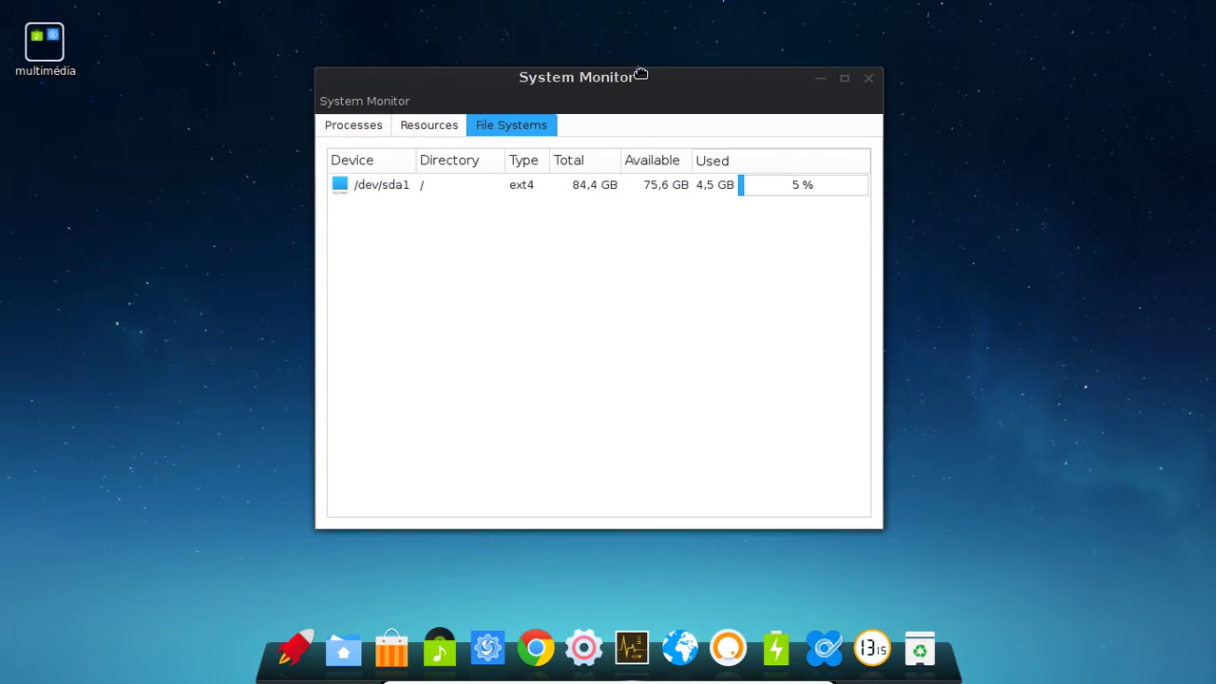
Reopen the launcher, look through the applications in the Utilitaires and Autres categories, and close it
left_click(294, 648)
scroll(448, 423, "down", 3)
scroll(452, 431, "down", 8)
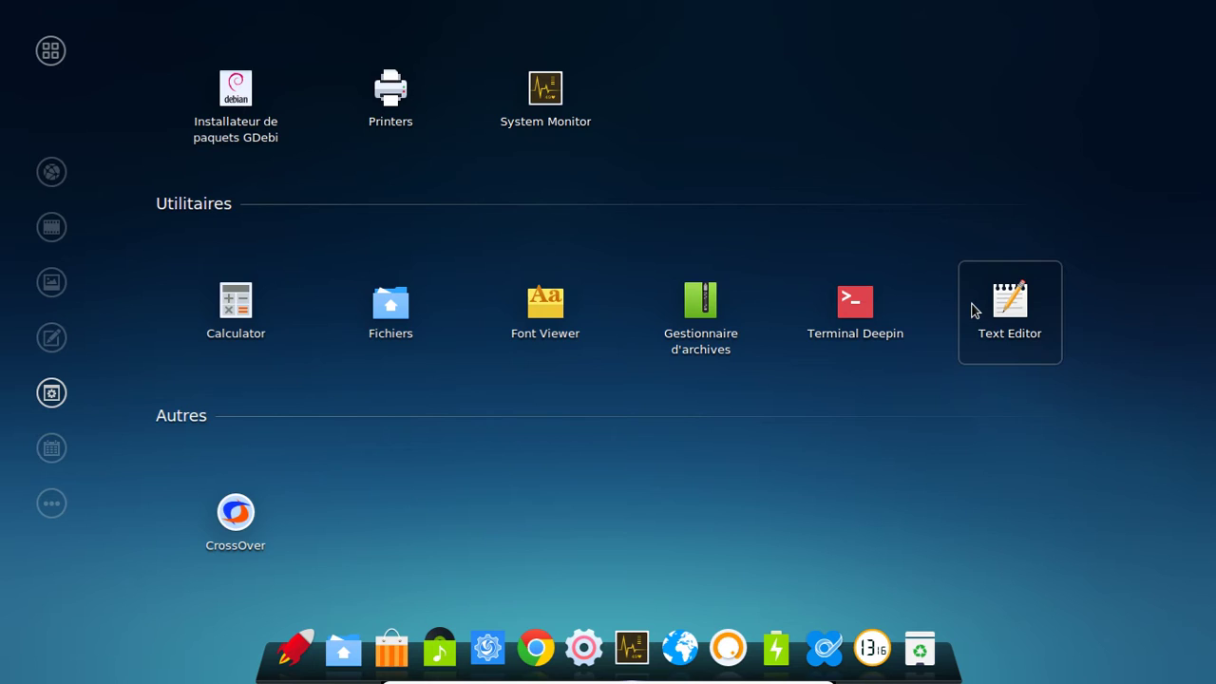
scroll(971, 311, "down", 1)
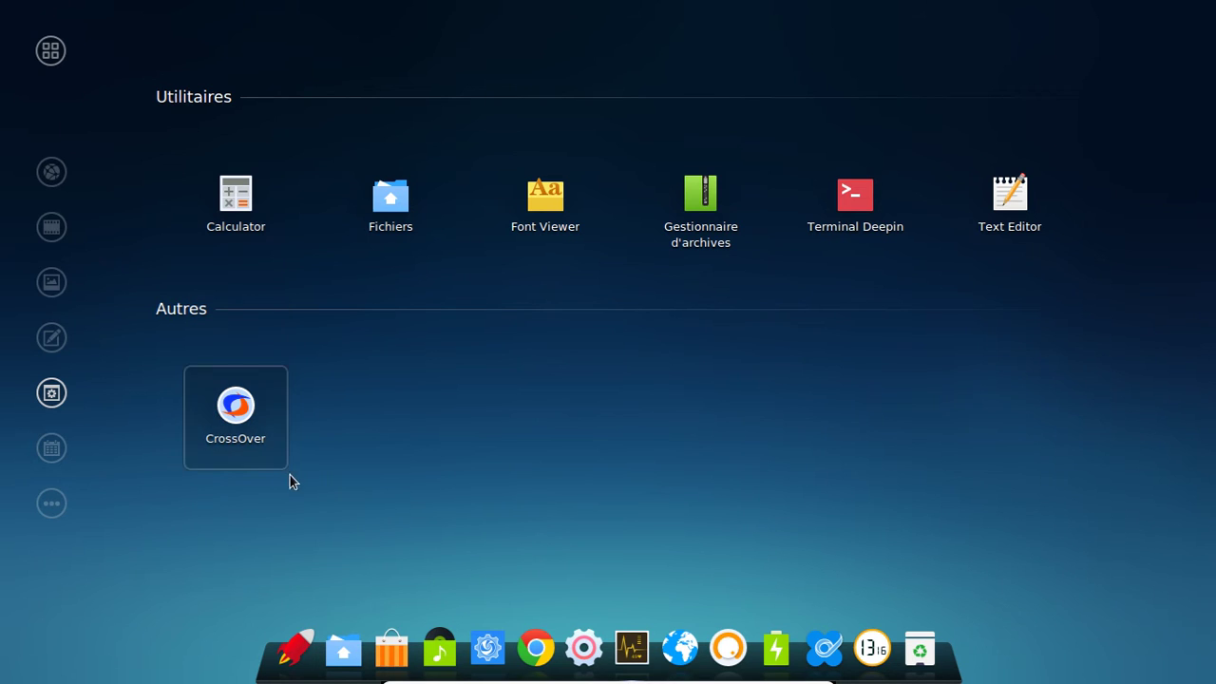
left_click(296, 647)
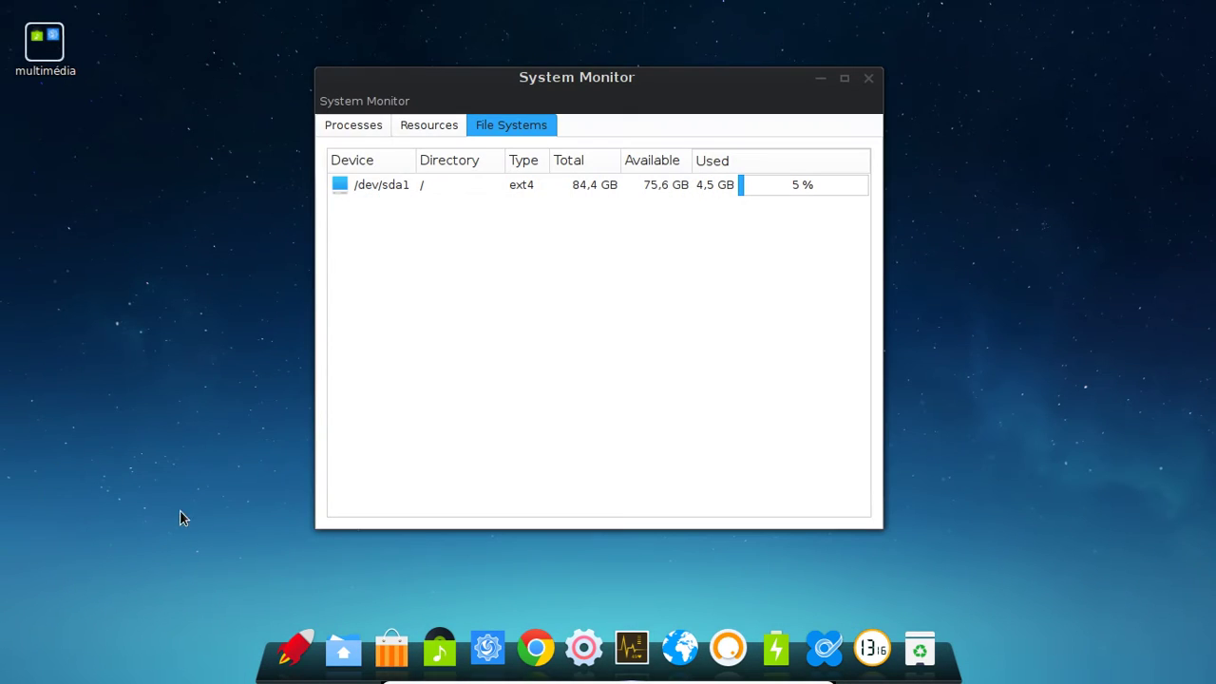
Display the Resources graphs in System Monitor and reposition its window near the centre of the desktop
left_click(360, 122)
left_click(408, 124)
left_click_drag(504, 93, 598, 83)
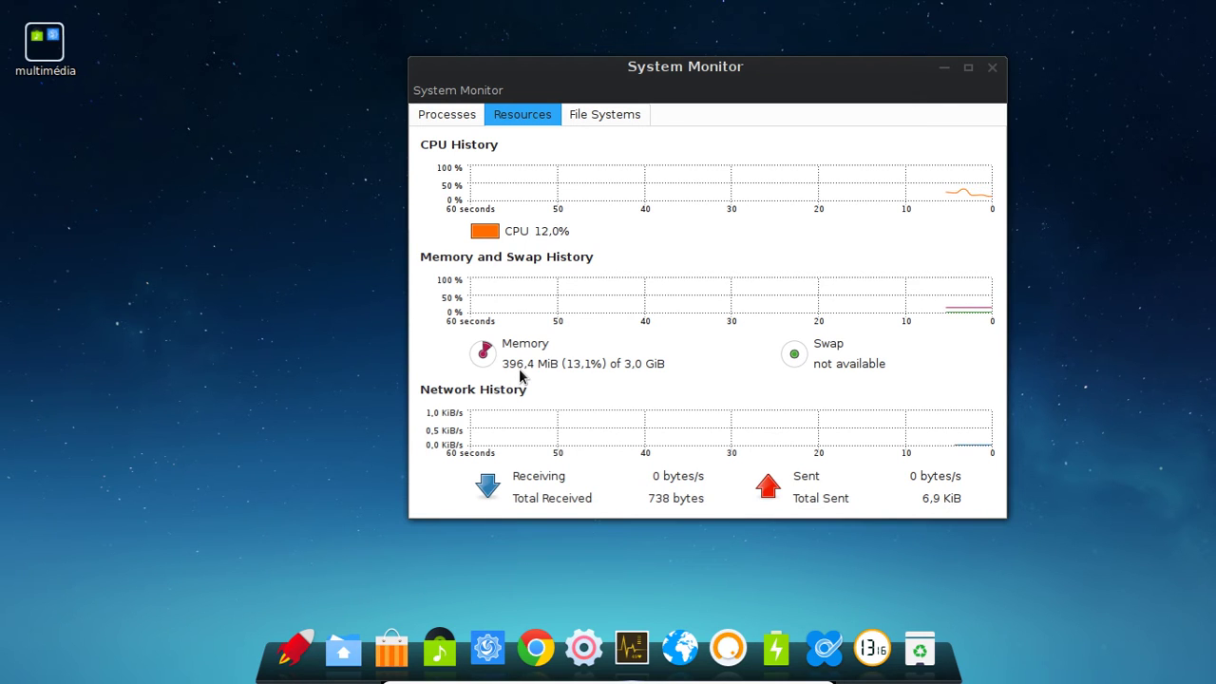
left_click_drag(800, 86, 761, 92)
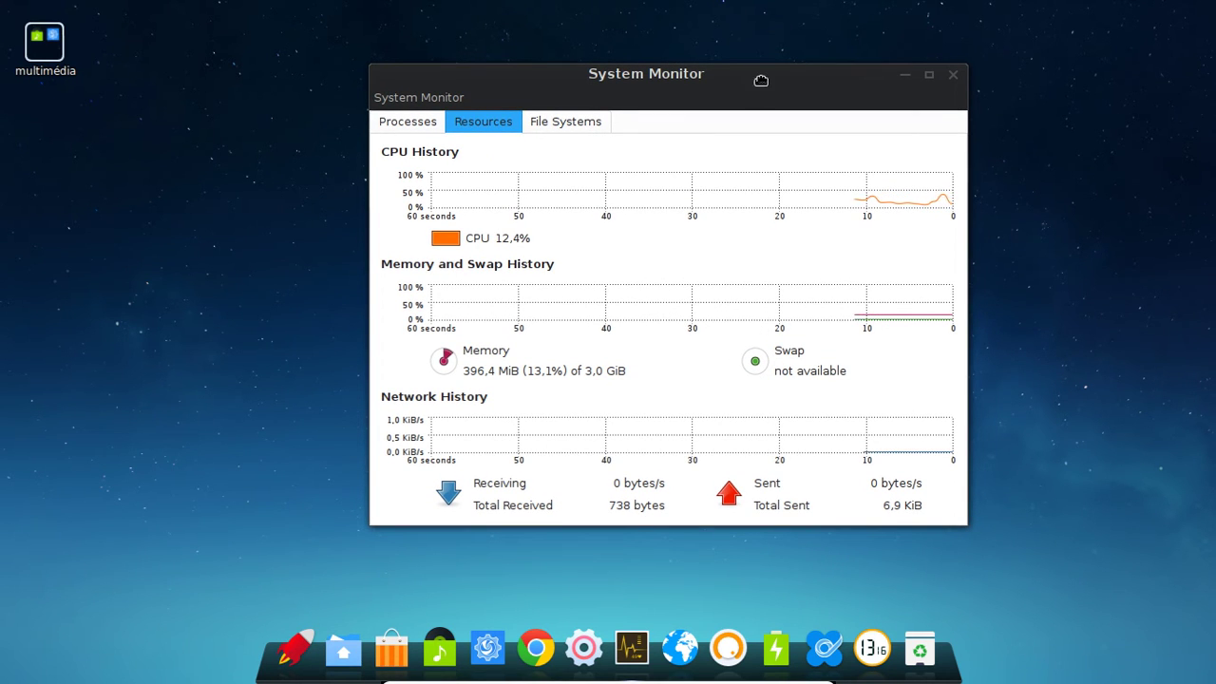
left_click_drag(761, 81, 685, 70)
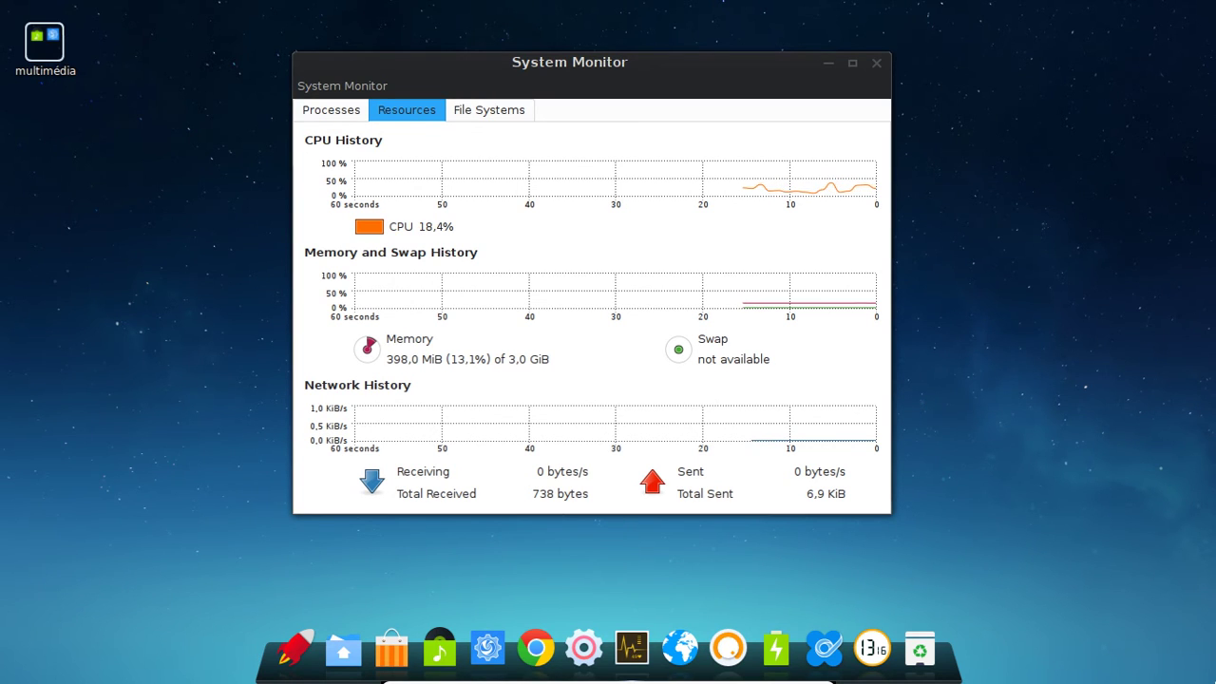
Reveal the control centre to view its settings overview, and hide it again
mouse_move(1215, 682)
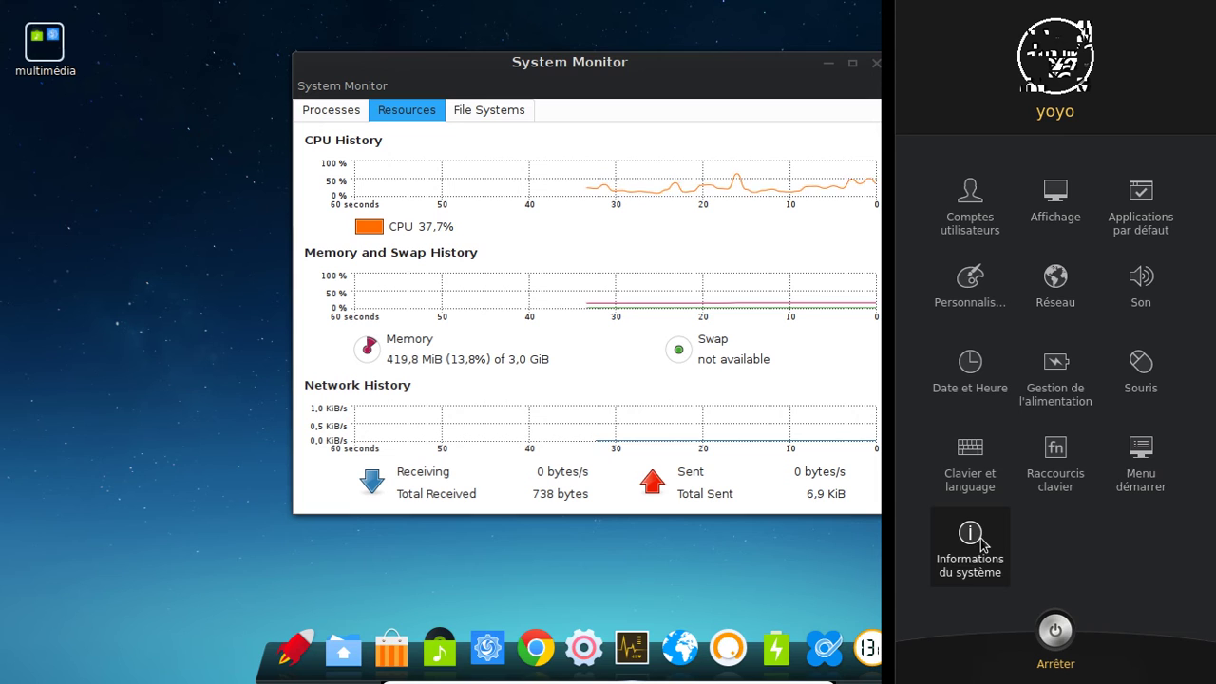
left_click(694, 583)
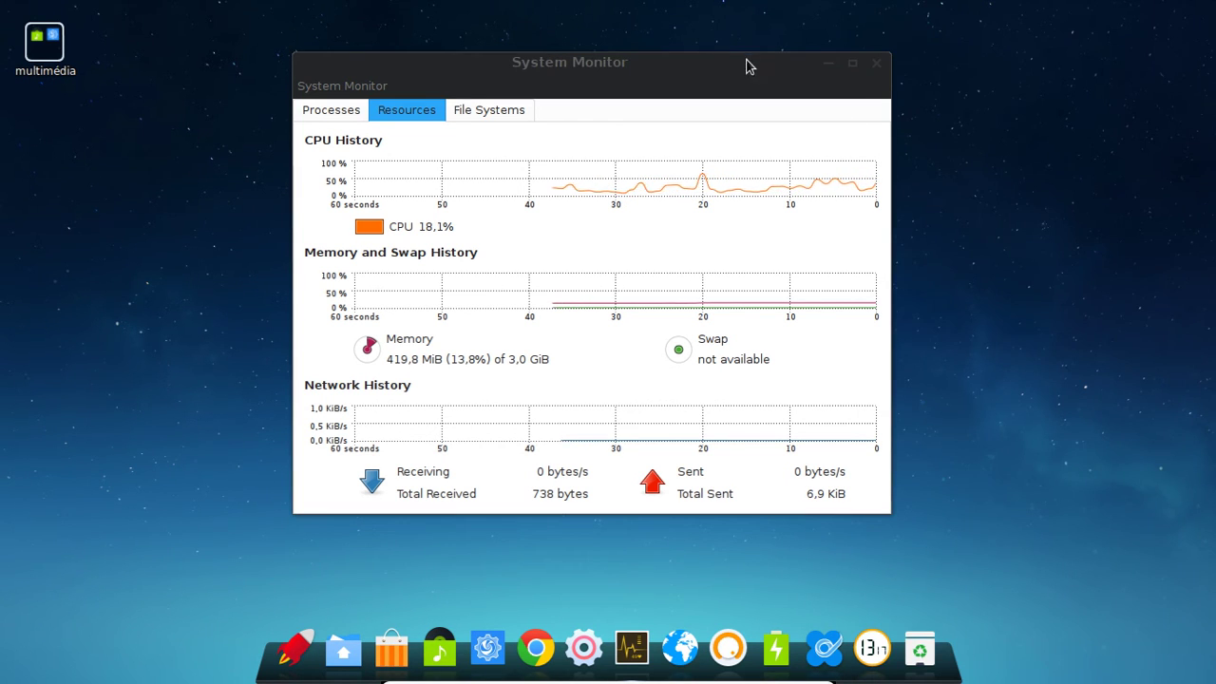
Maximize the System Monitor window and try the dock in Mode étendu before setting it to Mode compact
right_click(308, 672)
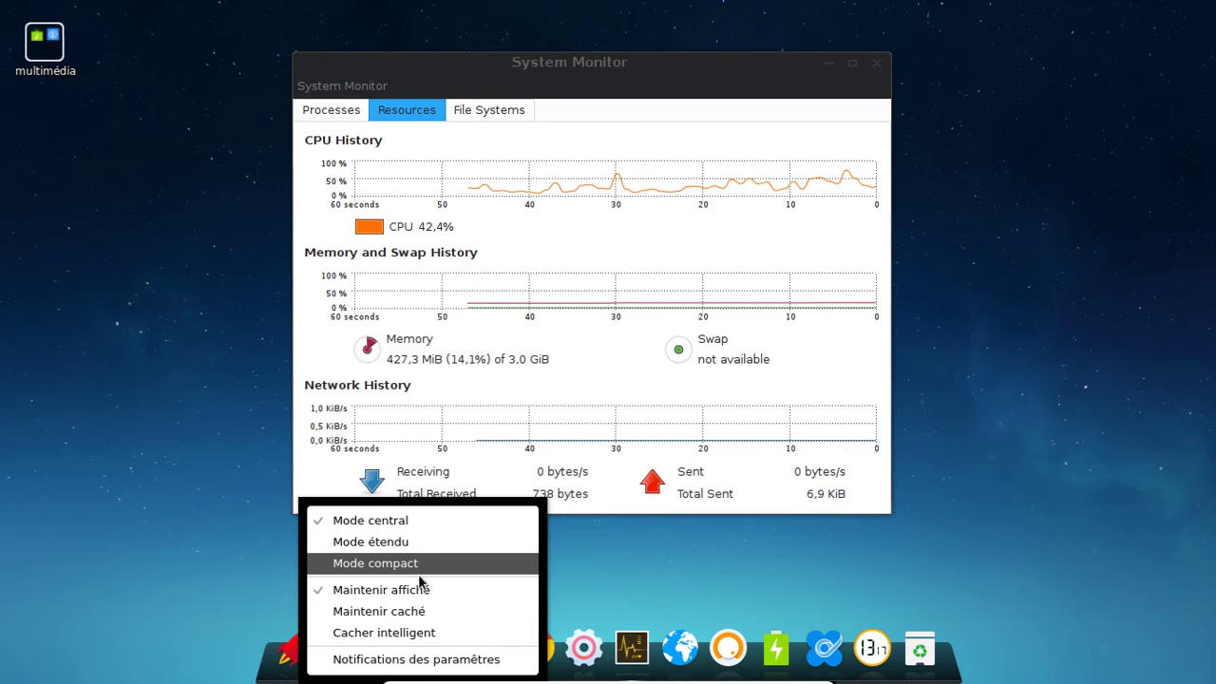
double_click(849, 61)
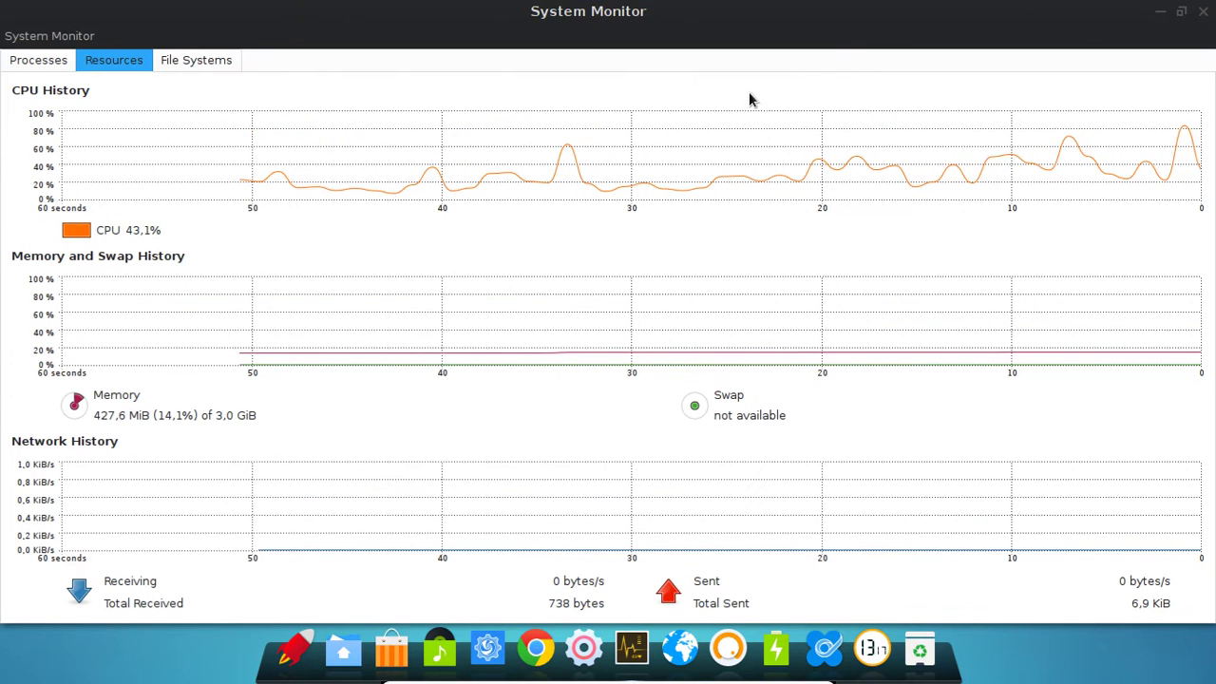
right_click(312, 661)
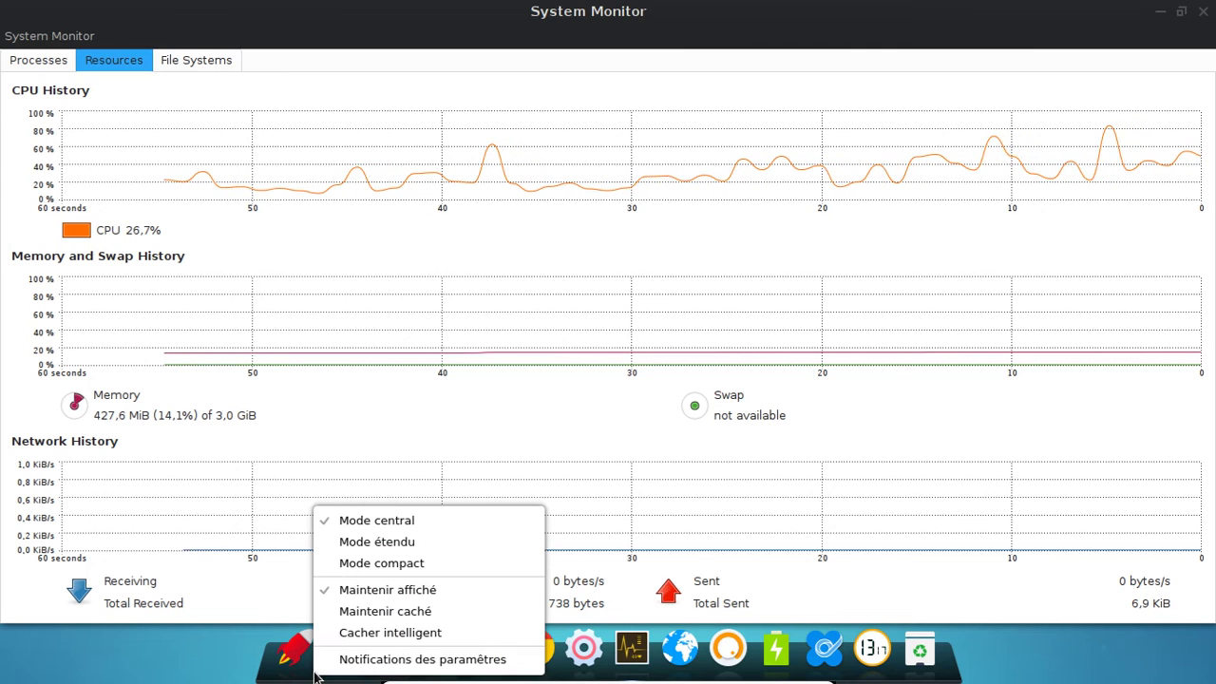
left_click(383, 541)
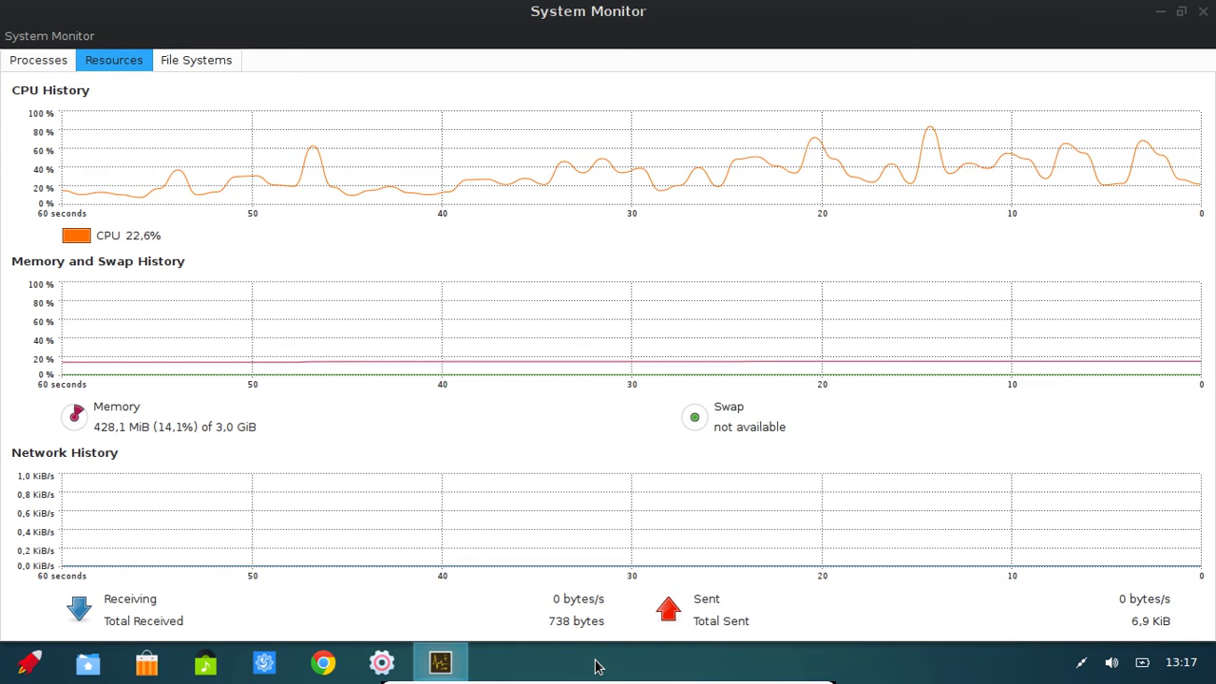
right_click(596, 666)
left_click(652, 566)
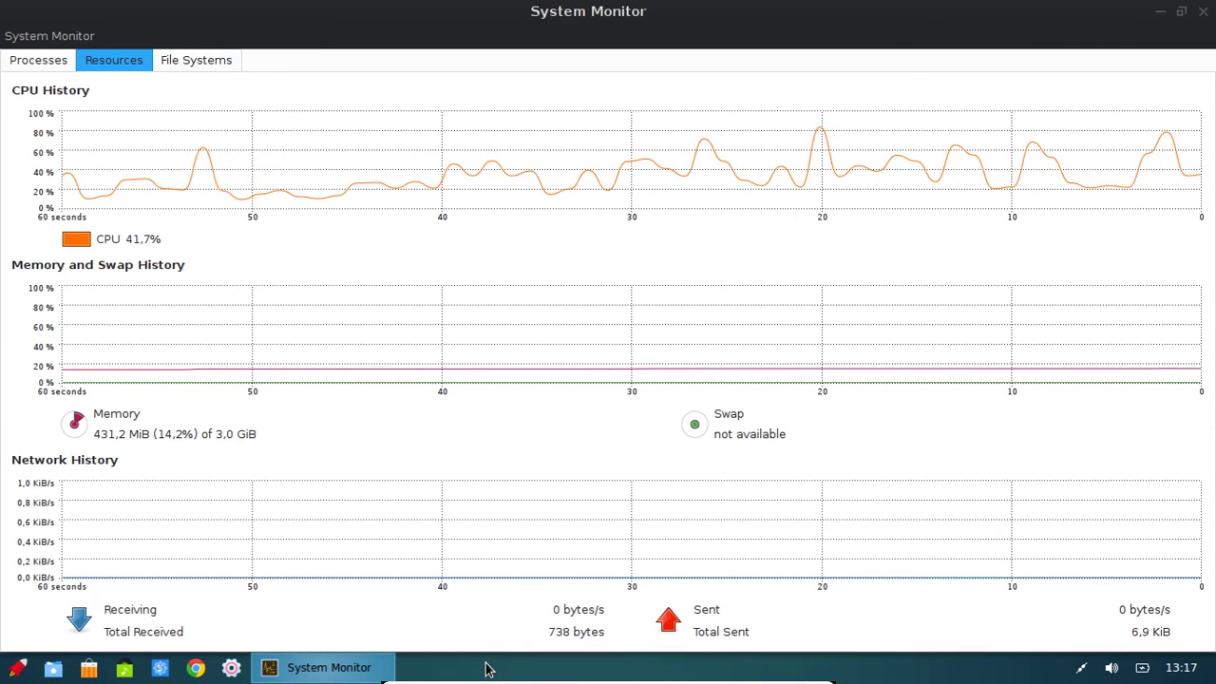
Open the dock's notification area settings (Notifications des paramètres), view them, and close them
right_click(486, 668)
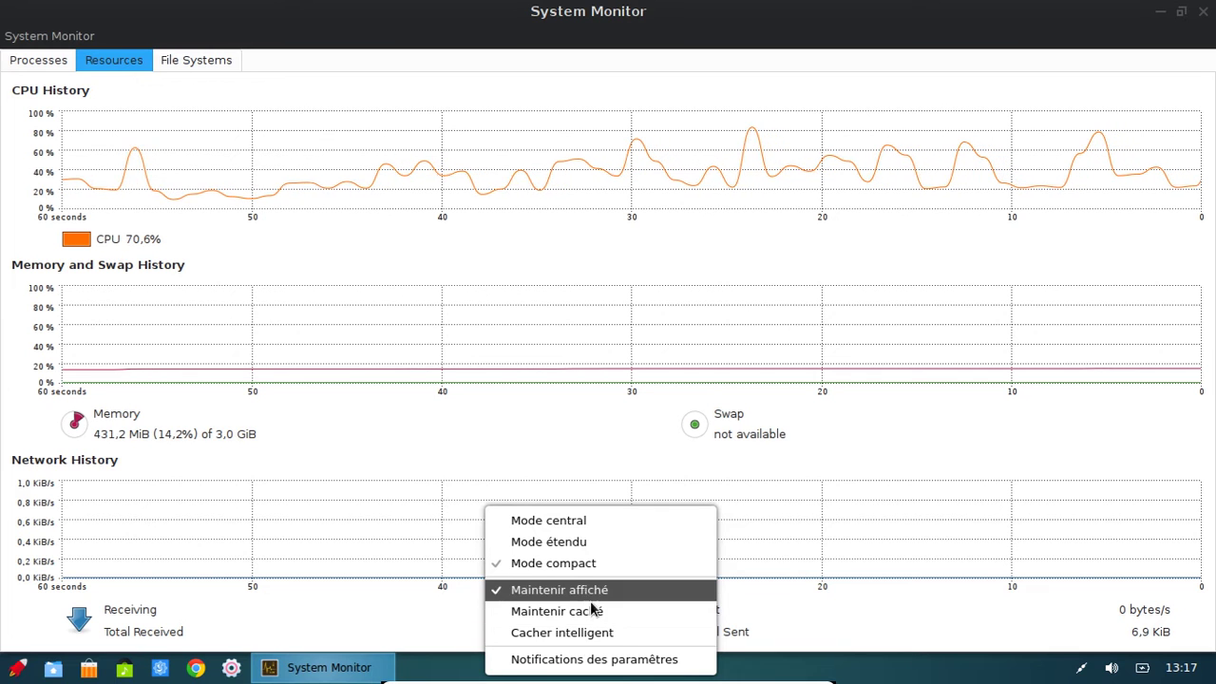
left_click(541, 657)
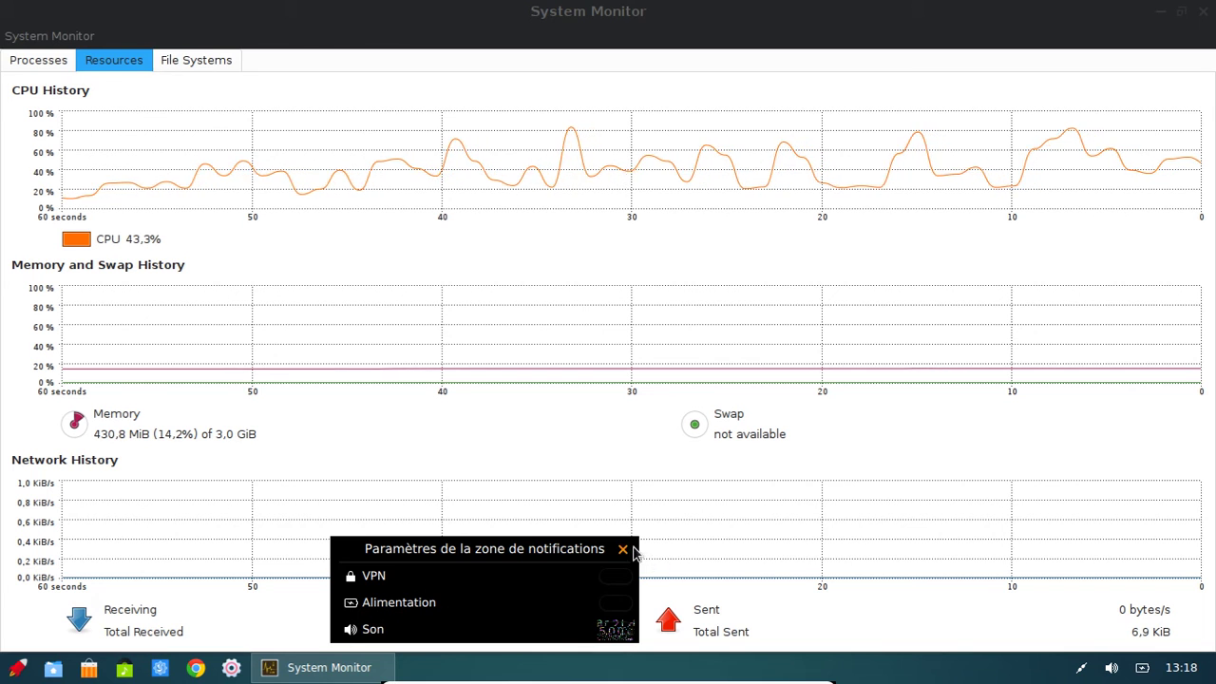
left_click(622, 548)
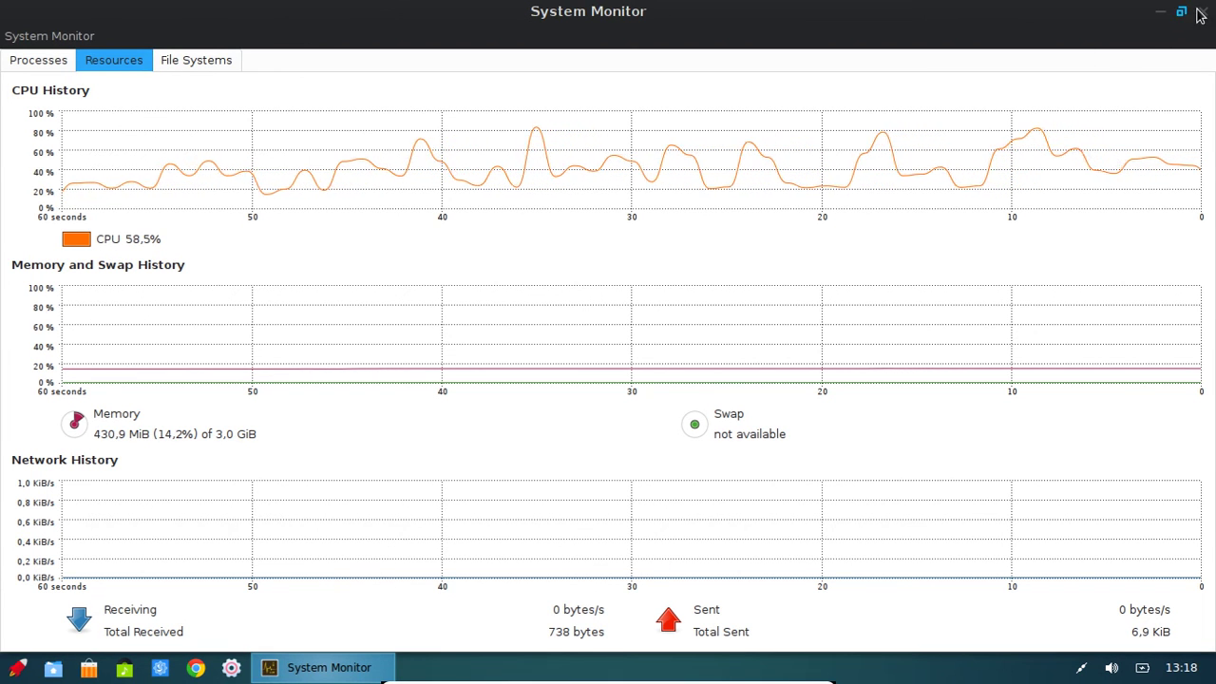
Restore the System Monitor window from full size and shift it slightly on the desktop
double_click(1077, 45)
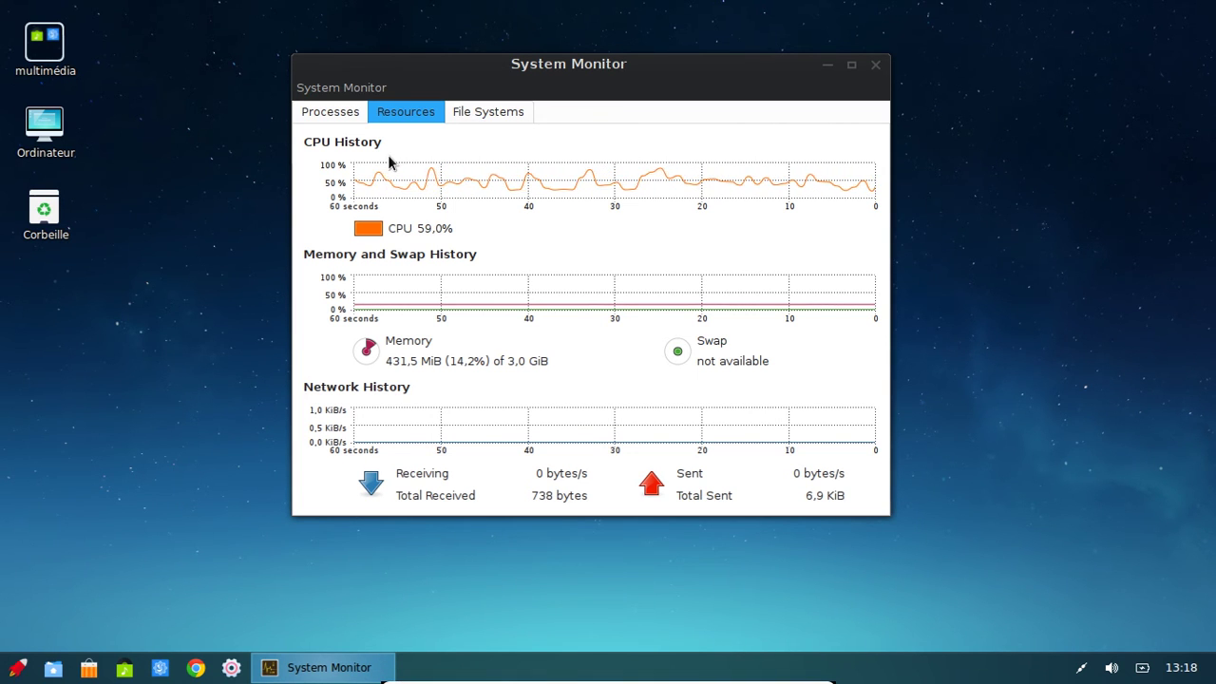
left_click_drag(563, 60, 586, 56)
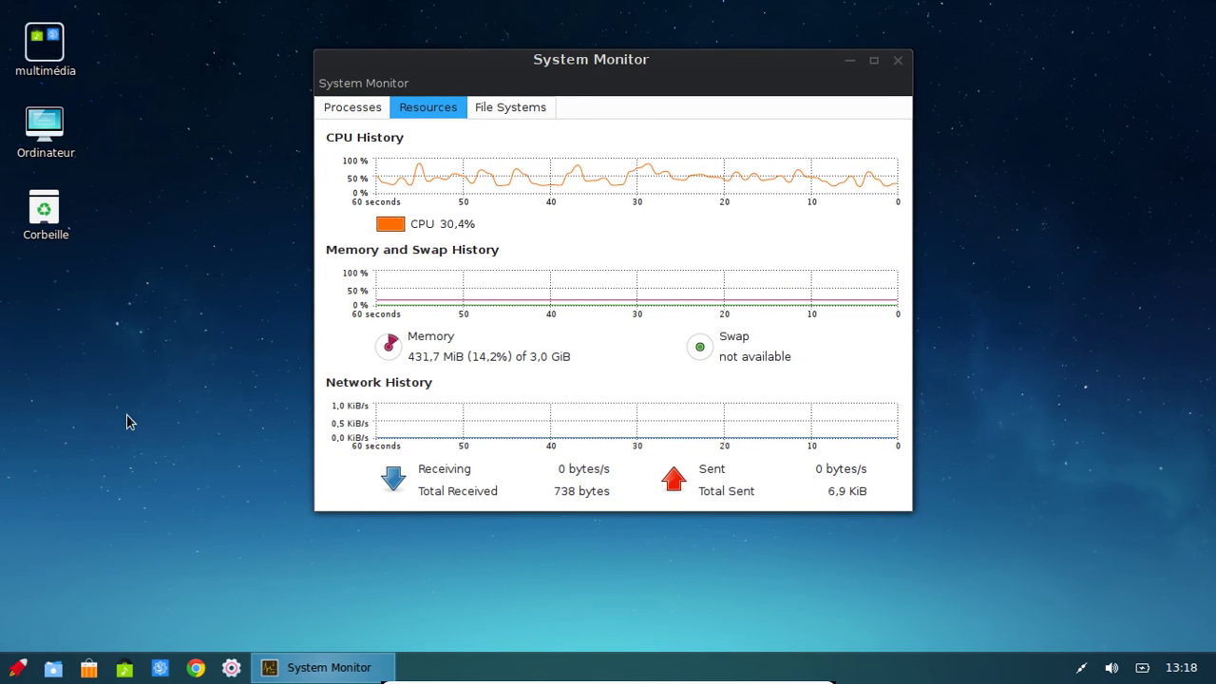
Send Google Chrome and Messagerie Thunderbird from the launcher to the desktop, and close the launcher
left_click(19, 666)
right_click(218, 184)
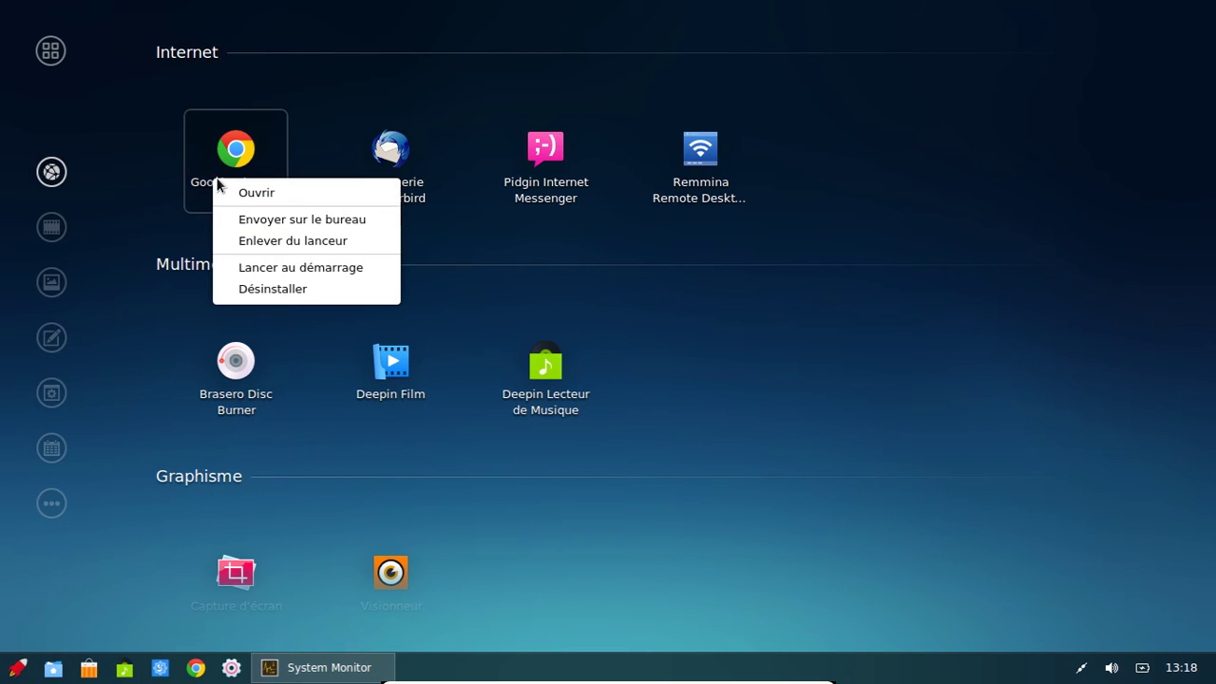
left_click(273, 226)
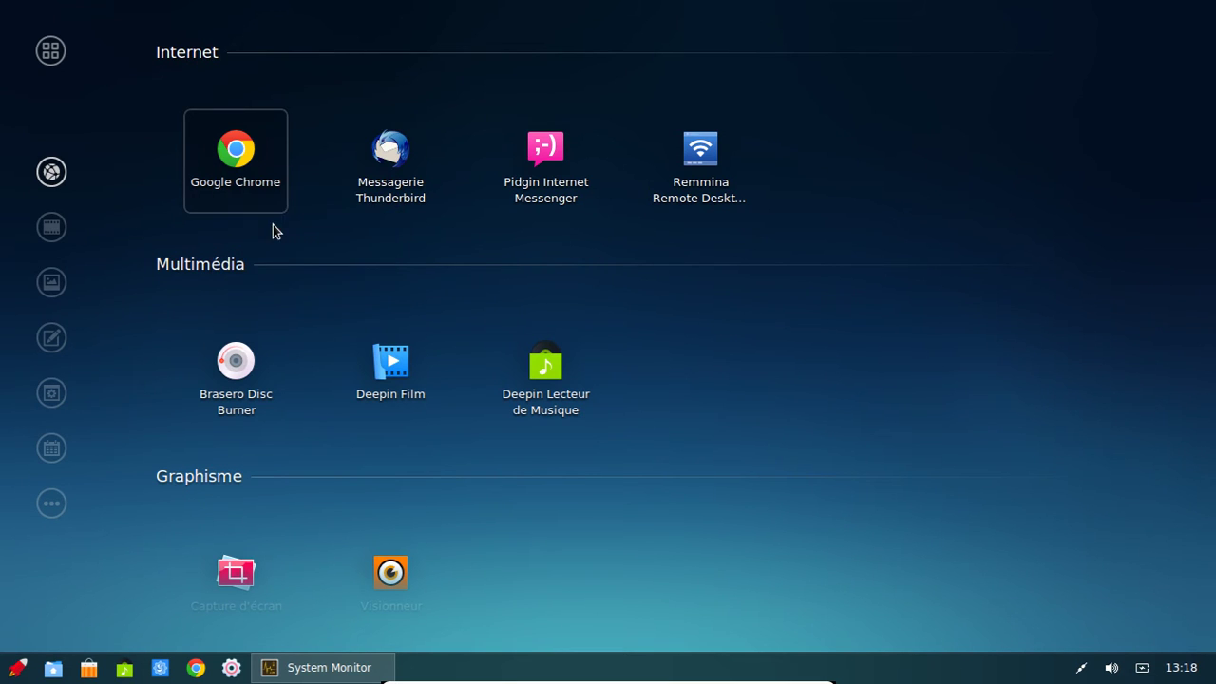
right_click(368, 167)
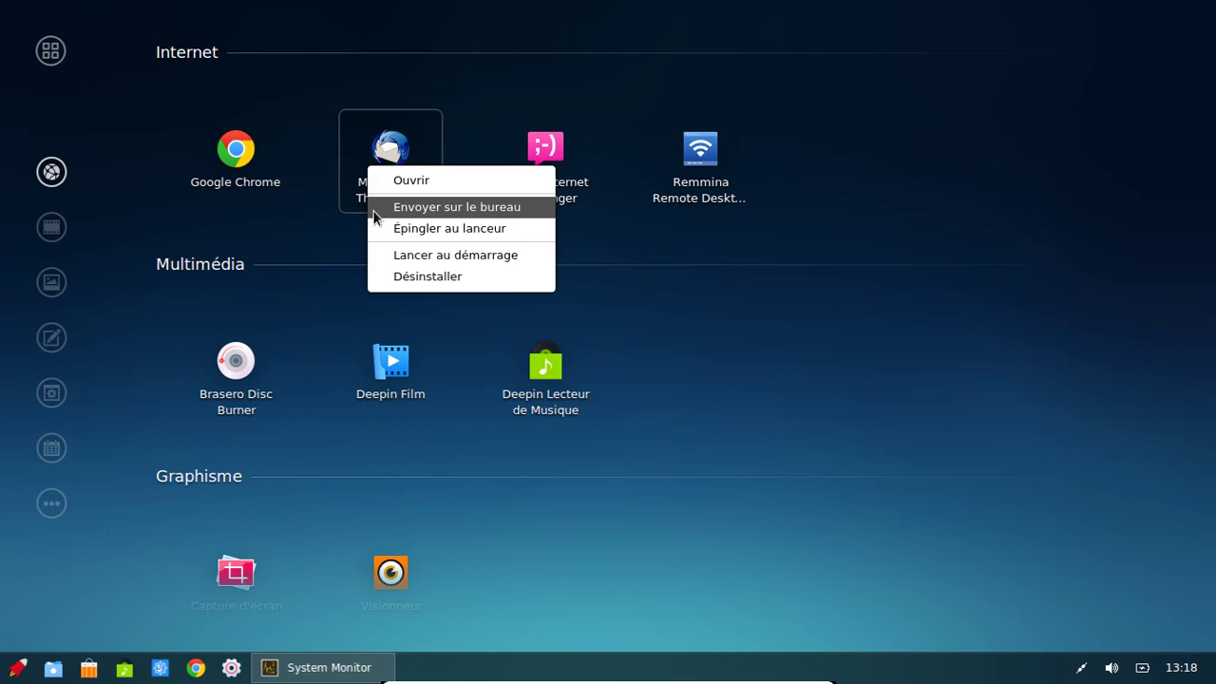
left_click(375, 208)
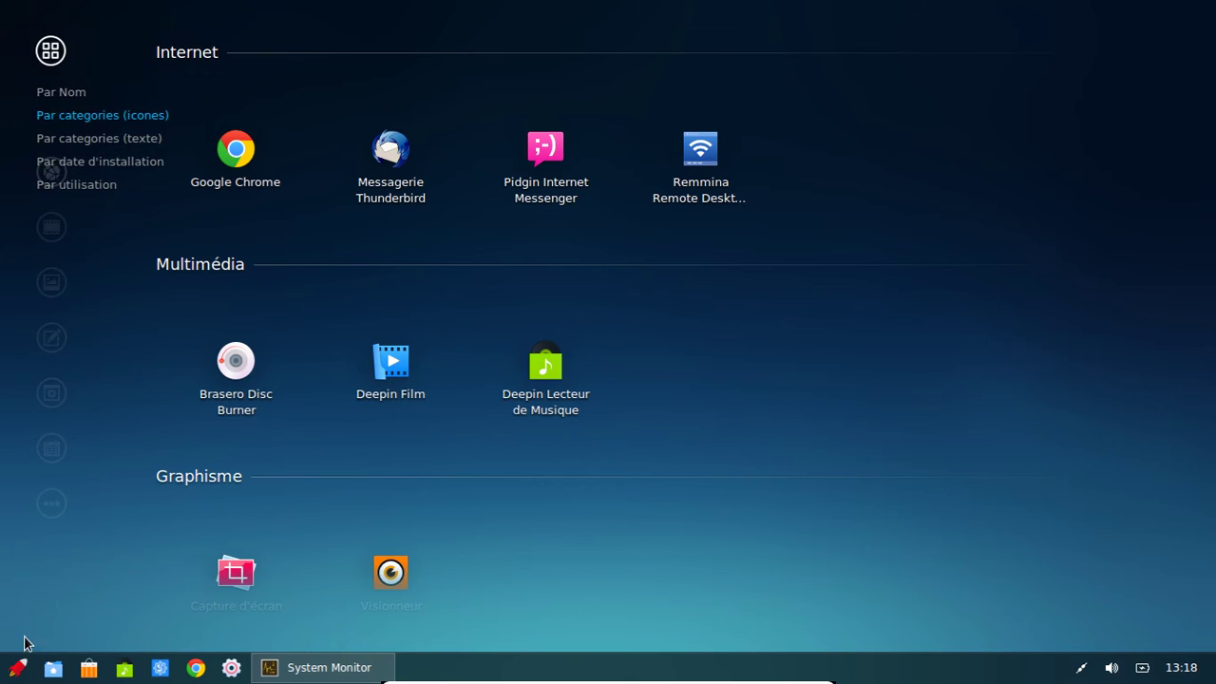
left_click(82, 568)
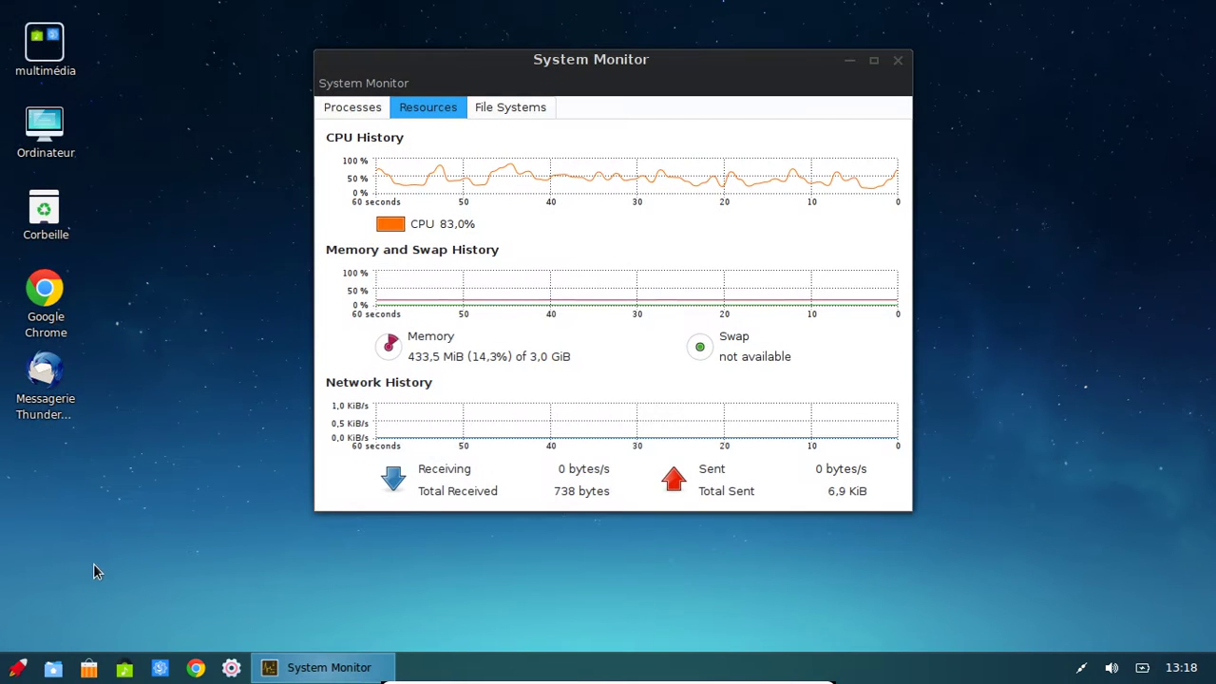
Group the Thunderbird and Google Chrome desktop icons together, and view the contents of the internet and multimédia groups
left_click_drag(49, 382, 48, 299)
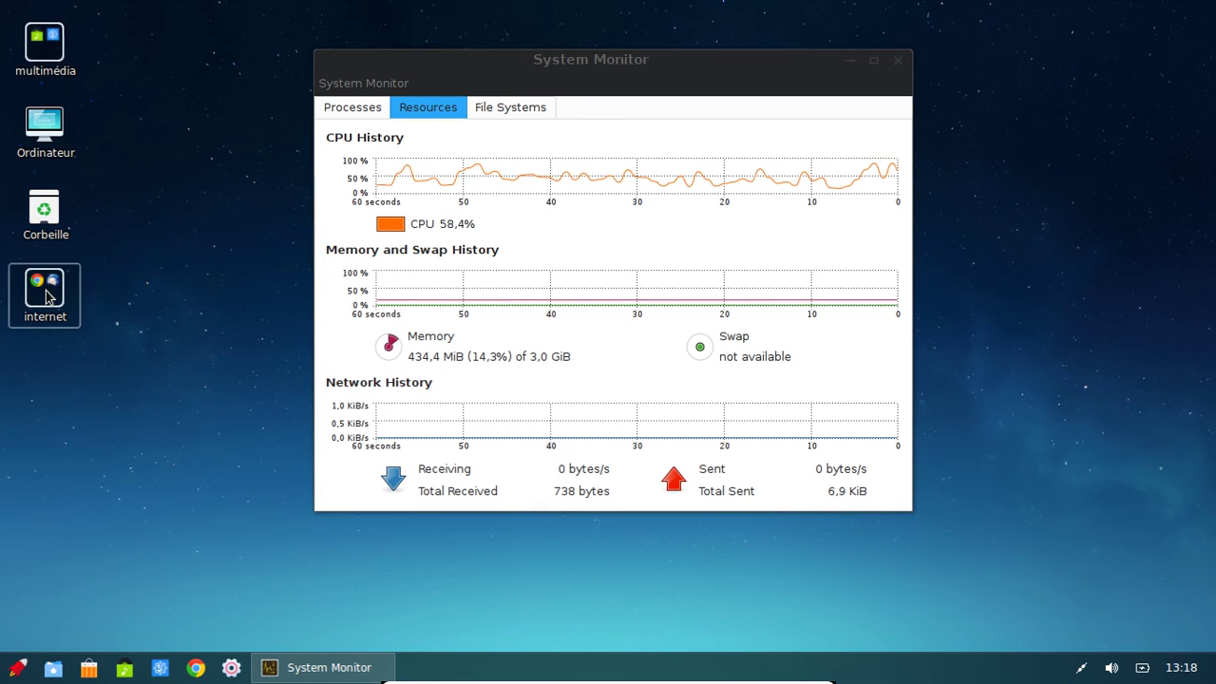
left_click(48, 298)
left_click(49, 49)
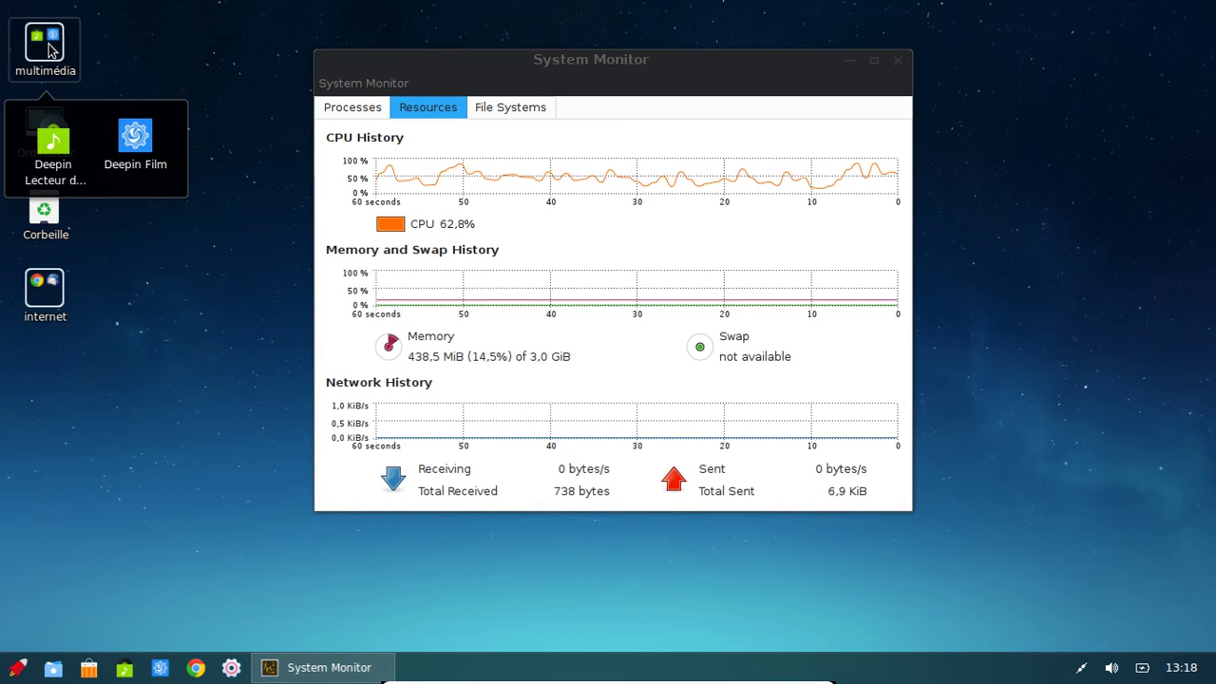
left_click(225, 329)
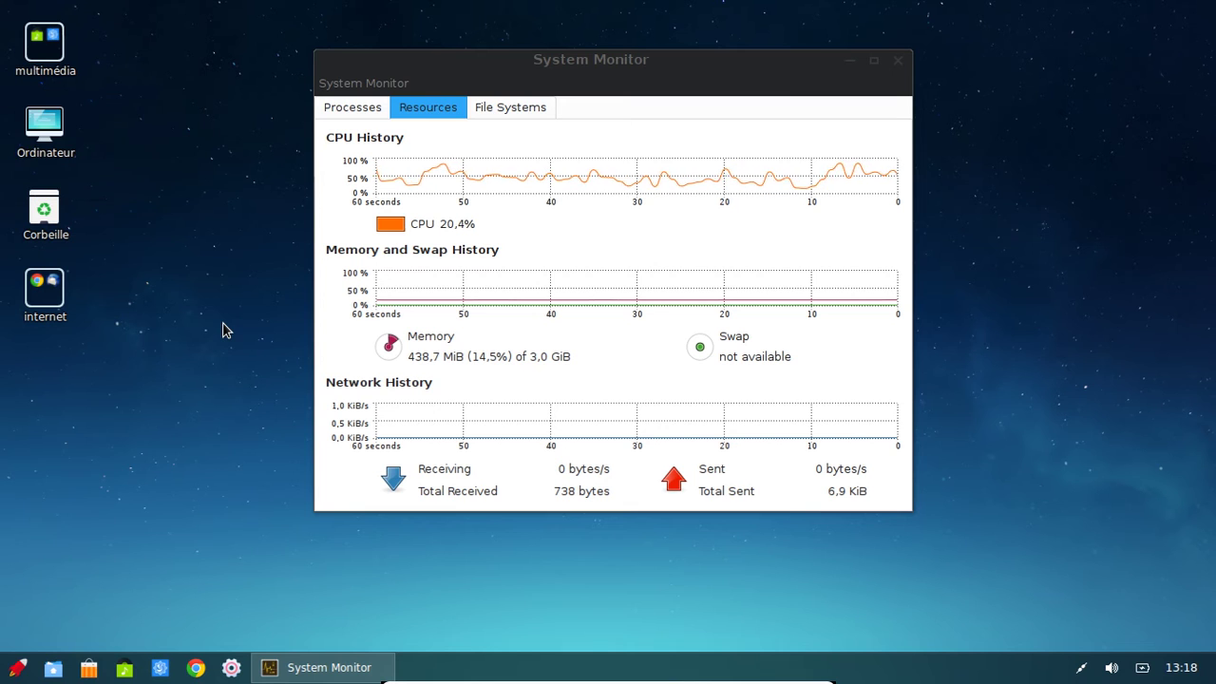
Move the System Monitor window away from the desktop icons and swap the positions of the internet group and Corbeille
left_click_drag(531, 78, 669, 75)
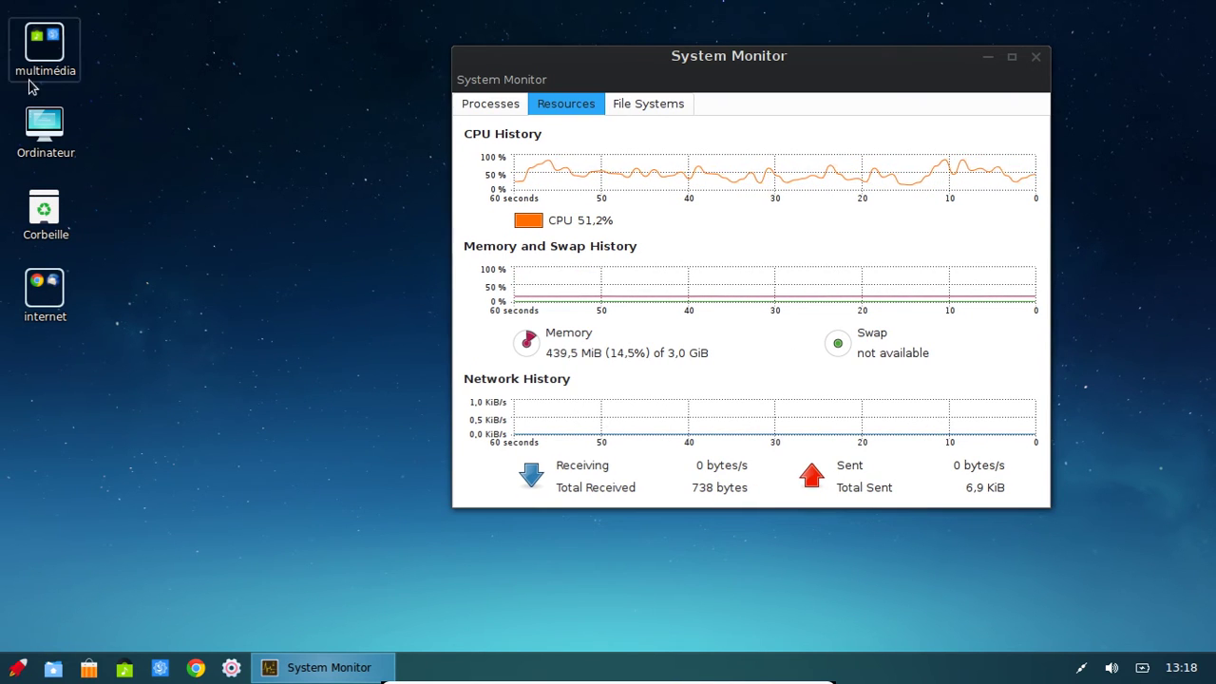
left_click_drag(48, 215, 172, 362)
left_click_drag(46, 305, 43, 224)
left_click_drag(226, 373, 44, 293)
Open the desktop's Personnalisation settings and look through the wallpapers under Fond d'écran
right_click(282, 43)
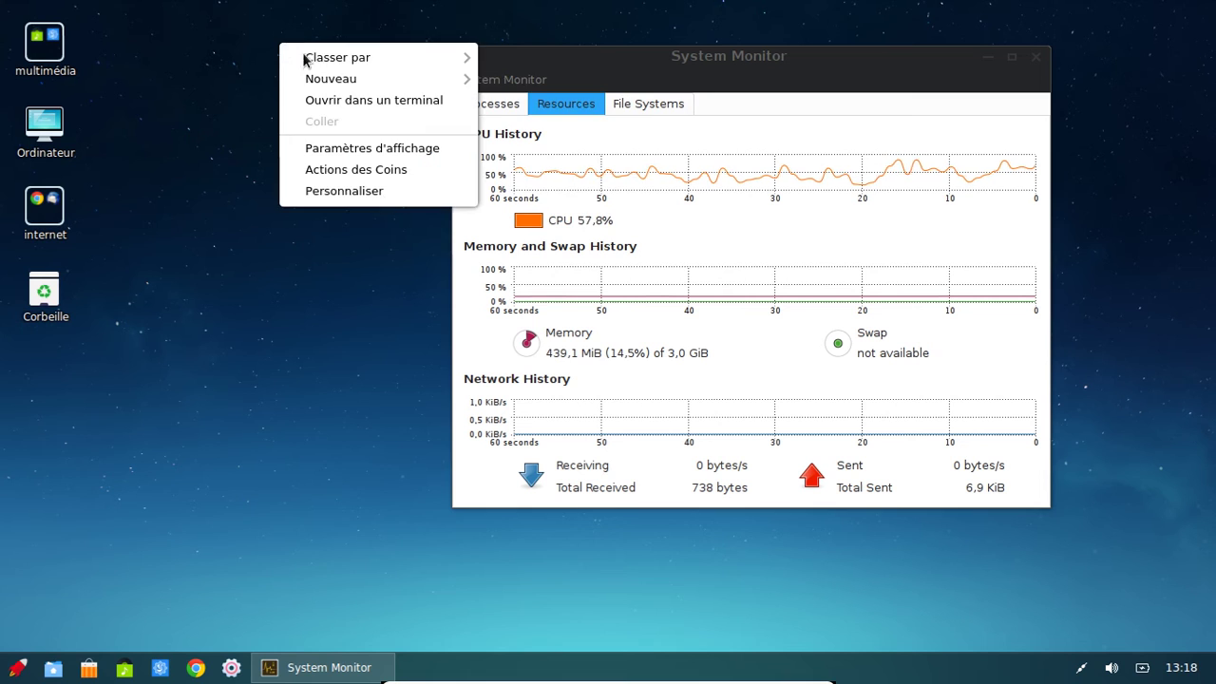
left_click(357, 190)
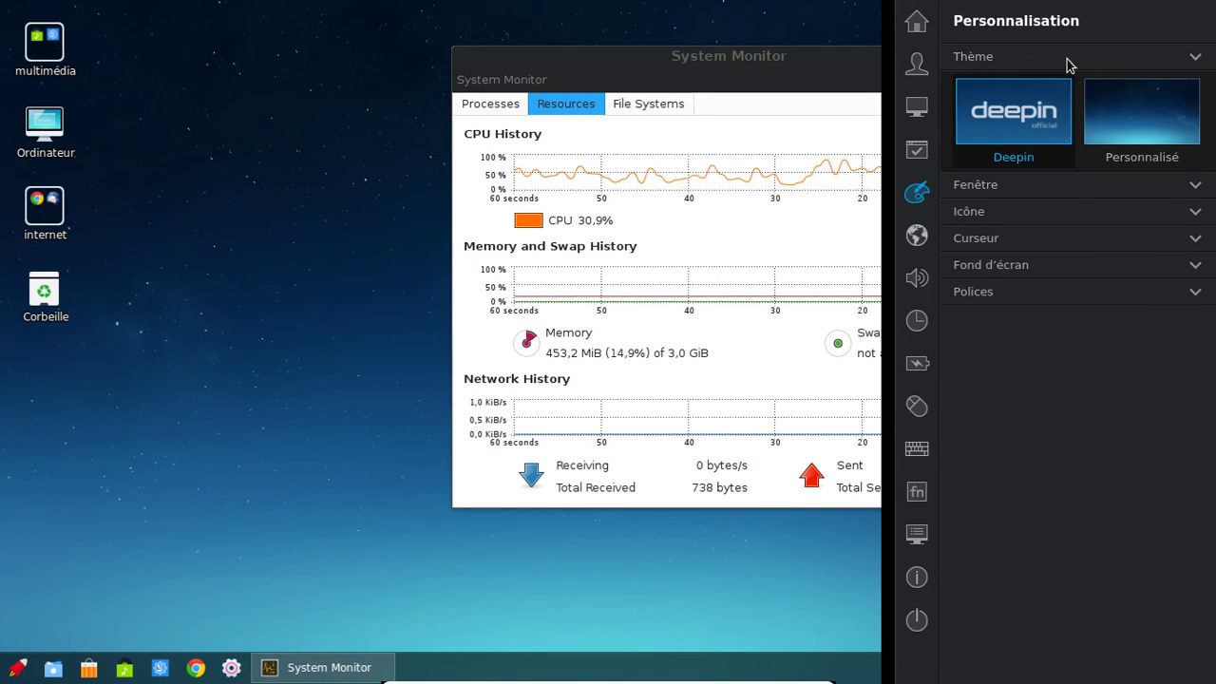
left_click(1051, 277)
scroll(1163, 415, "down", 1)
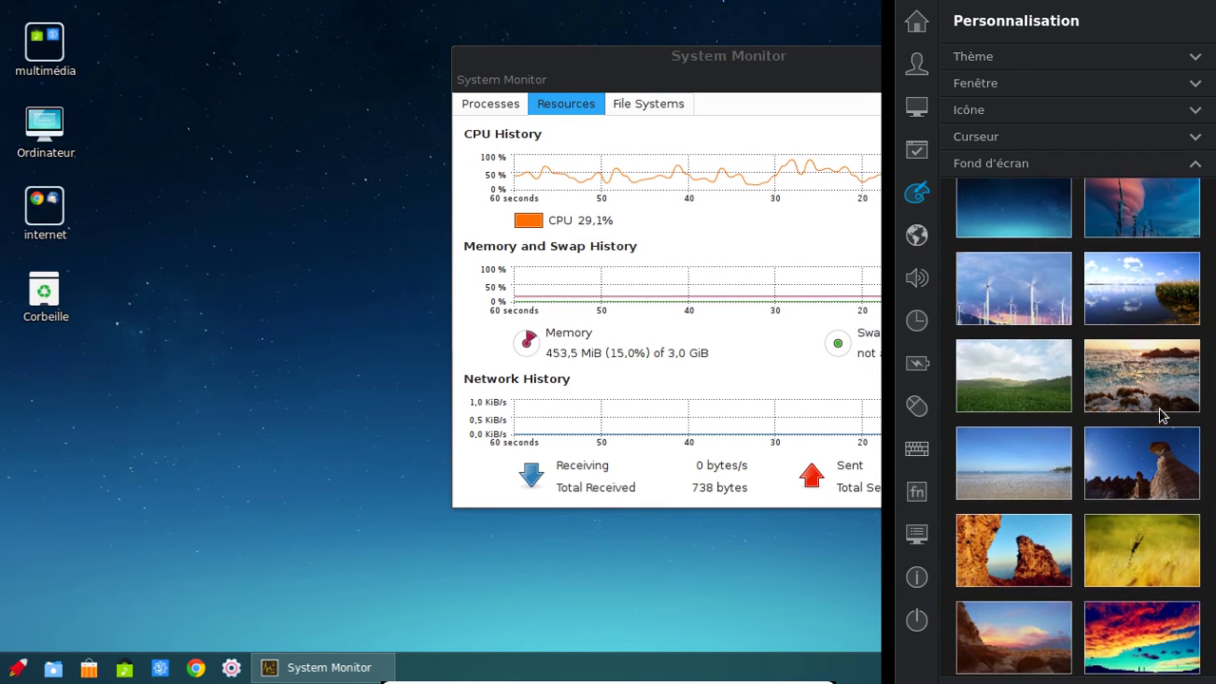
scroll(1160, 415, "down", 5)
scroll(1159, 415, "up", 4)
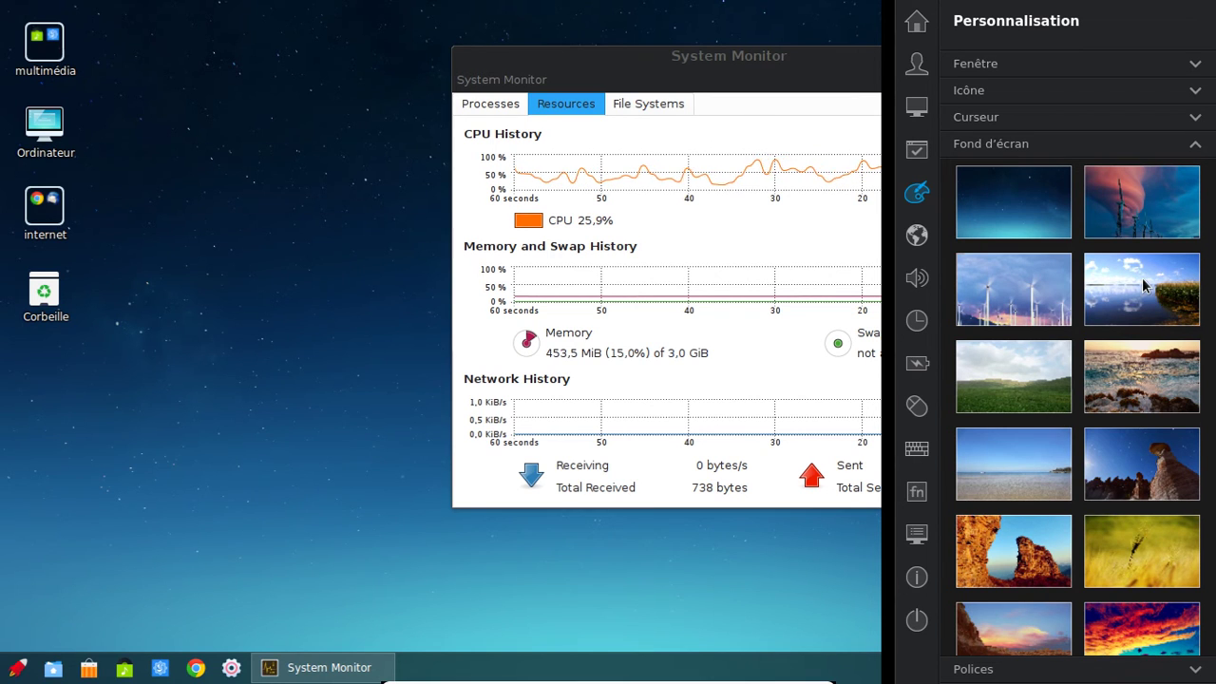
Apply the red and yellow sunset clouds wallpaper, and move the System Monitor window clear of the settings panel's area
left_click(1109, 627)
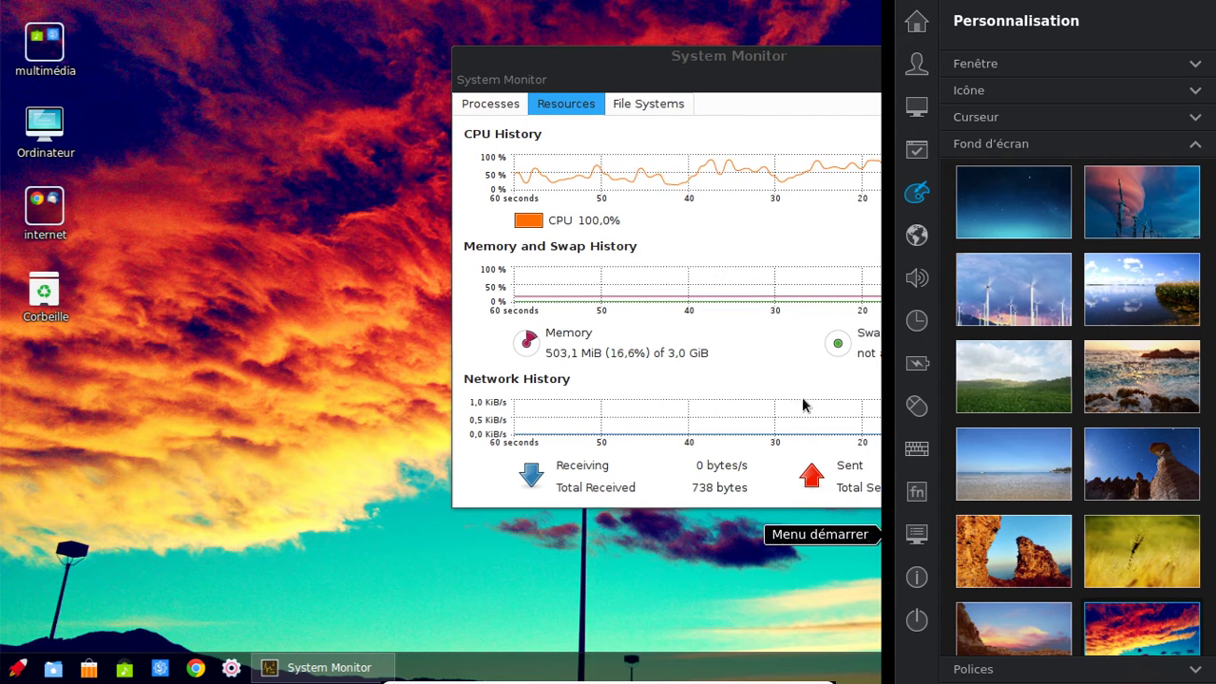
left_click(277, 168)
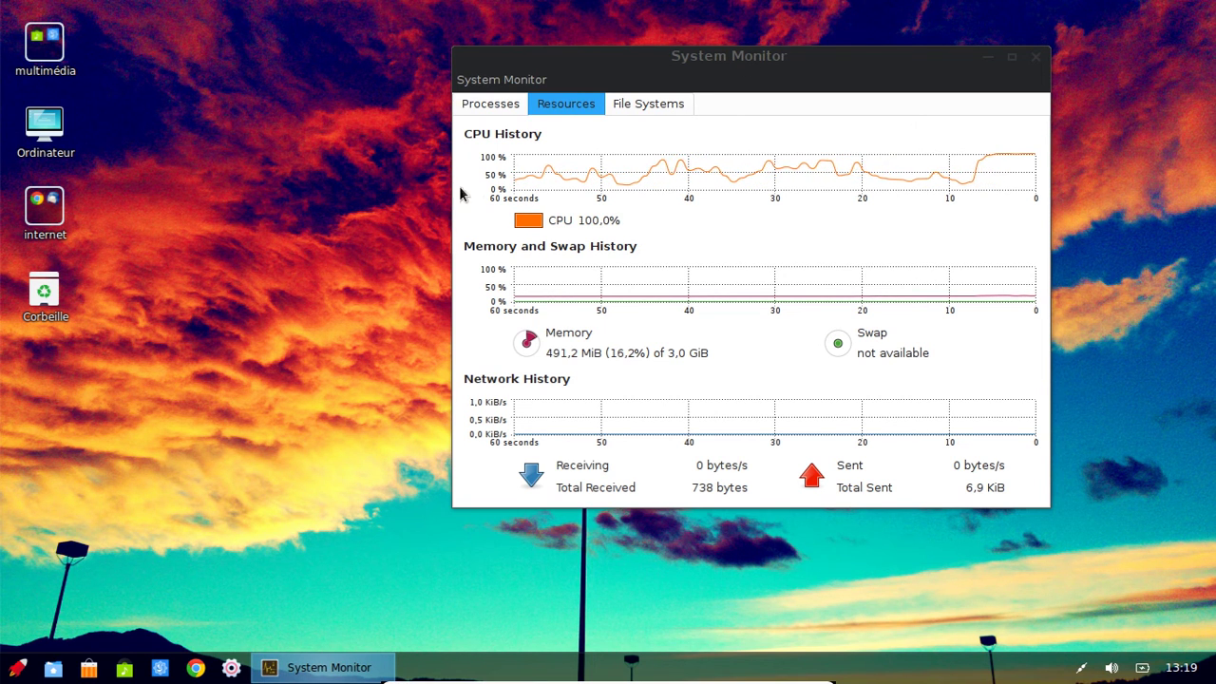
left_click(313, 674)
mouse_move(327, 538)
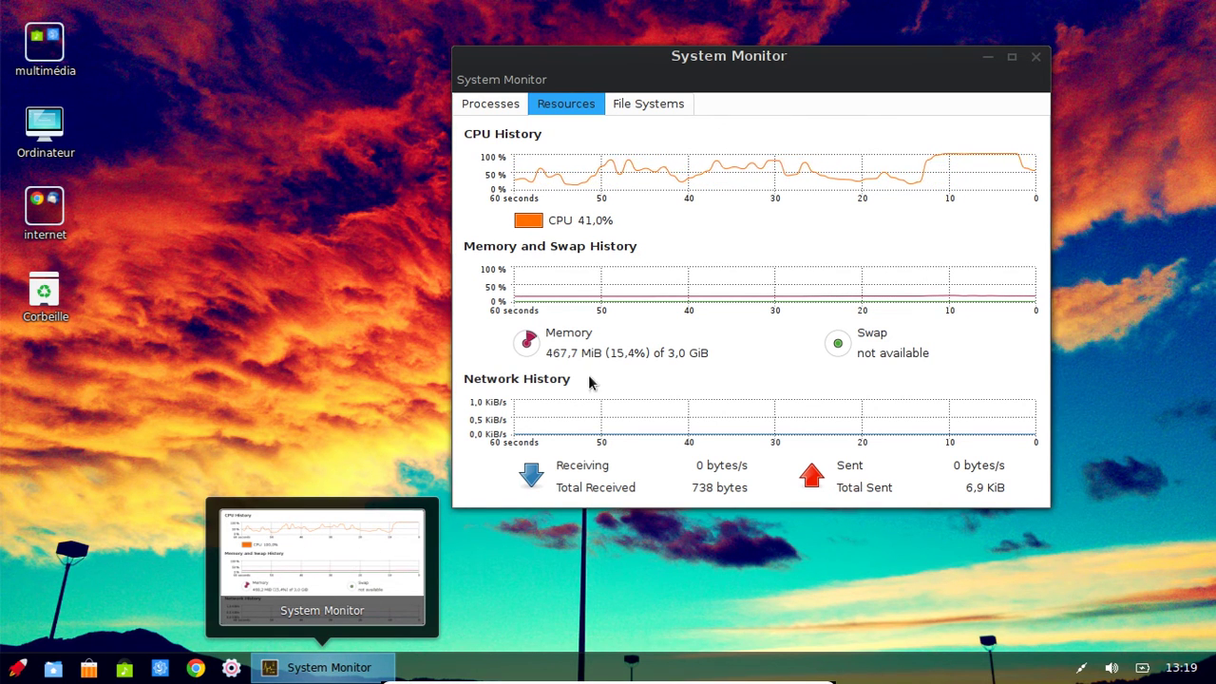
left_click_drag(951, 59, 695, 47)
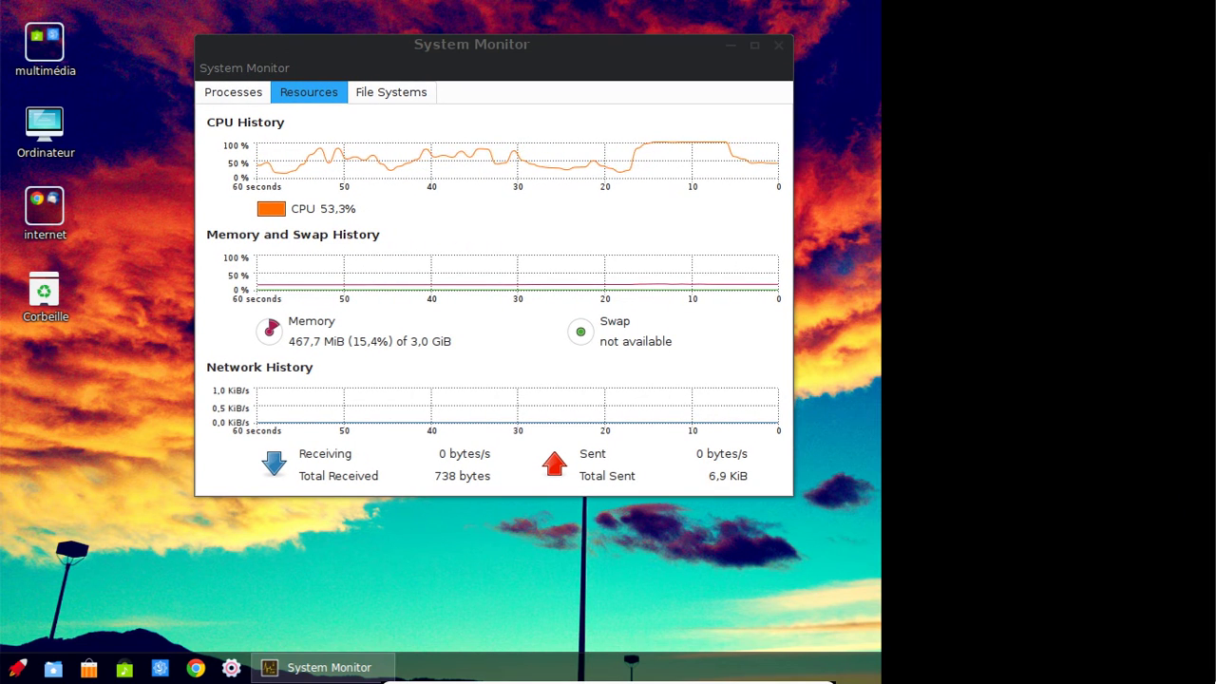
Try the Deepin-light window theme under Fenêtre, and apply Deepin-Legacy to the System Monitor window
mouse_move(1214, 394)
left_click(1023, 59)
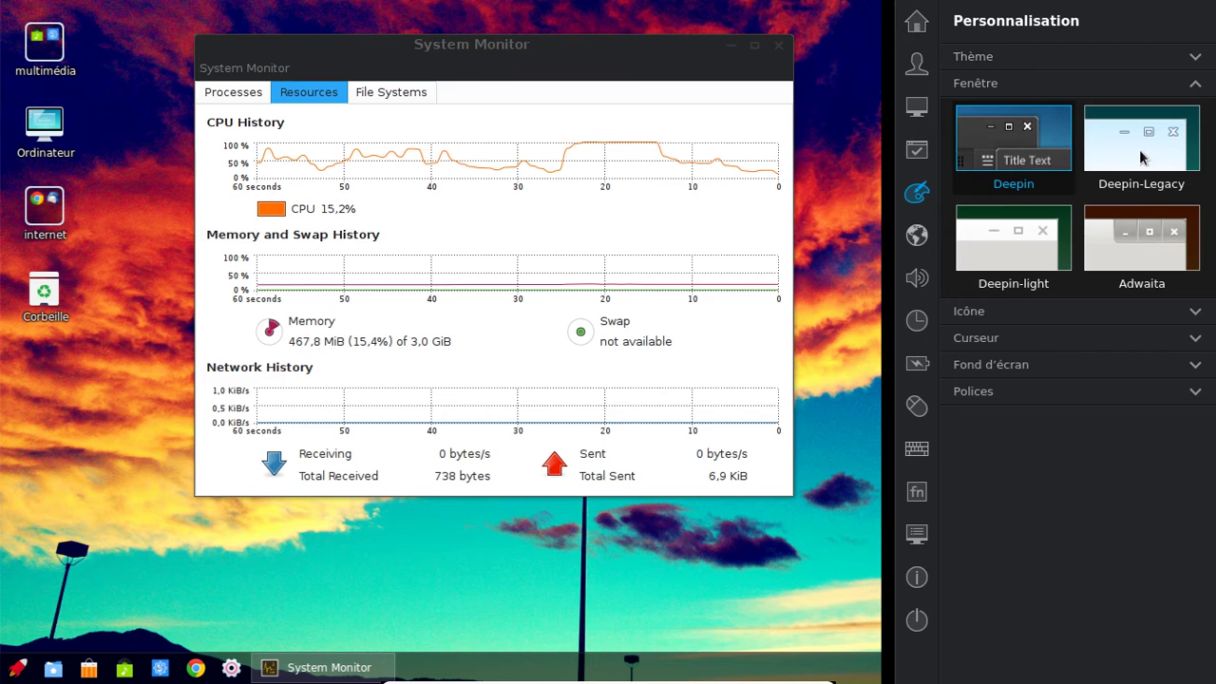
left_click(1009, 262)
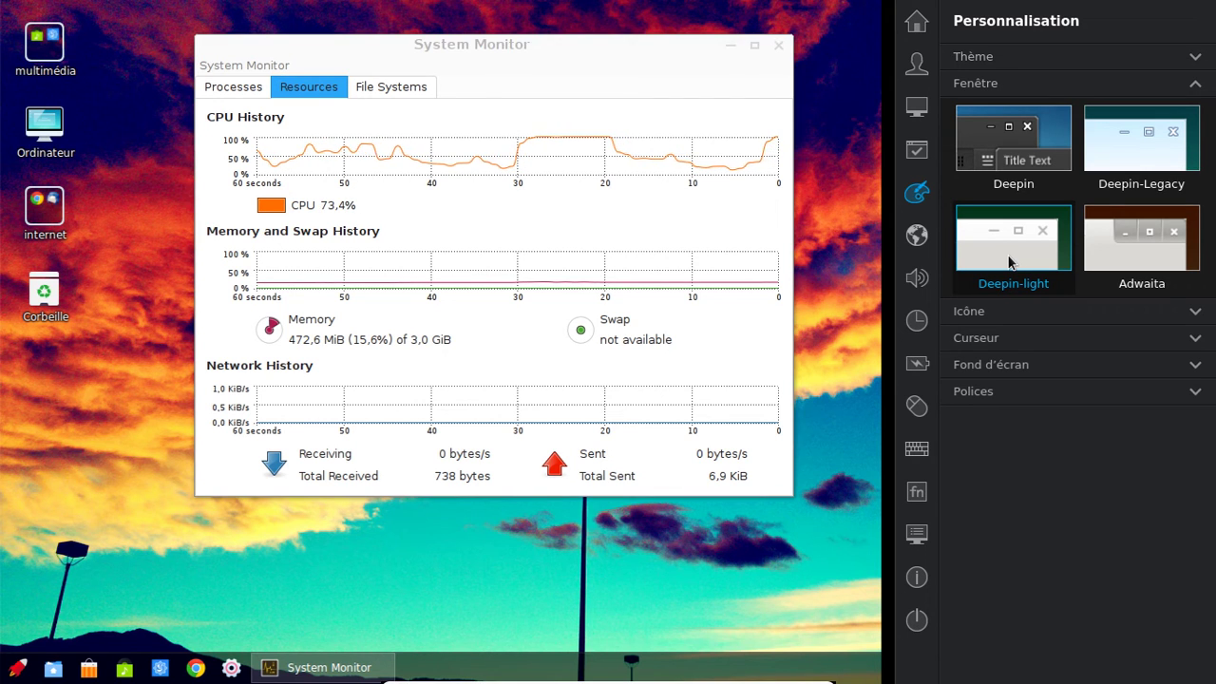
left_click(1129, 126)
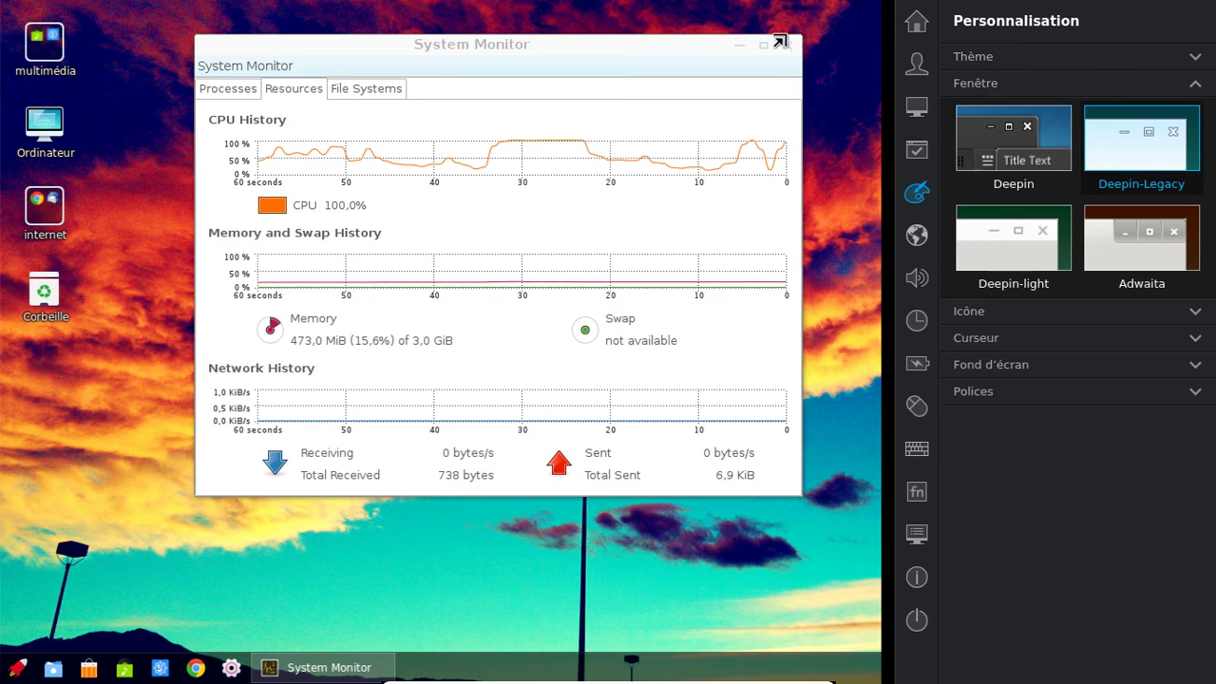
left_click(660, 38)
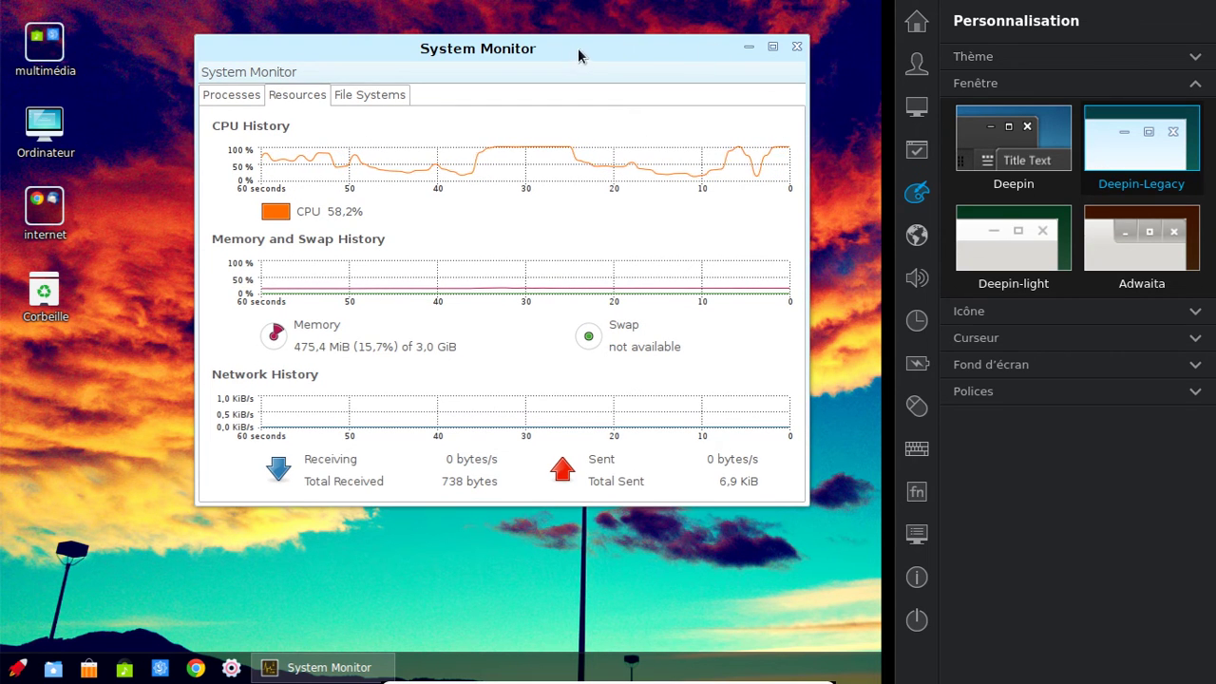
Look through the Icône, Curseur, Fond d'écran and Polices sections of Personnalisation, and close the settings panel
left_click(1061, 311)
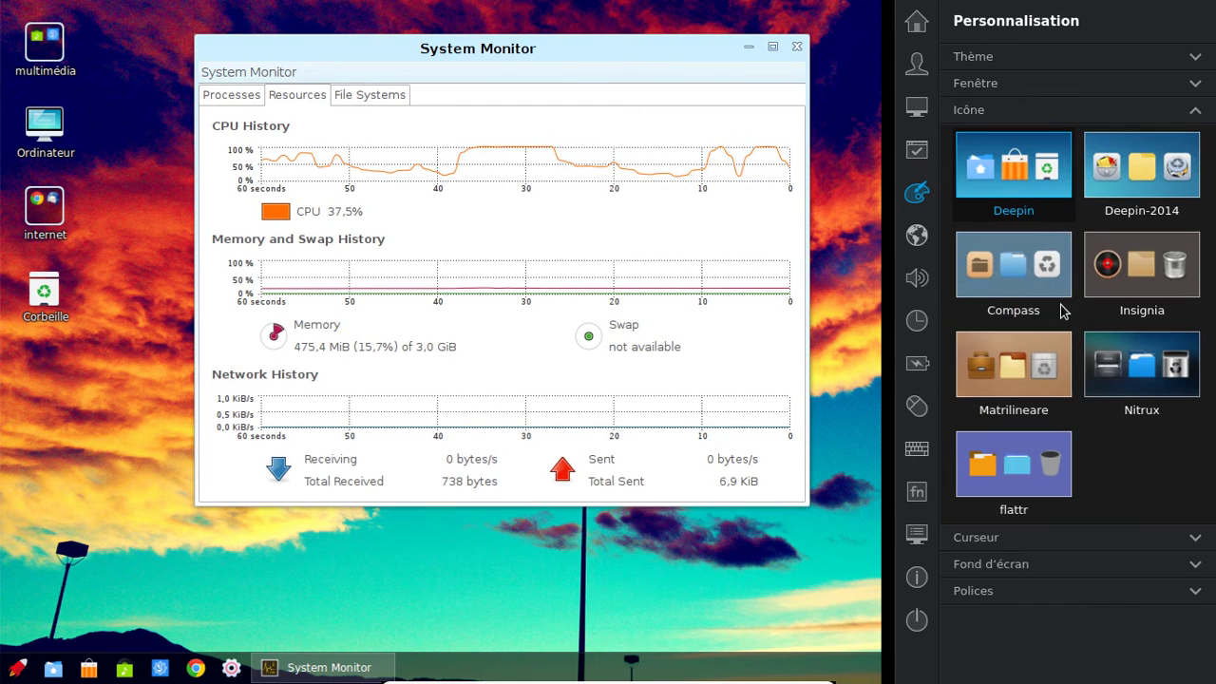
left_click(1048, 539)
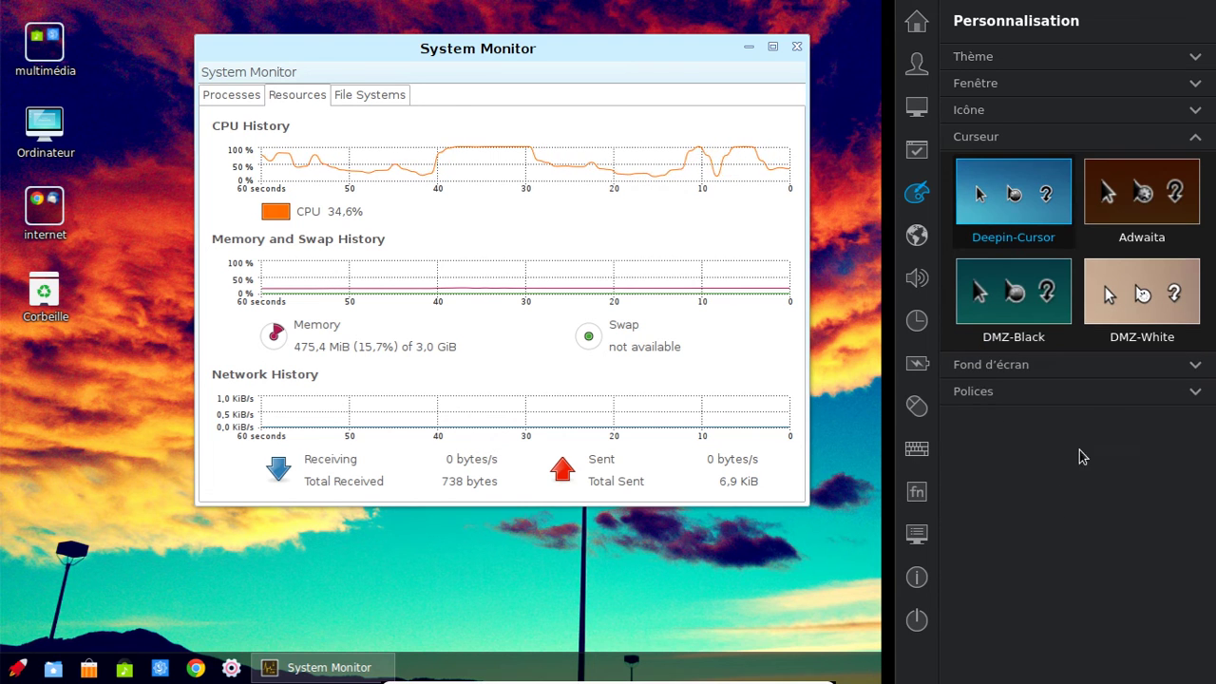
left_click(1092, 368)
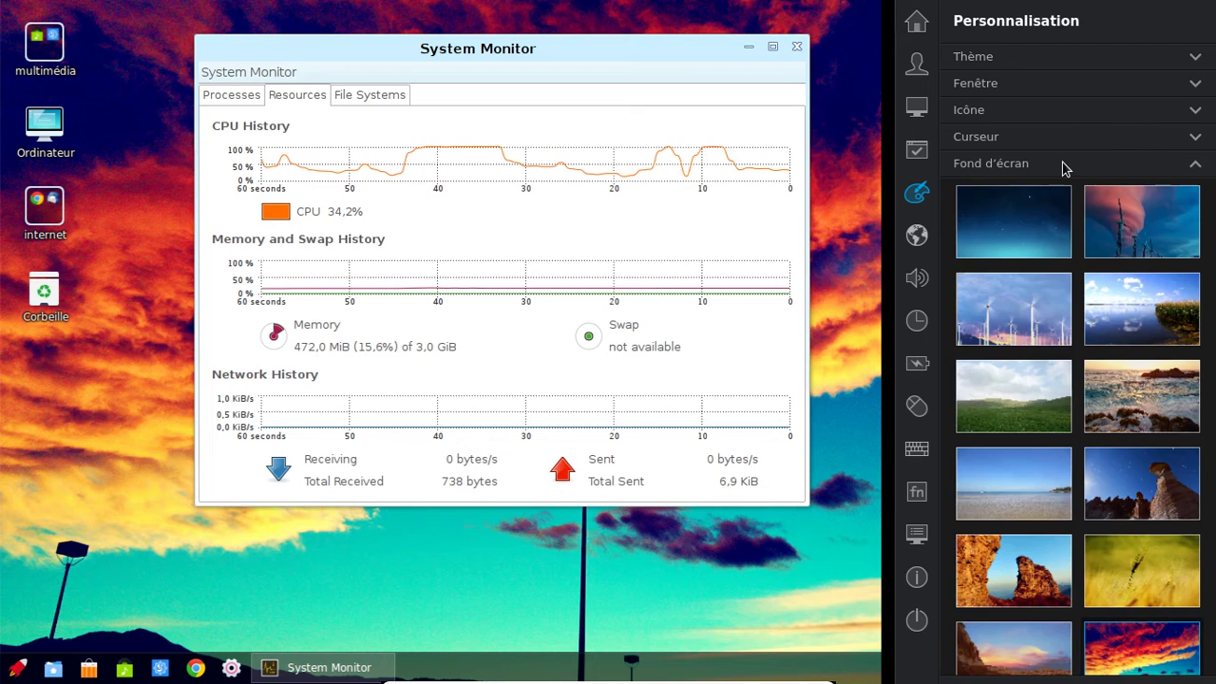
left_click(1063, 168)
left_click(1049, 194)
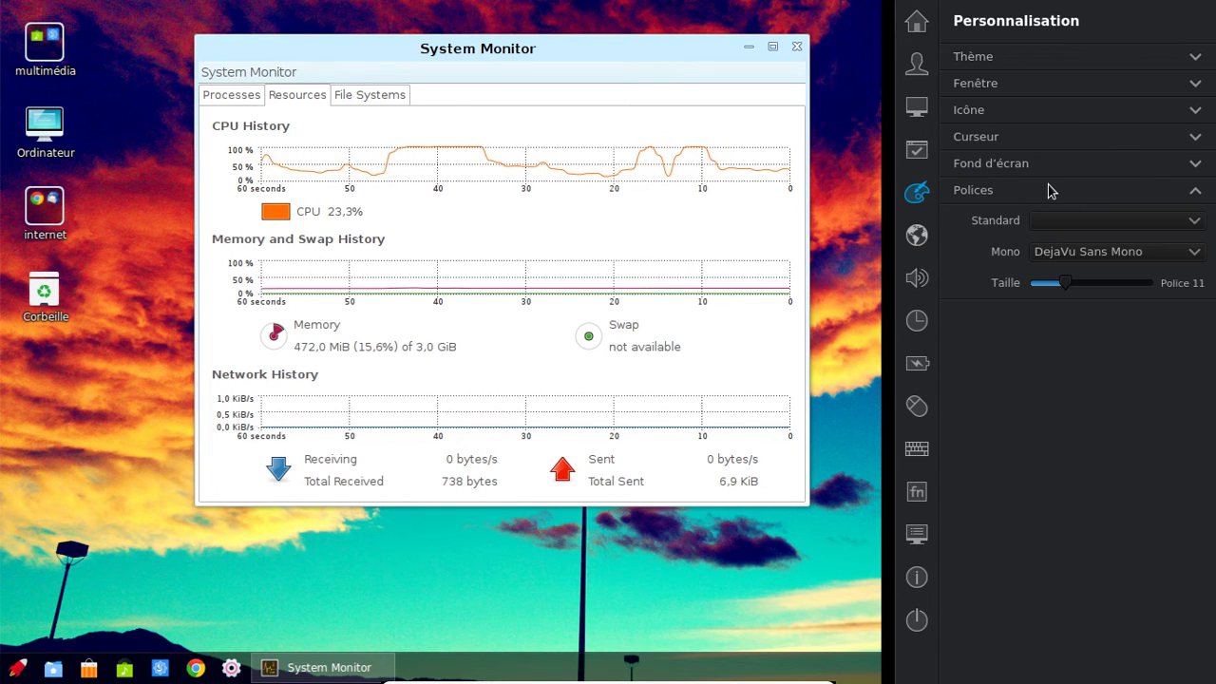
left_click(1051, 191)
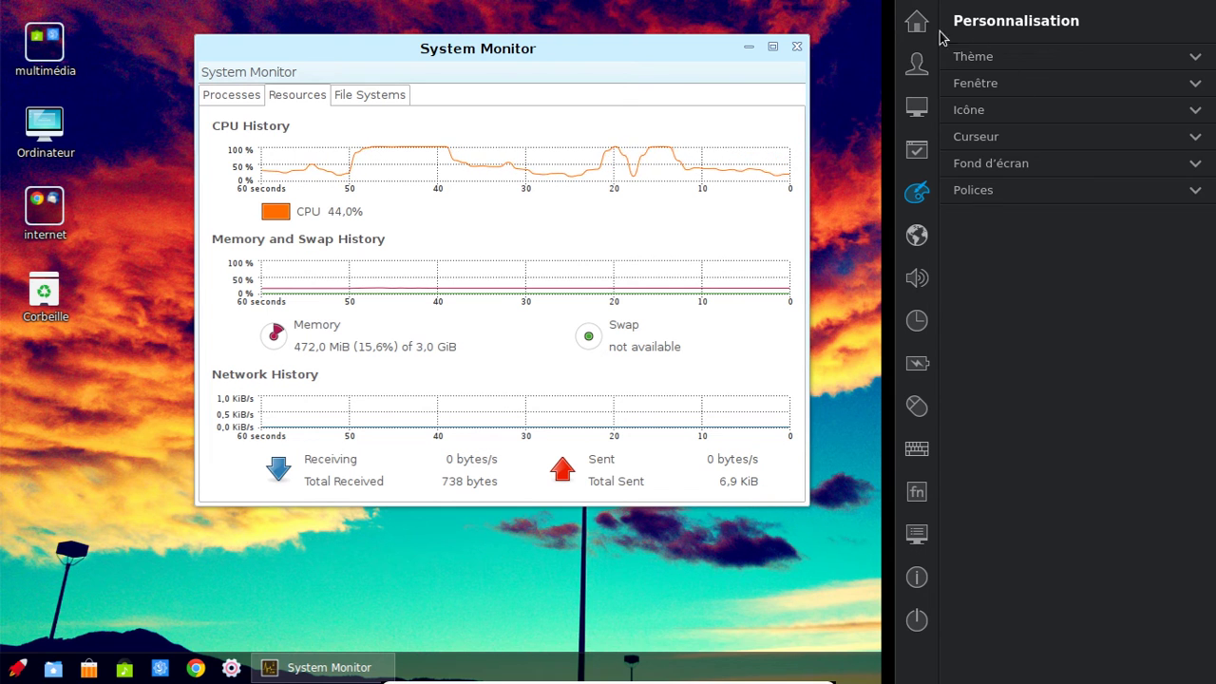
left_click(769, 18)
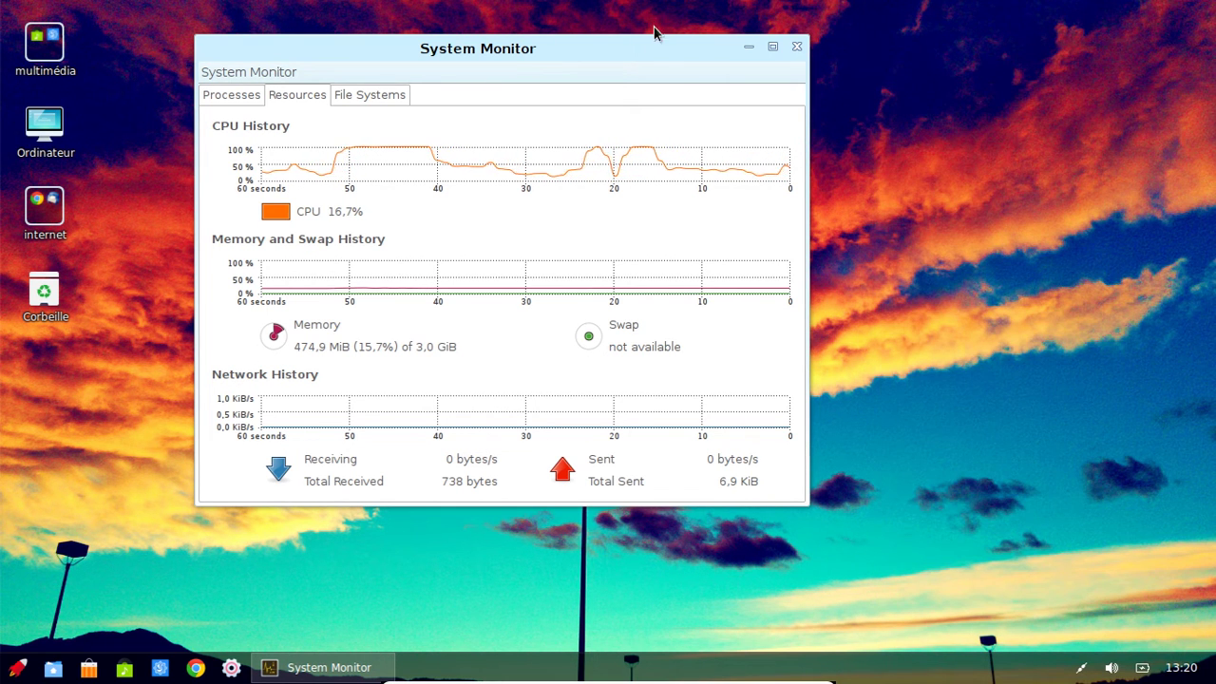
Move the System Monitor window aside, and search the Deepin software store for gimp to view its page
left_click_drag(712, 55, 821, 59)
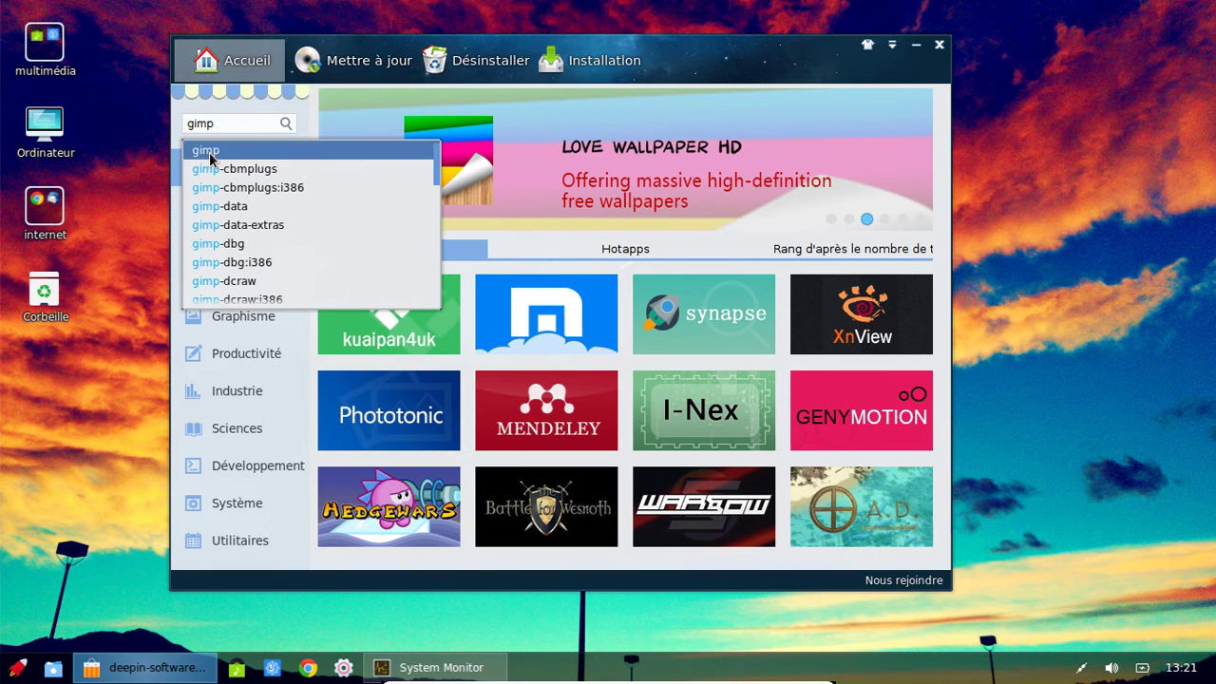
left_click(282, 125)
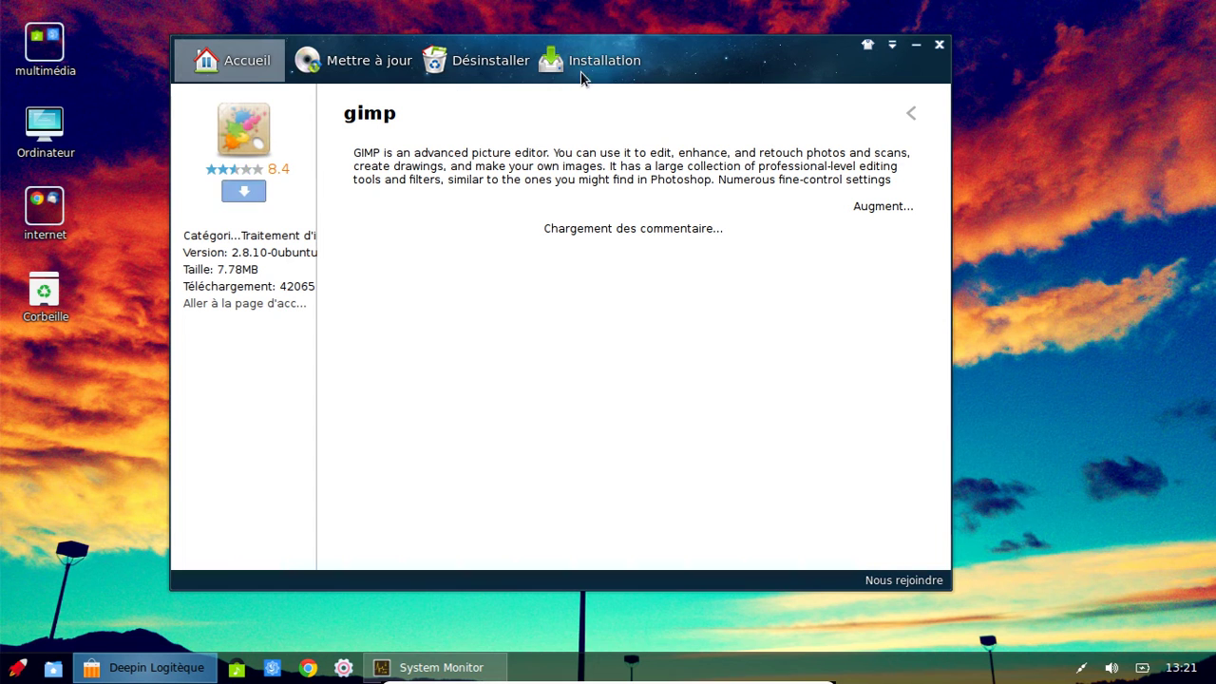
Look through the software store's list of uninstallable applications under Désinstaller, and check for system updates under Mettre à jour
left_click(448, 53)
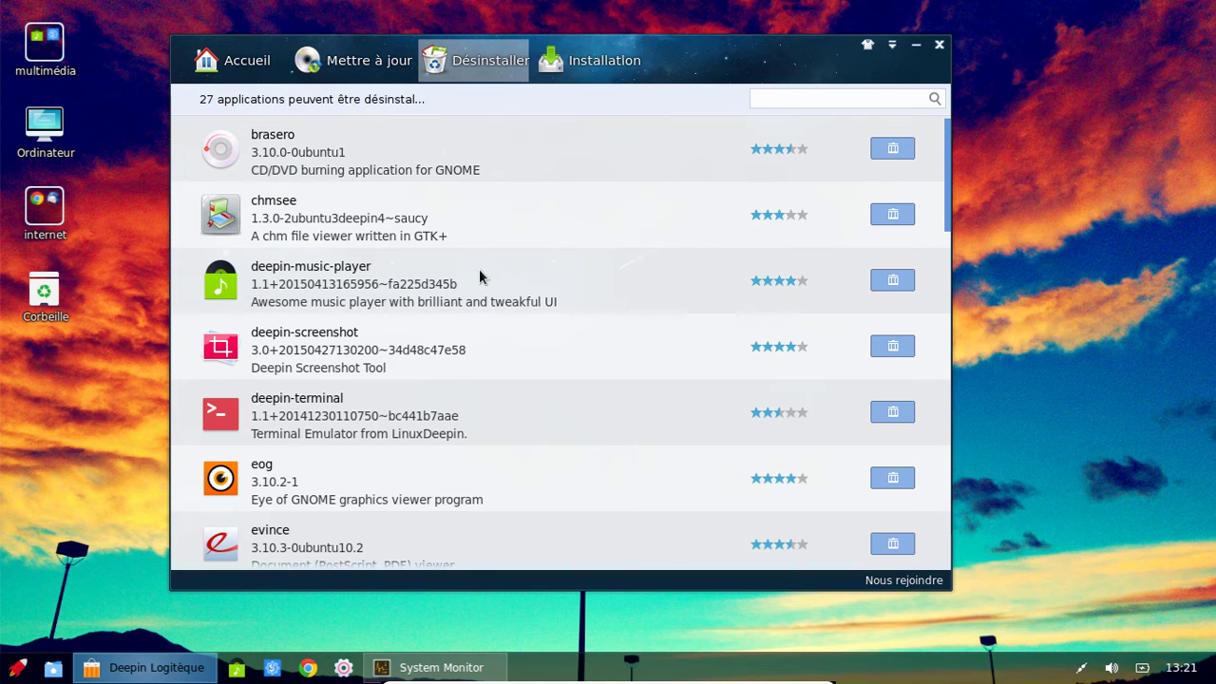
scroll(493, 248, "down", 5)
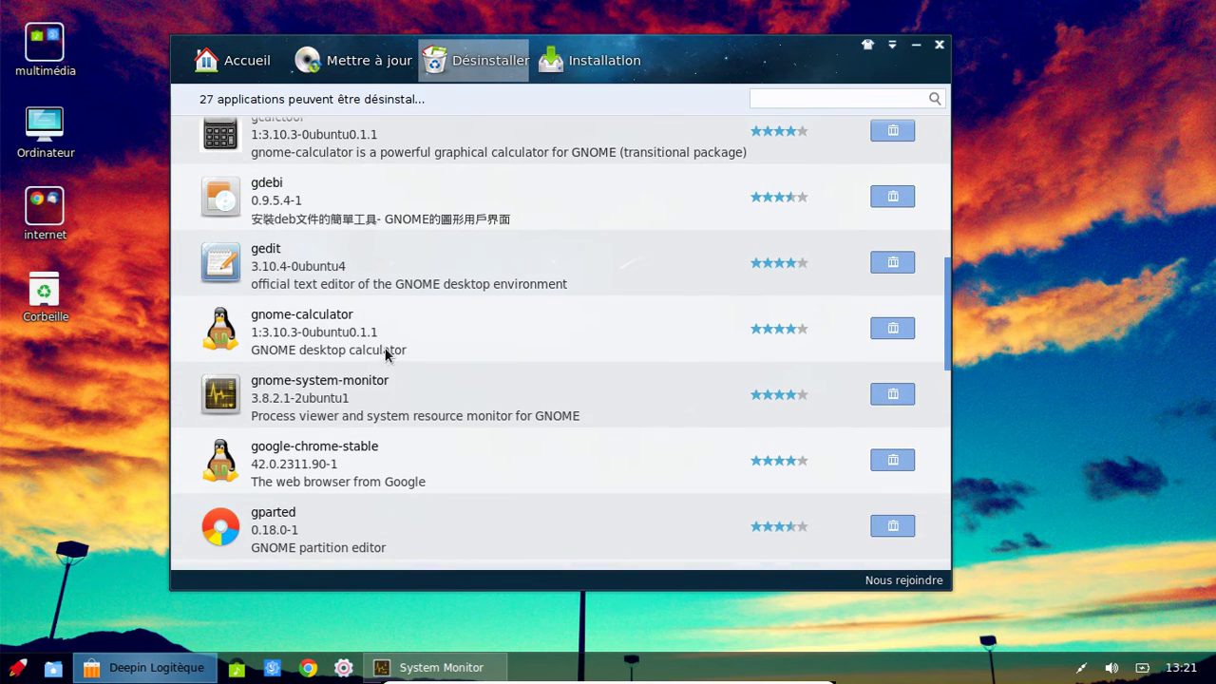
scroll(408, 380, "down", 5)
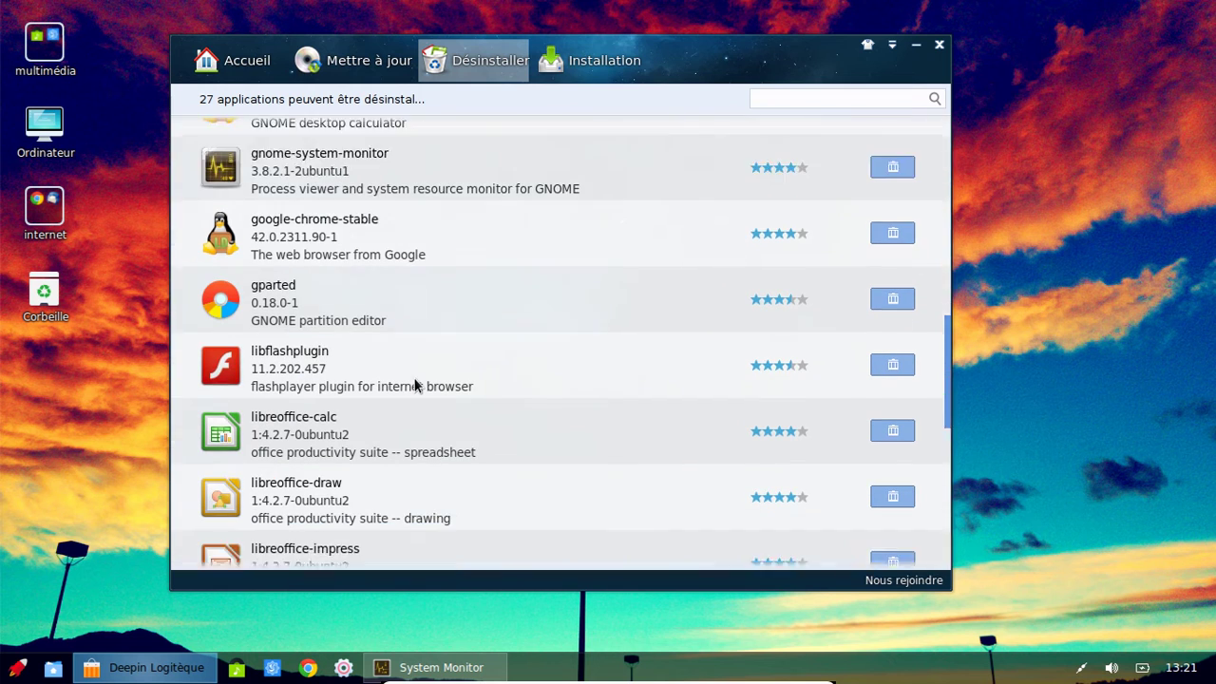
scroll(414, 383, "down", 3)
scroll(416, 389, "up", 15)
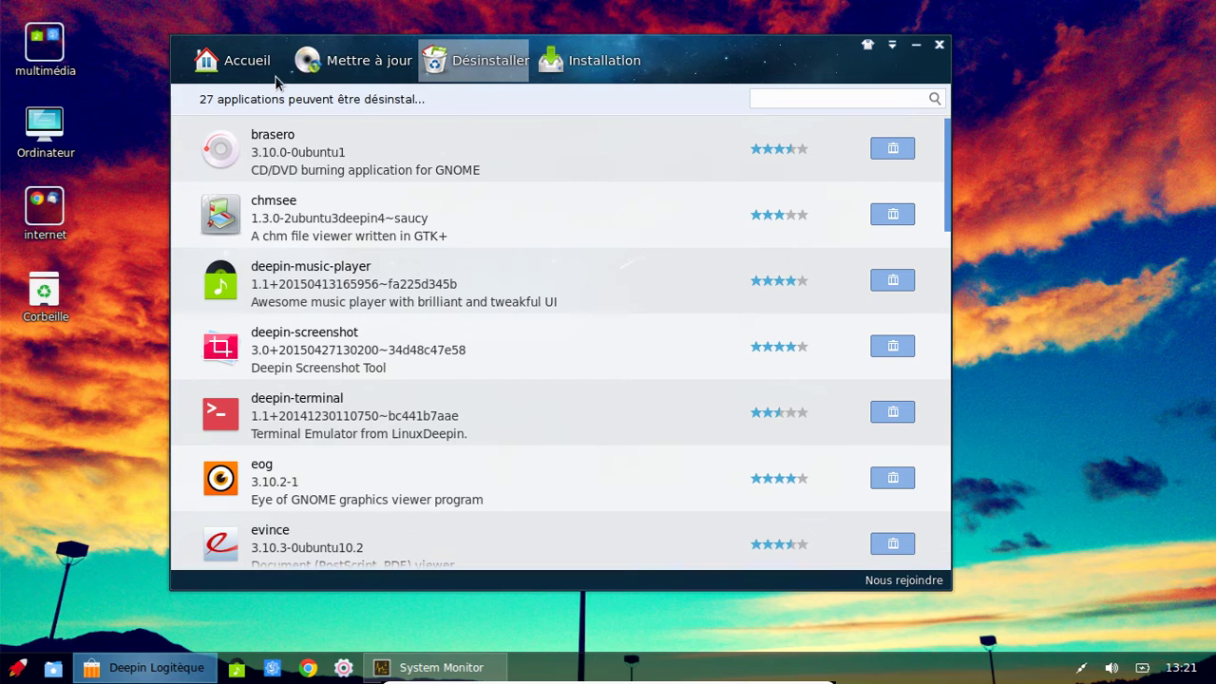
left_click(314, 69)
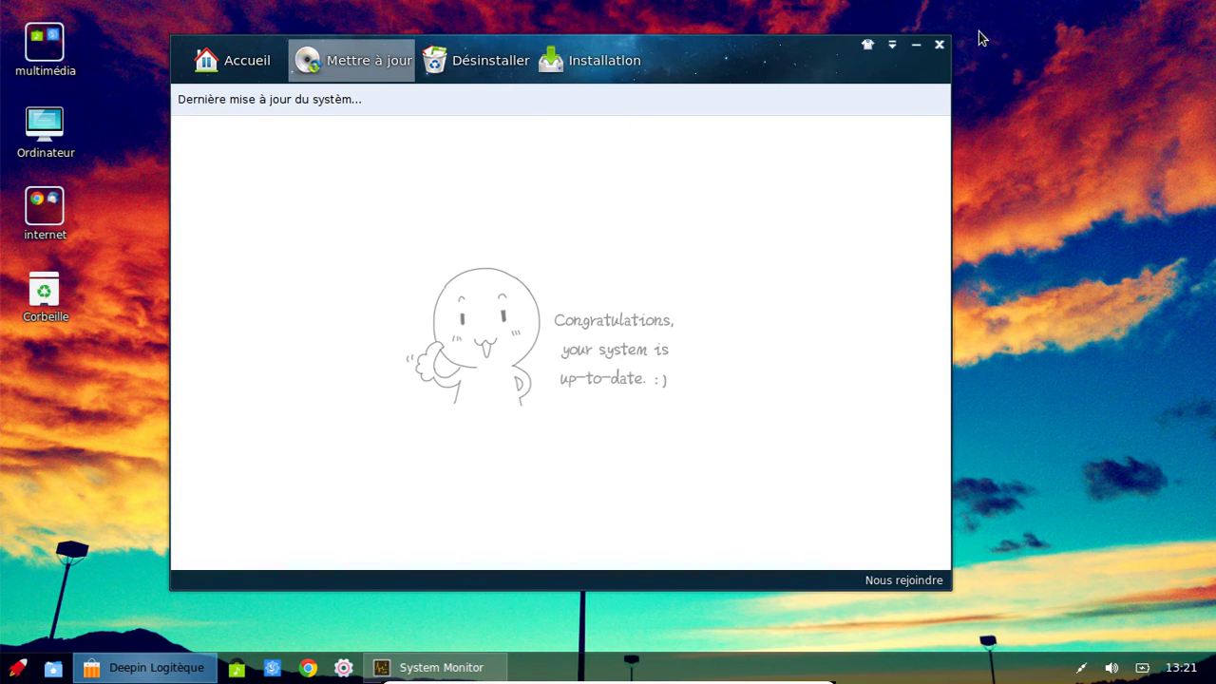
Try the purple theme for the software store, apply the dark one with light streaks, and close the store
left_click(866, 45)
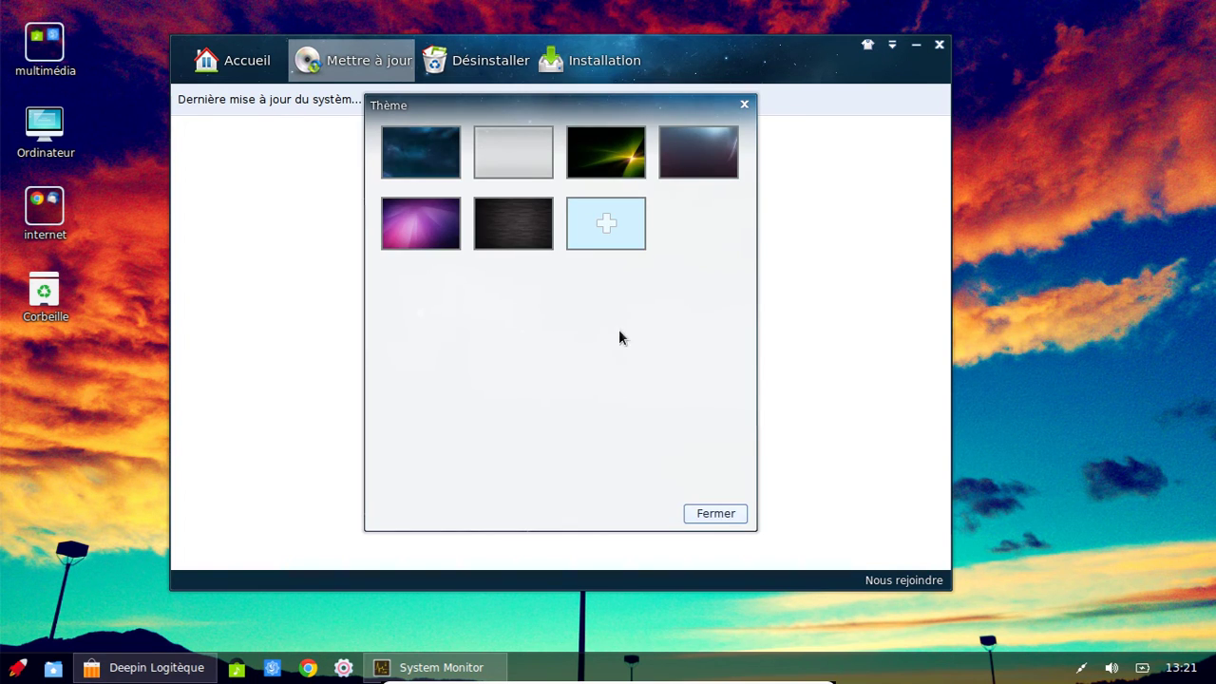
left_click(452, 204)
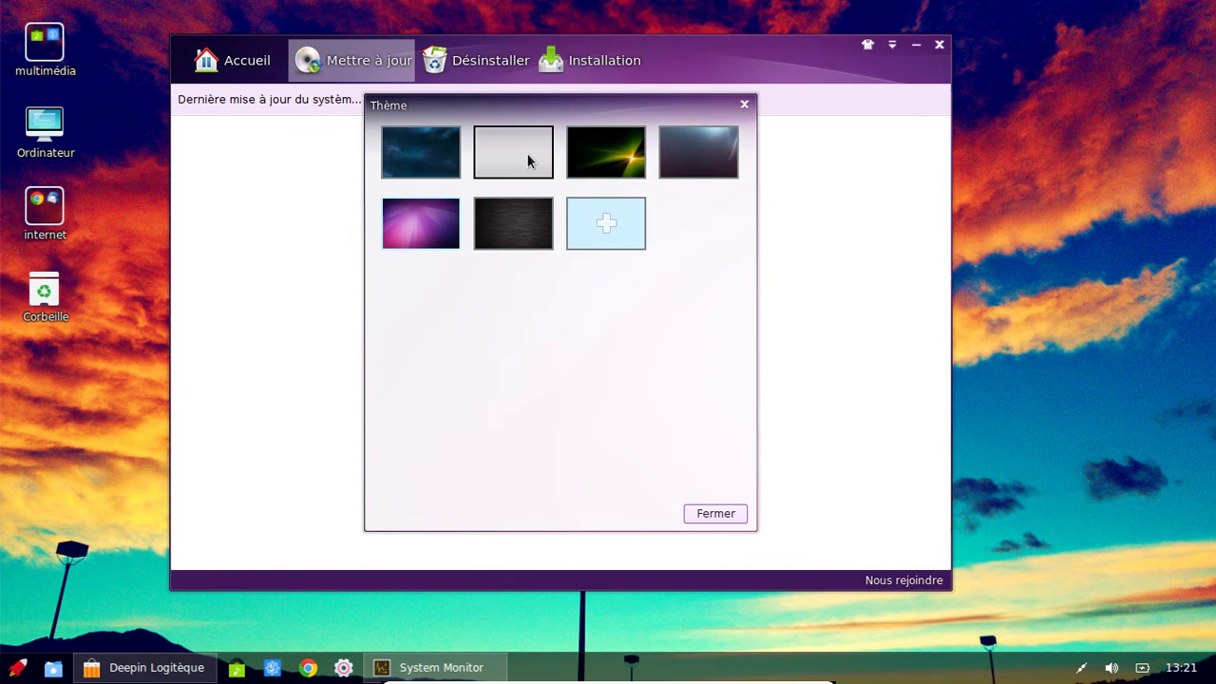
left_click(526, 158)
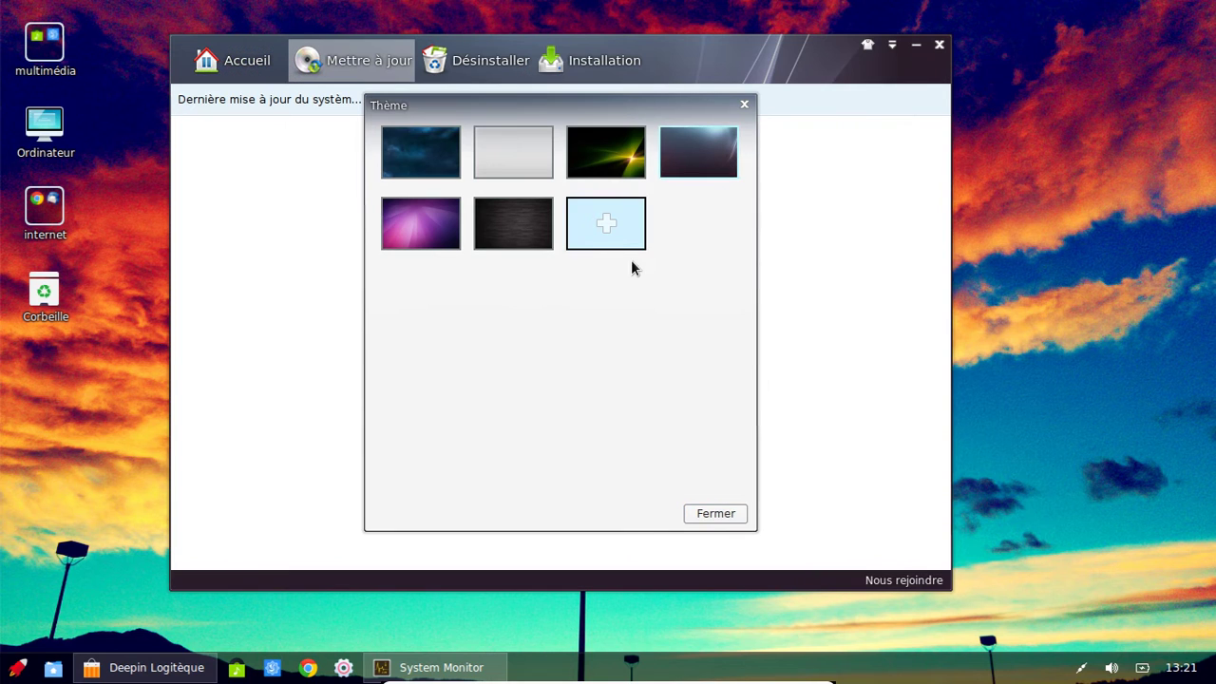
left_click(720, 513)
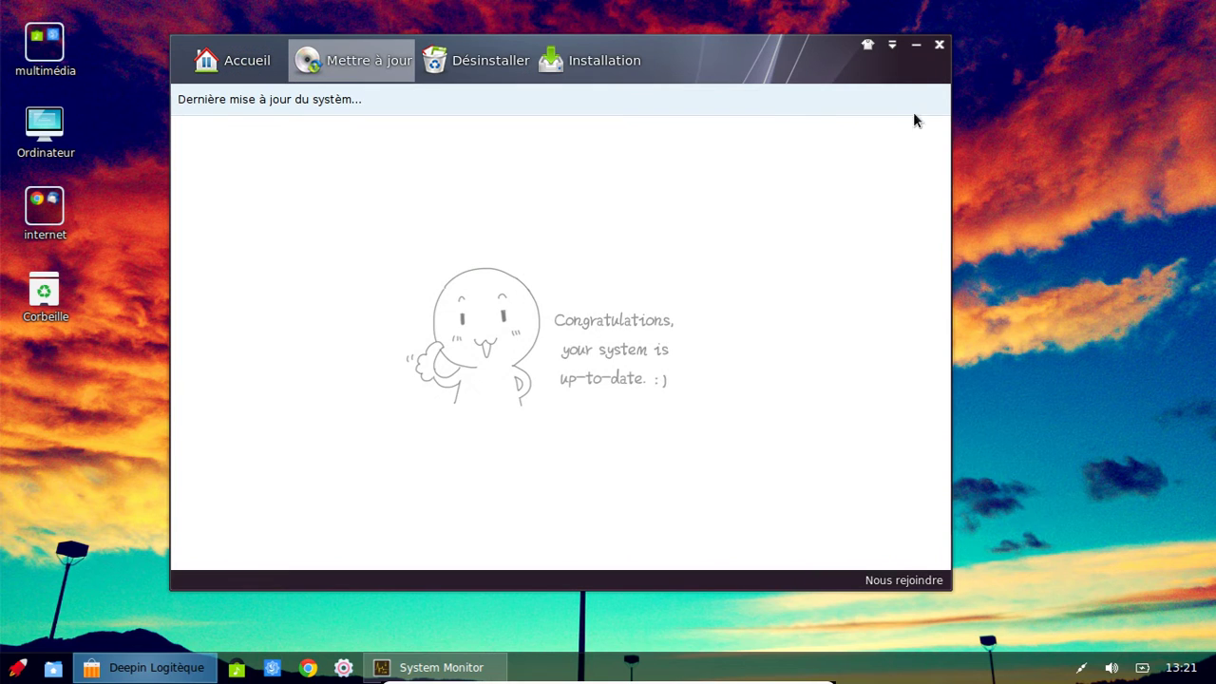
left_click(939, 44)
Move the System Monitor window aside, reposition the Deepin Film player window over the desktop, and close the player
left_click_drag(629, 51, 768, 38)
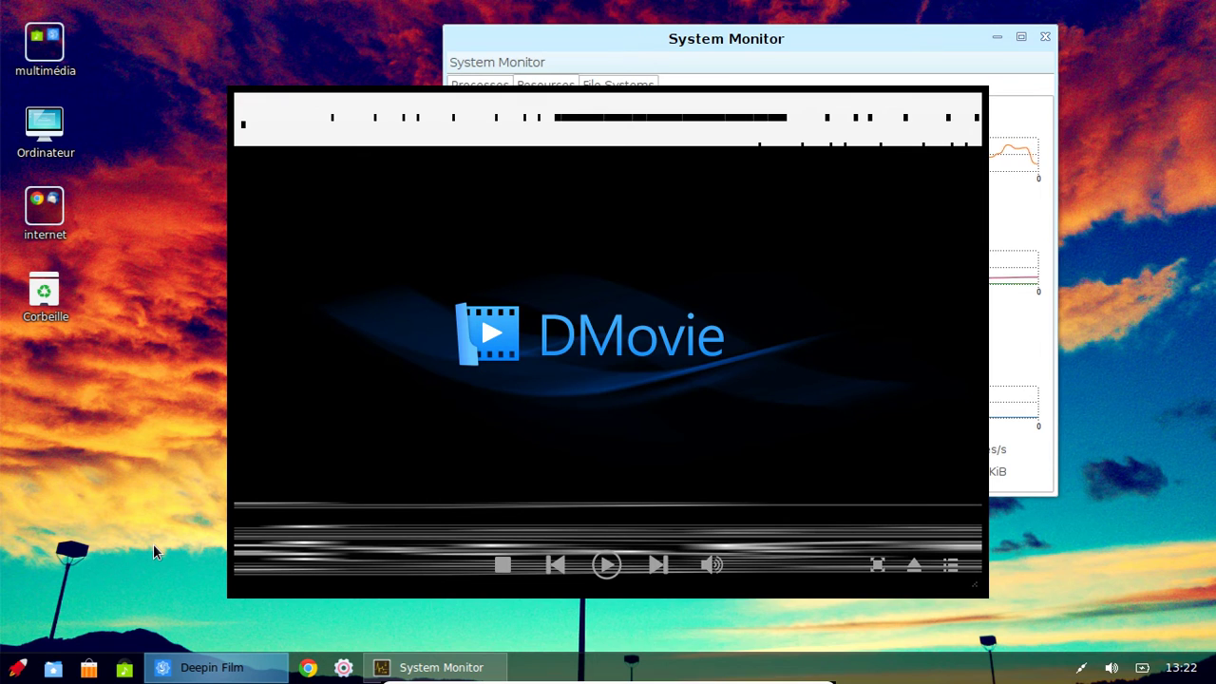
left_click_drag(337, 117, 237, 108)
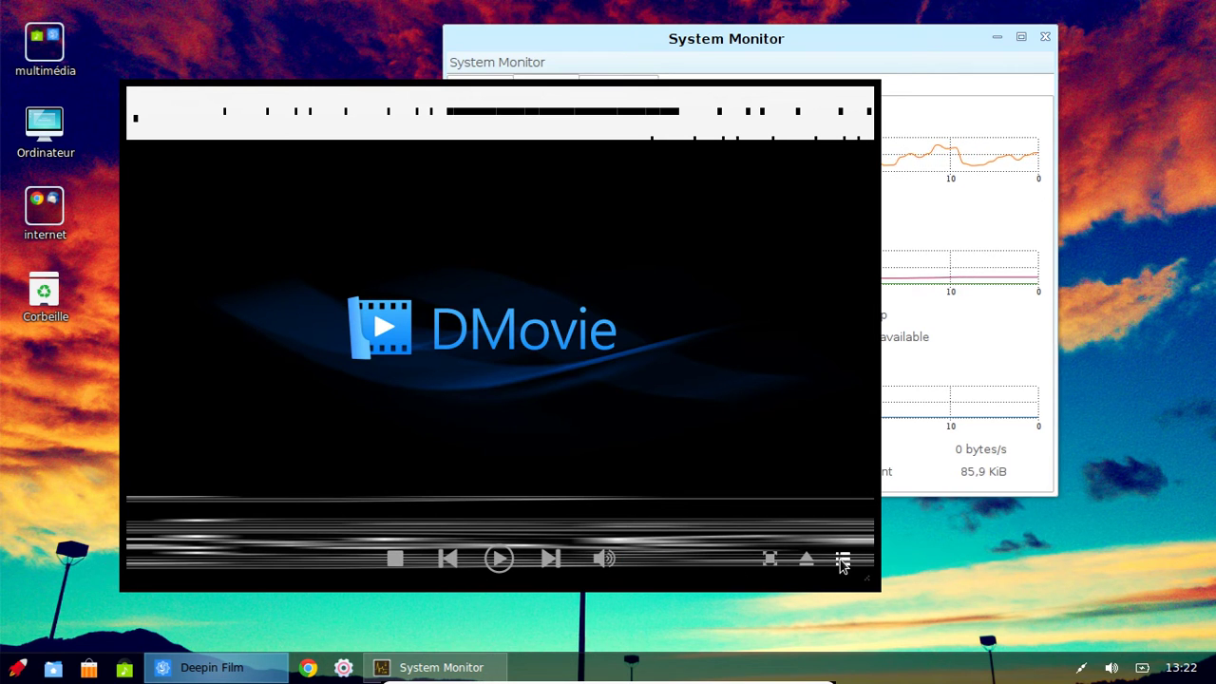
left_click_drag(872, 584, 896, 580)
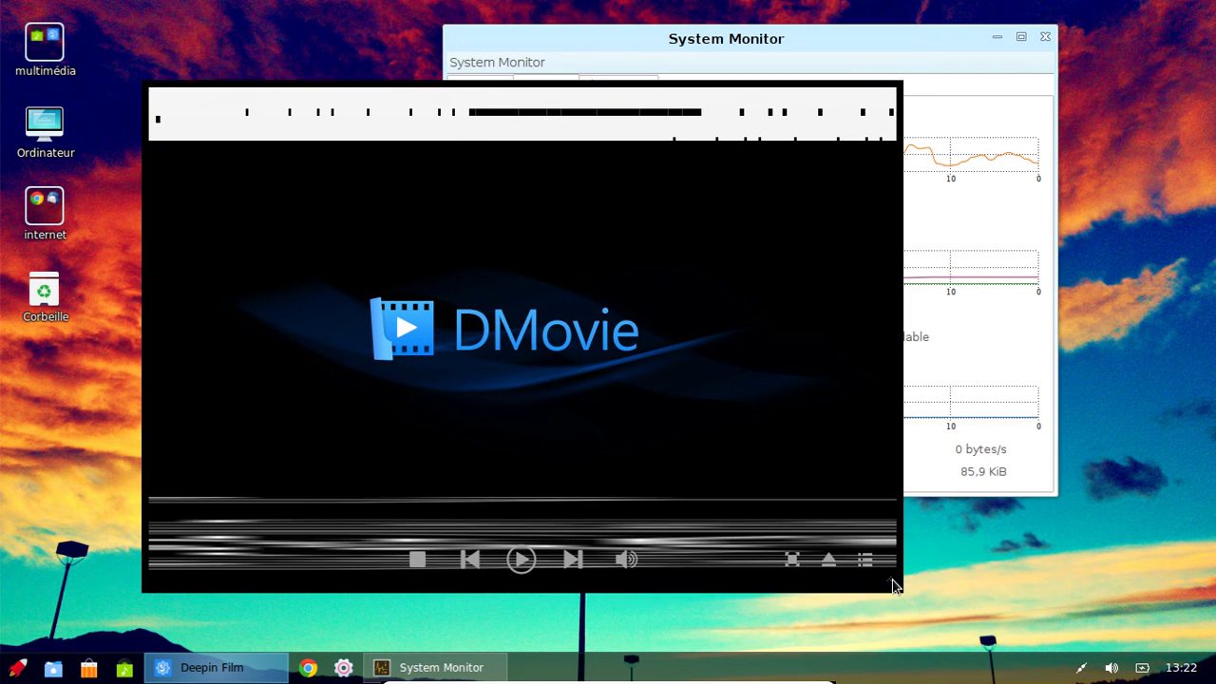
left_click(890, 114)
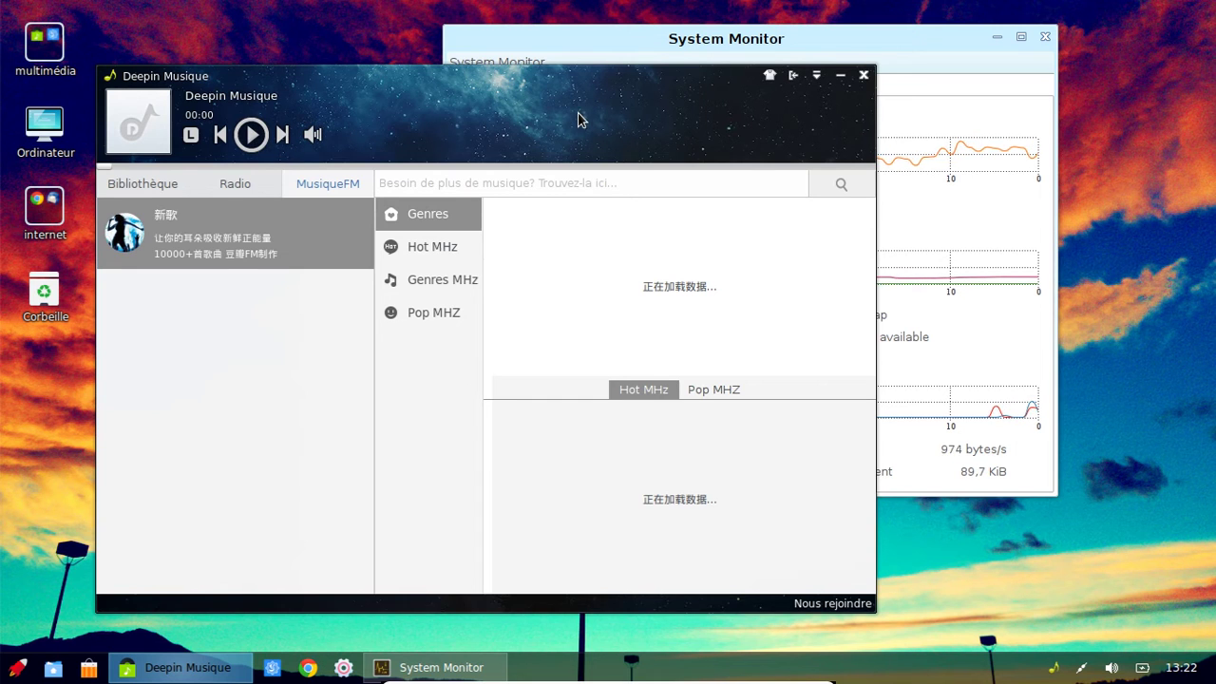
Review the Général and Extensions pages of Deepin Musique's Préférences, and close the dialog
right_click(559, 73)
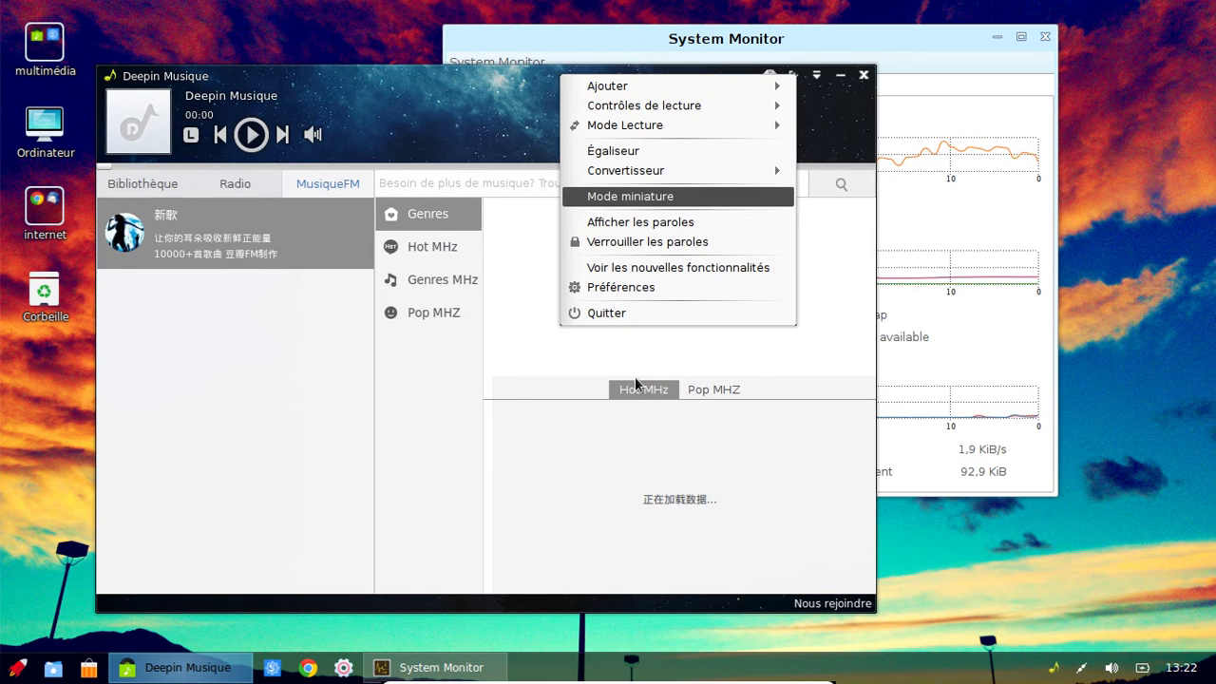
left_click(675, 288)
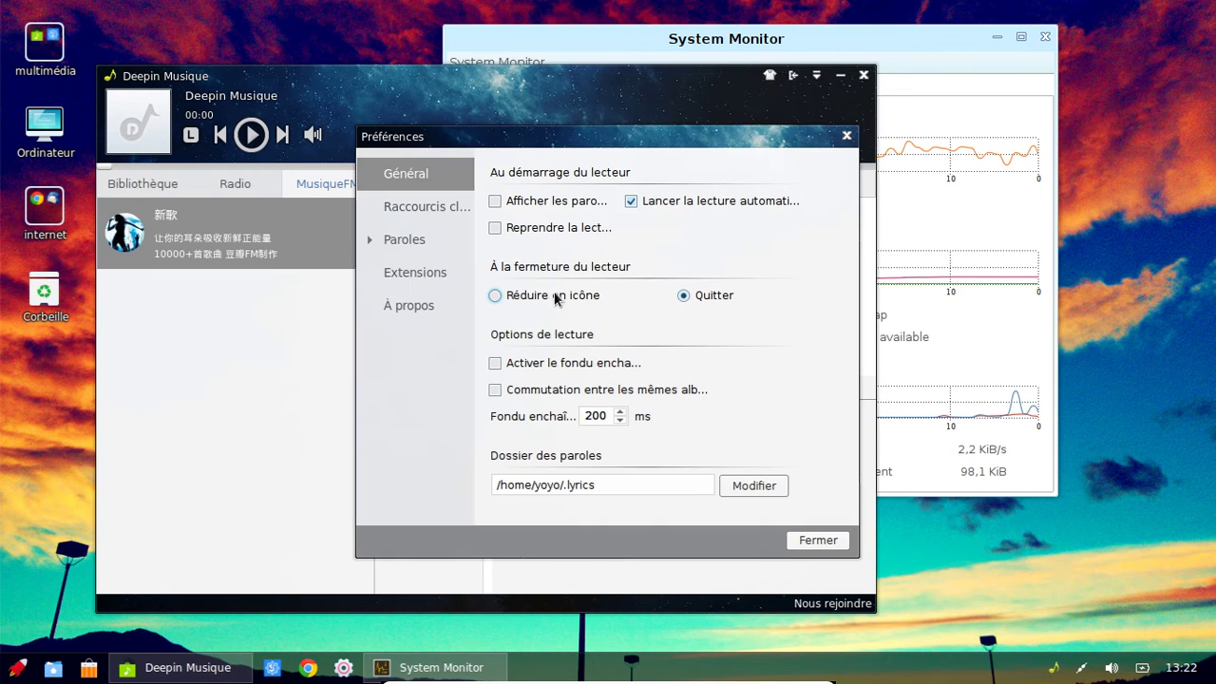
left_click(435, 275)
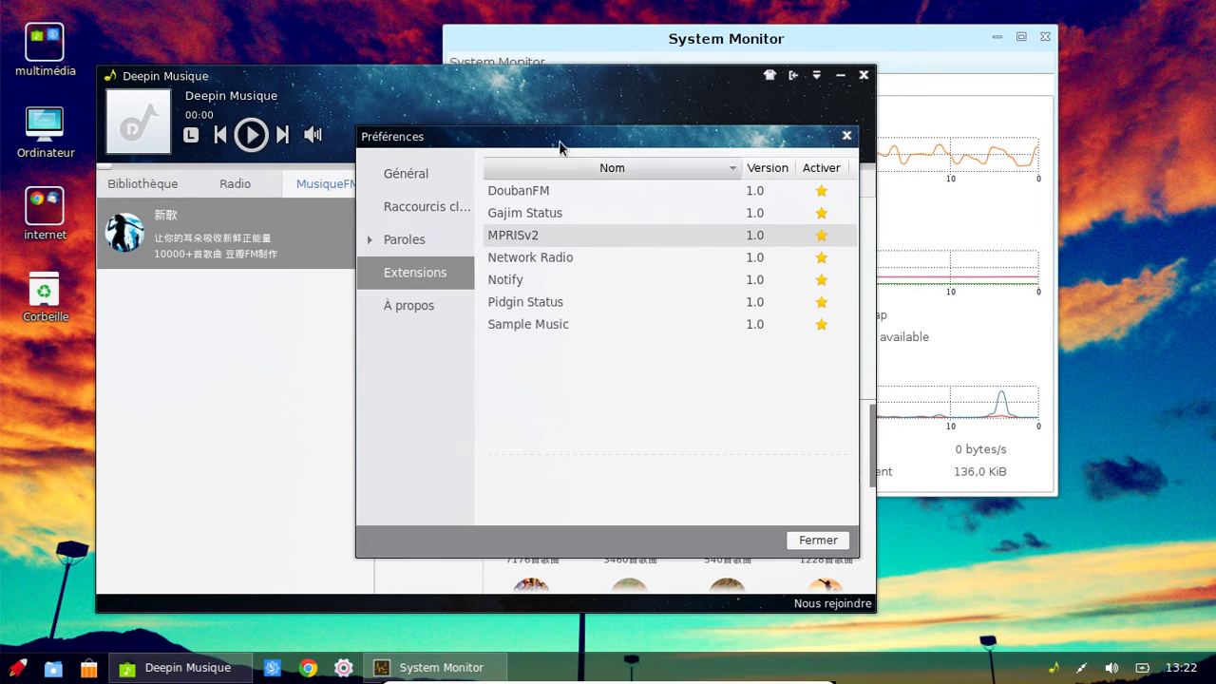
left_click(842, 541)
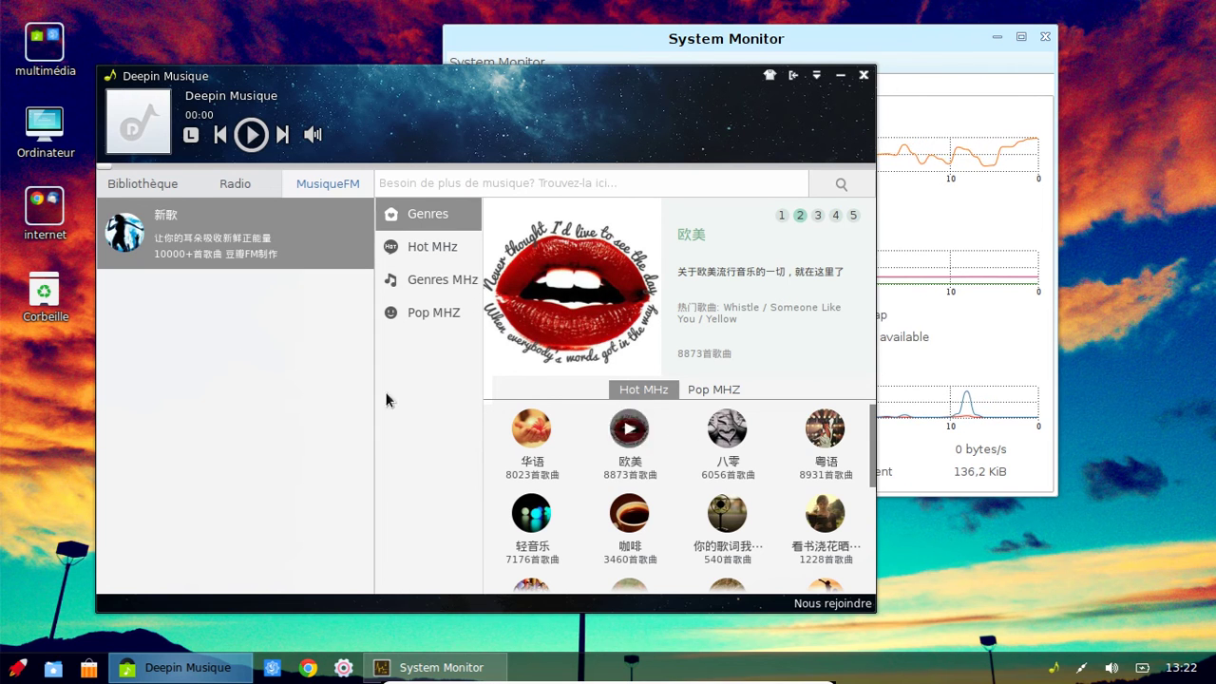
View the radio stations for France in Deepin Musique's Radio section
left_click(261, 188)
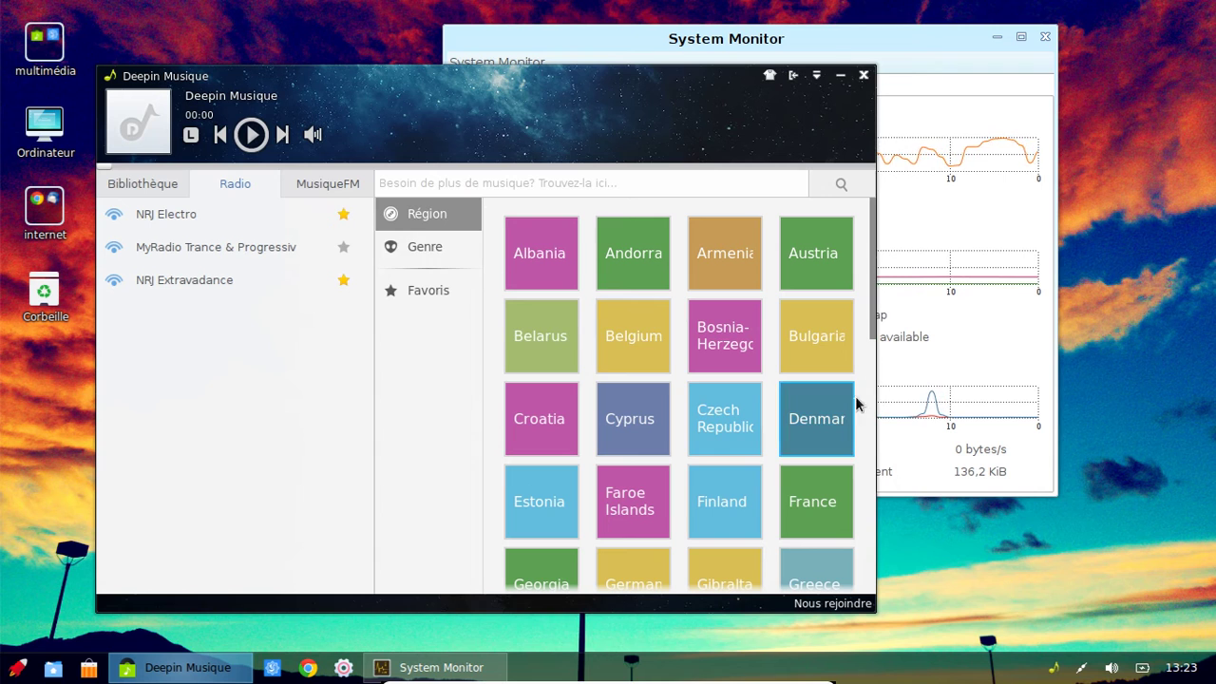
left_click(805, 500)
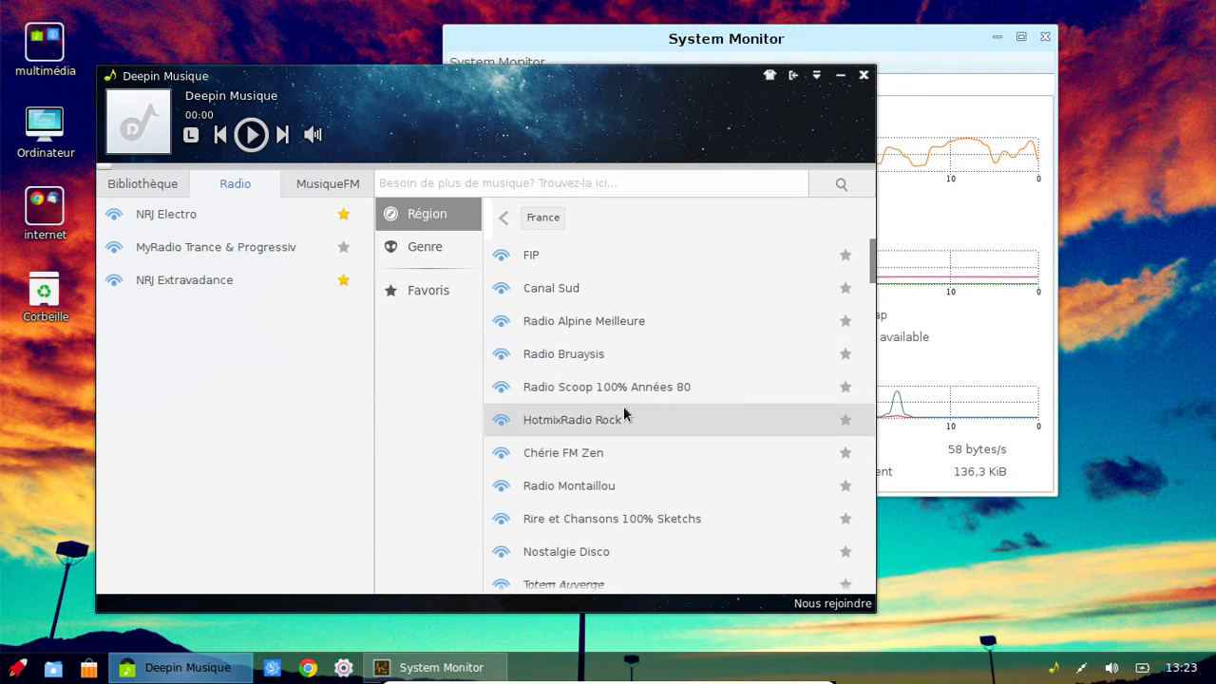
Browse the radio stations listed for France and play Flash FM
scroll(623, 405, "down", 2)
scroll(623, 407, "down", 5)
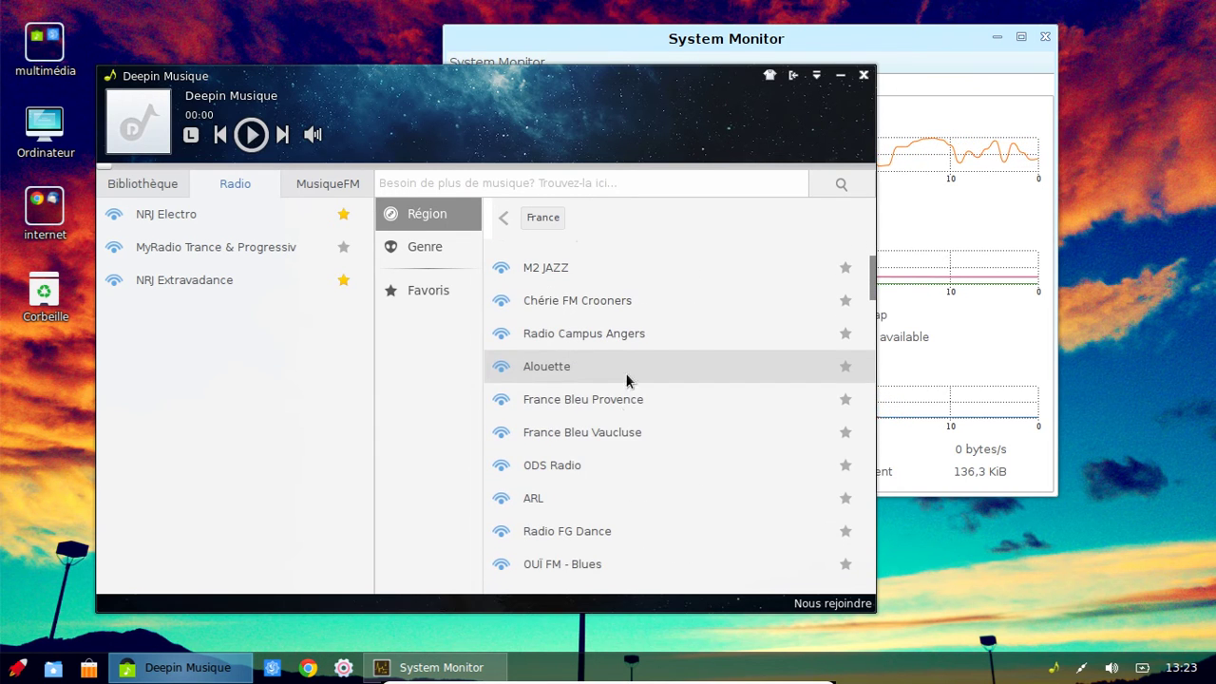
scroll(631, 375, "down", 3)
scroll(628, 381, "down", 10)
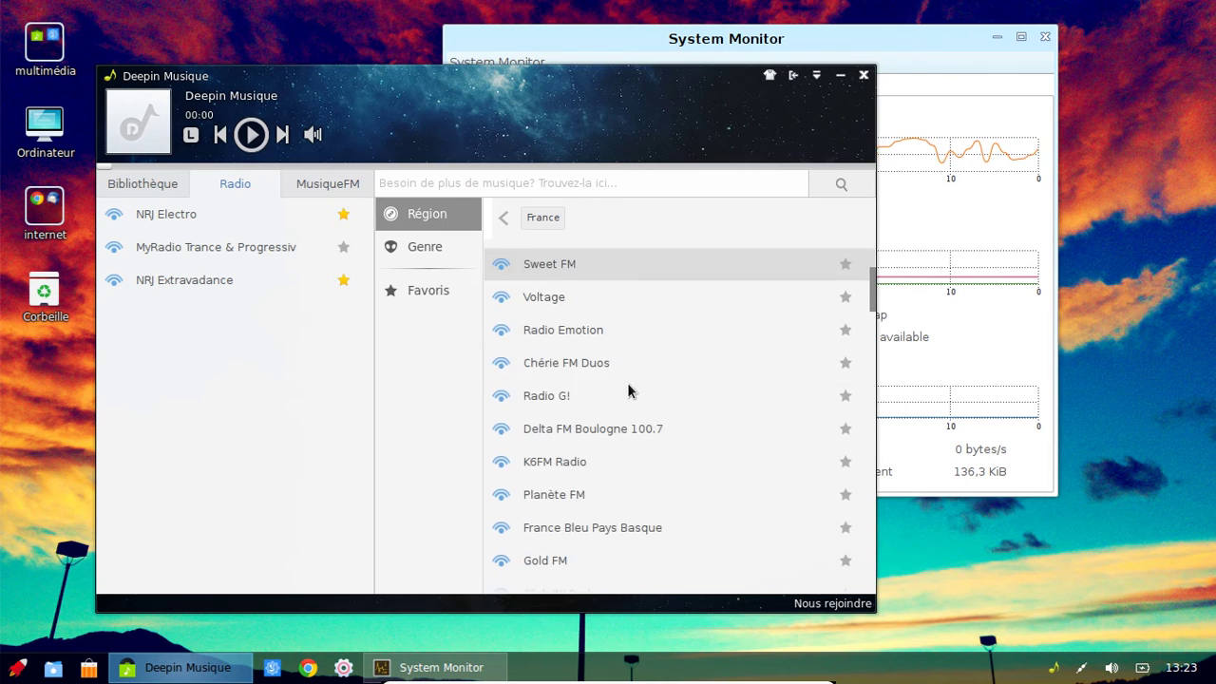
scroll(637, 399, "down", 4)
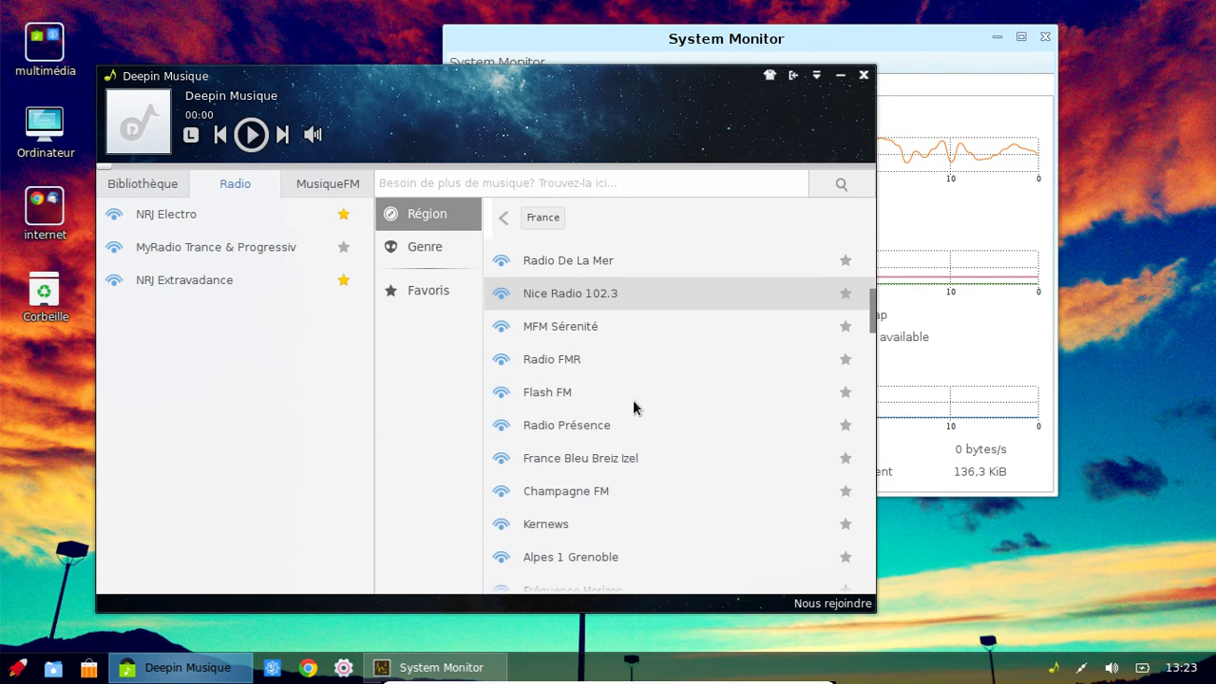
scroll(633, 400, "down", 2)
scroll(622, 394, "up", 1)
double_click(608, 284)
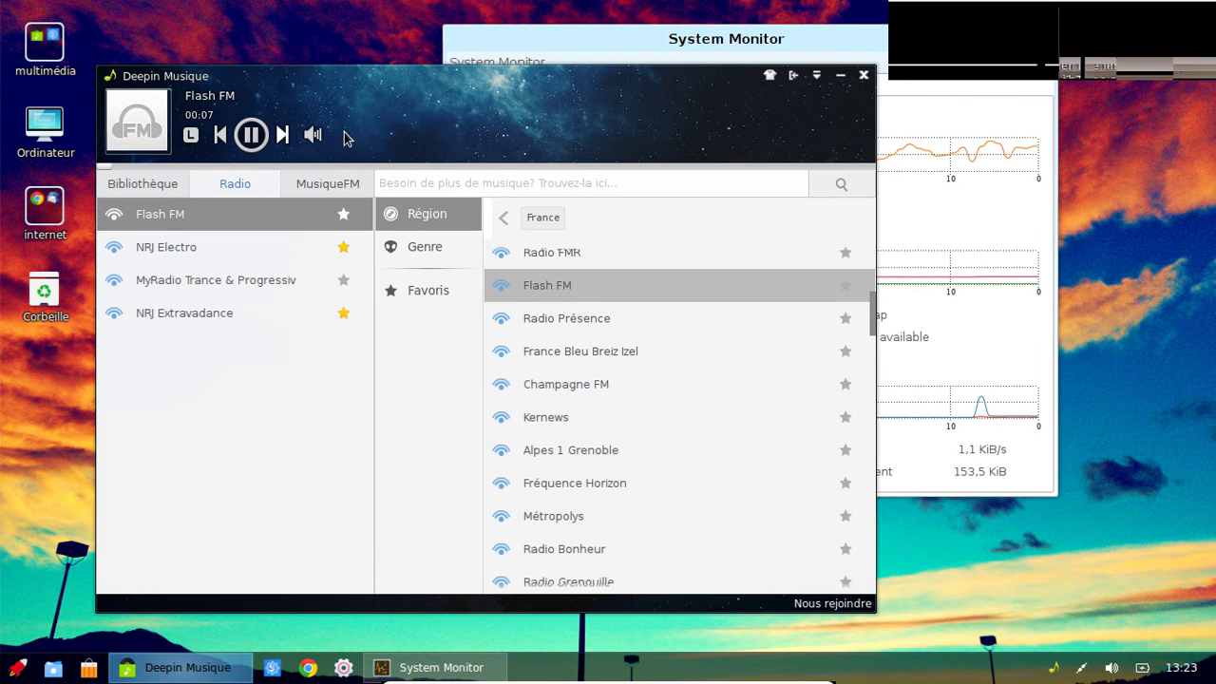
Show and hide the lyrics display, then look through the equalizer's presets and close the equalizer without changing it
left_click(193, 136)
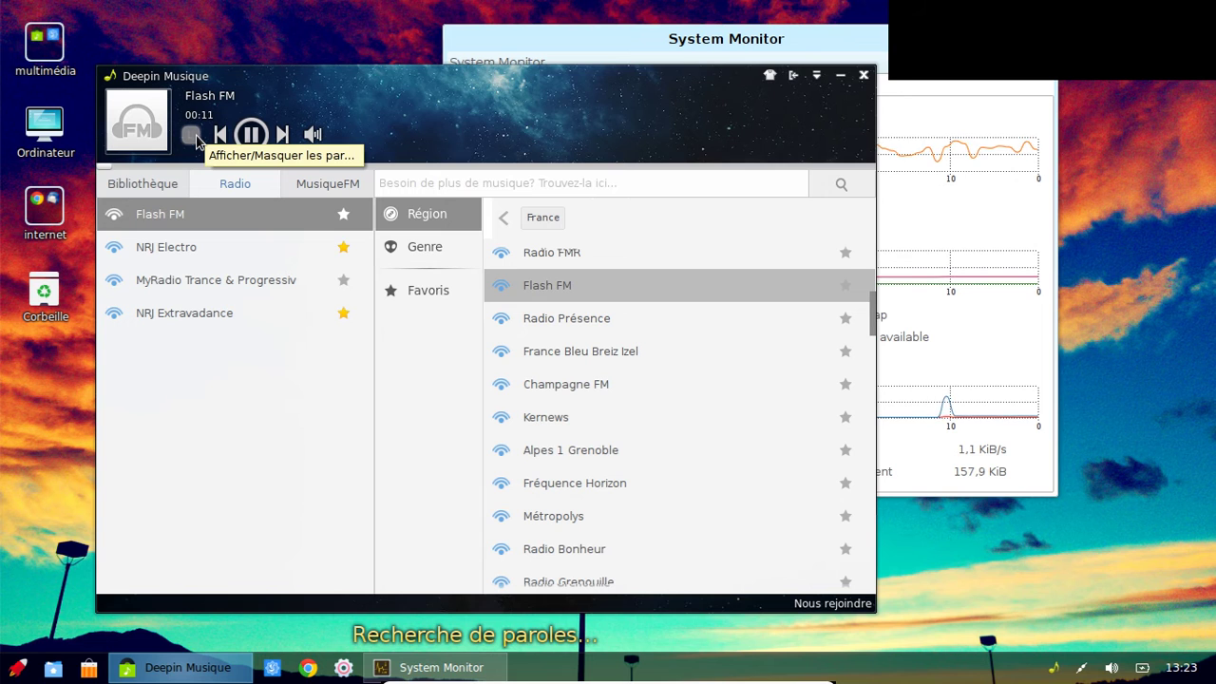
left_click(197, 140)
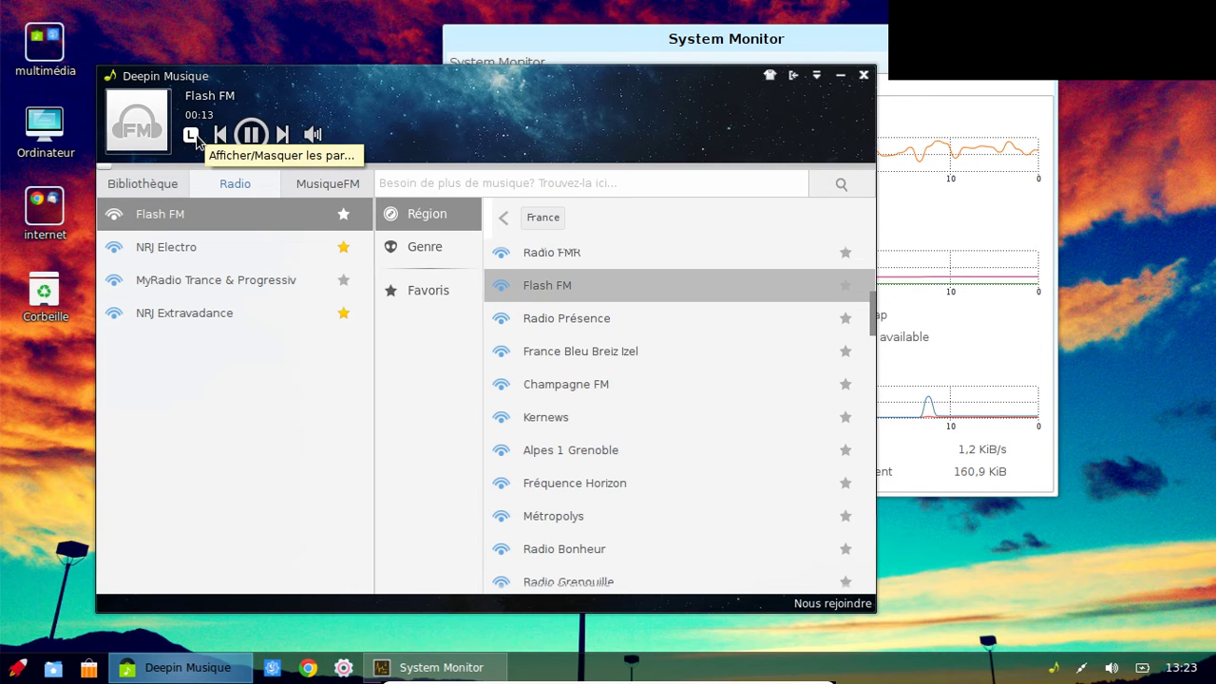
right_click(426, 100)
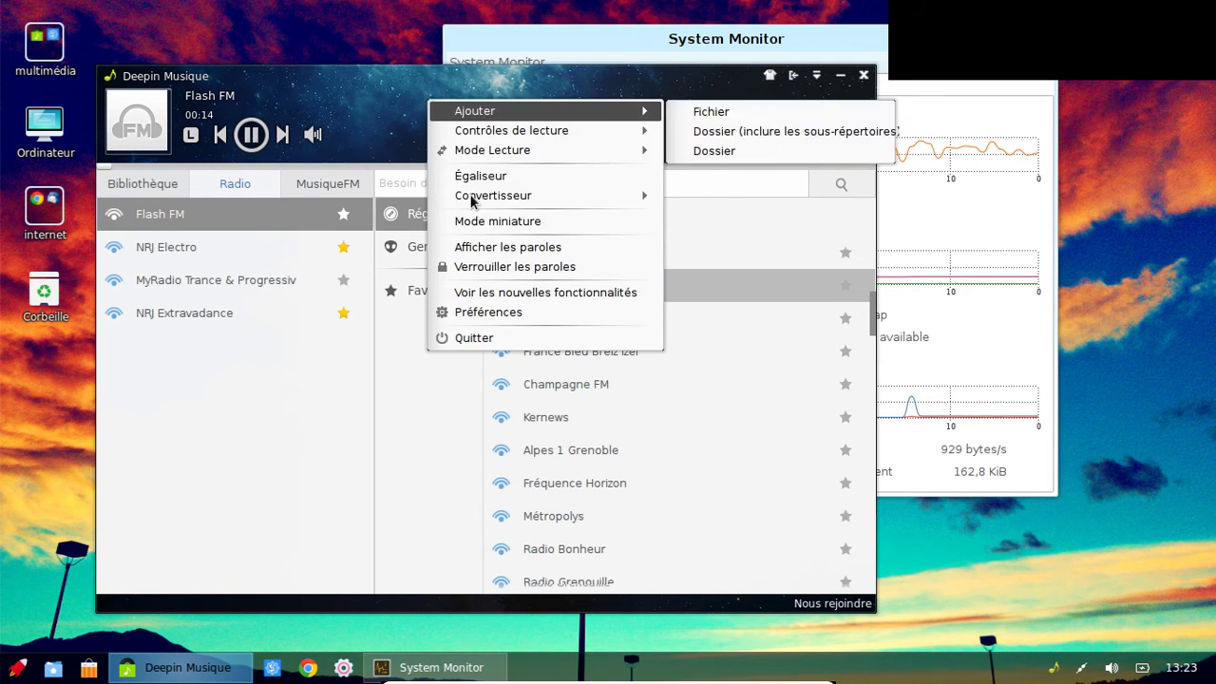
left_click(482, 176)
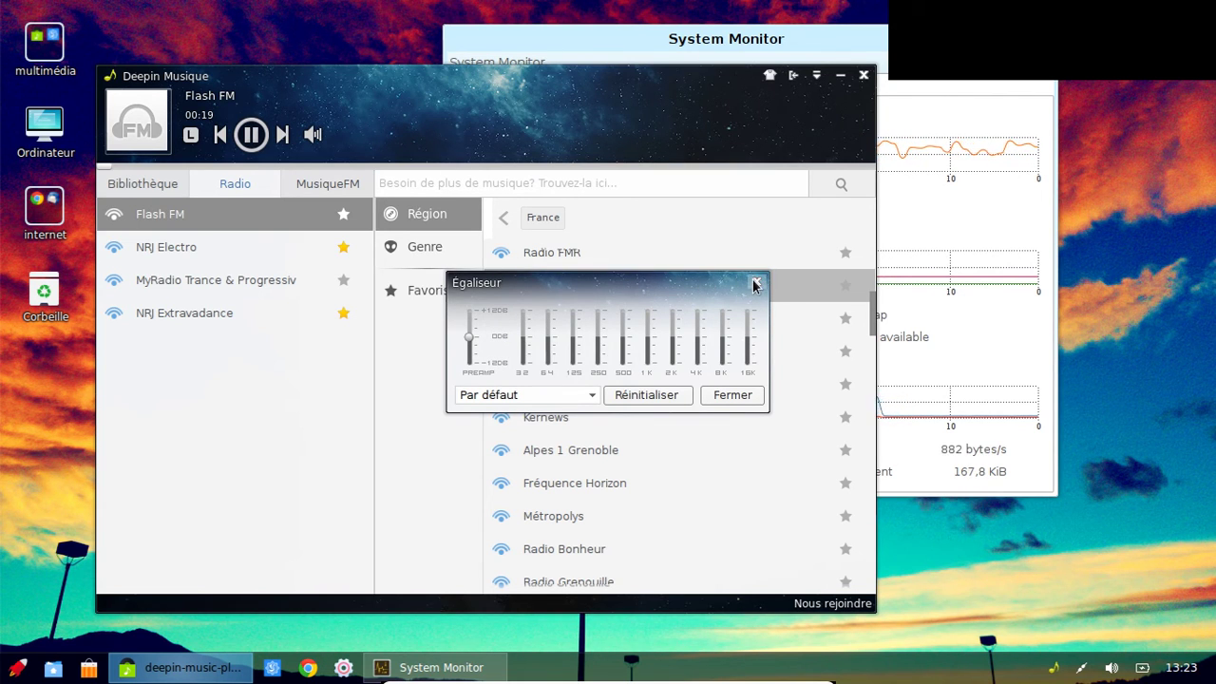
left_click(570, 397)
scroll(512, 532, "down", 3)
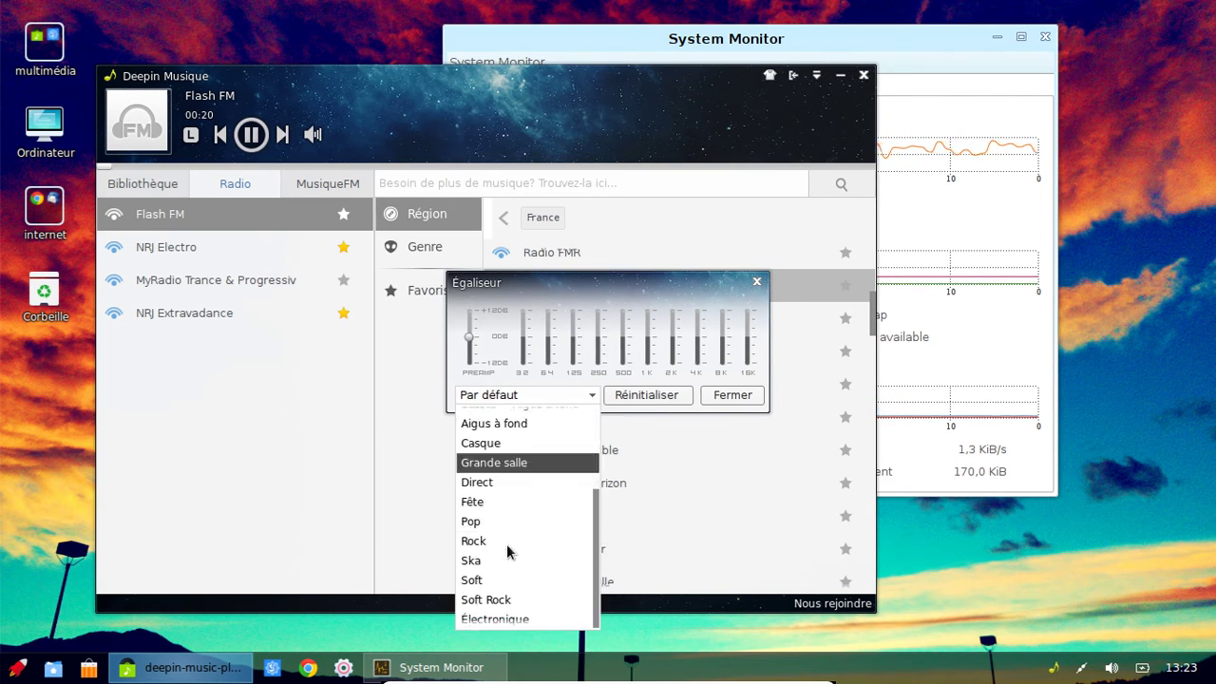
scroll(506, 543, "up", 3)
left_click(653, 385)
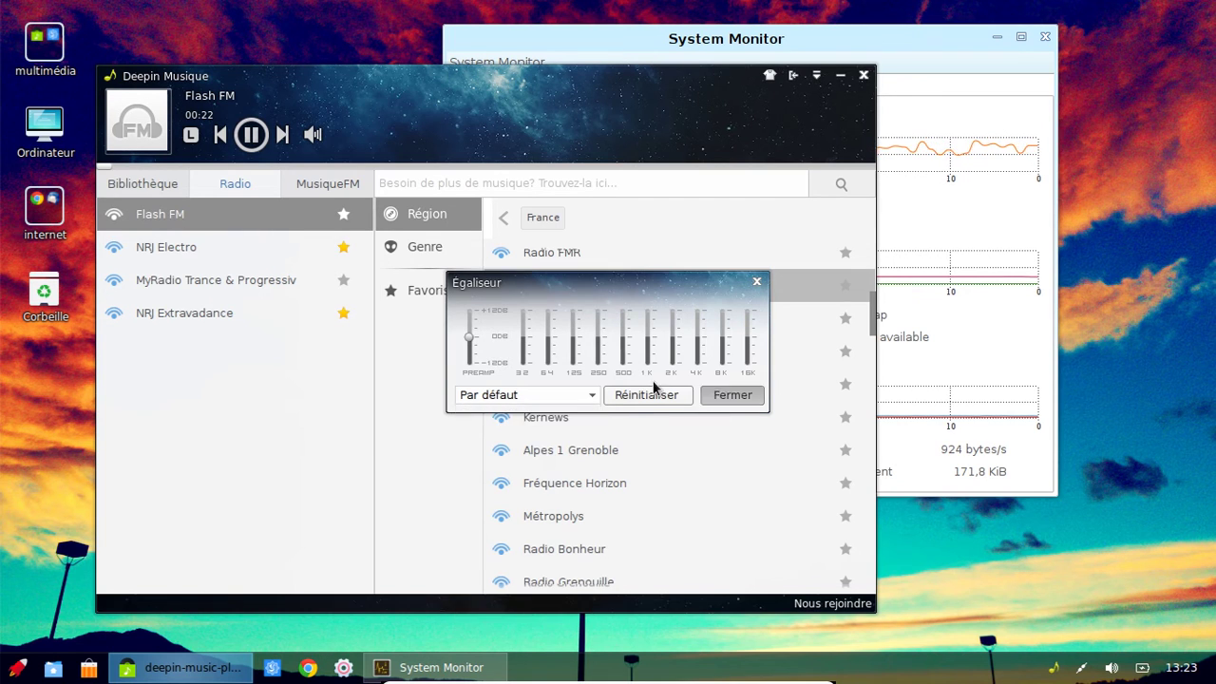
key("Escape")
Pause Flash FM and switch Deepin Musique to its miniature mode
left_click(250, 134)
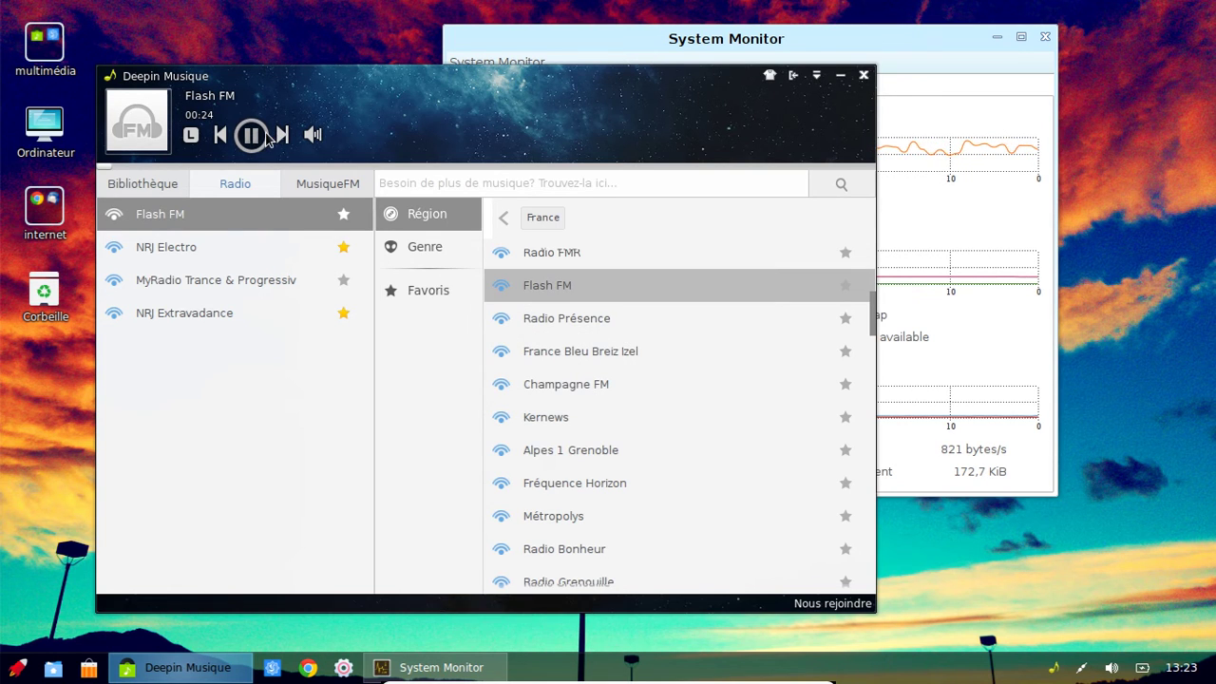
right_click(428, 95)
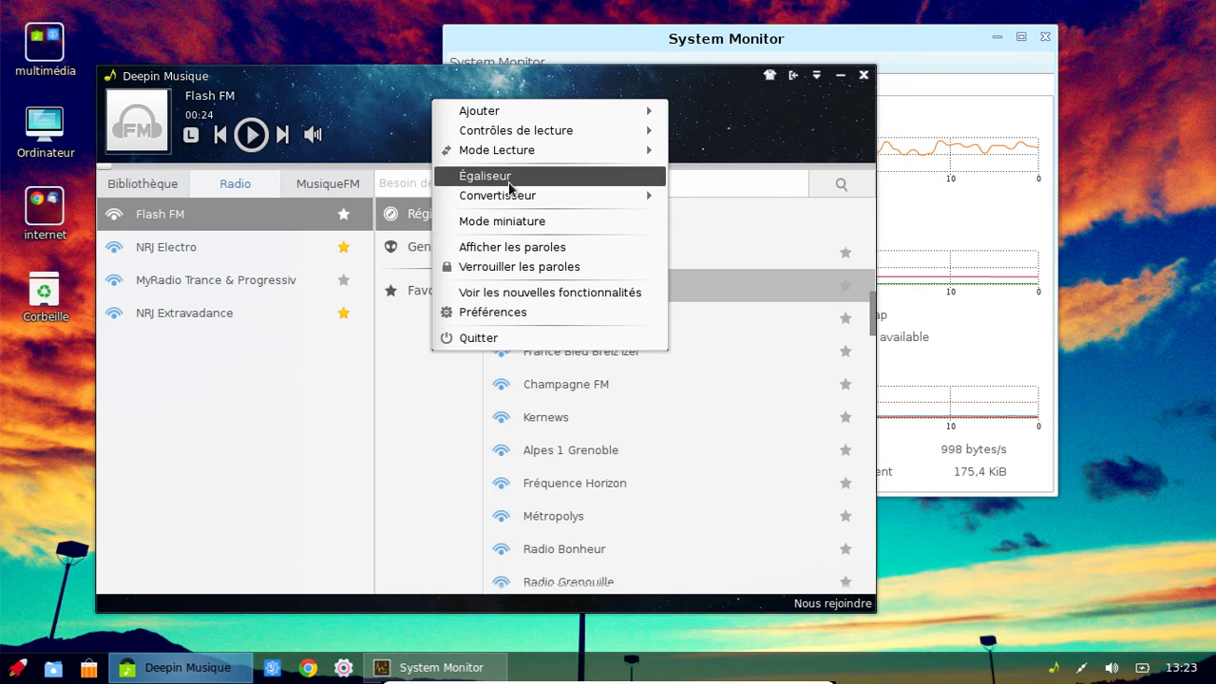
mouse_move(511, 159)
mouse_move(539, 138)
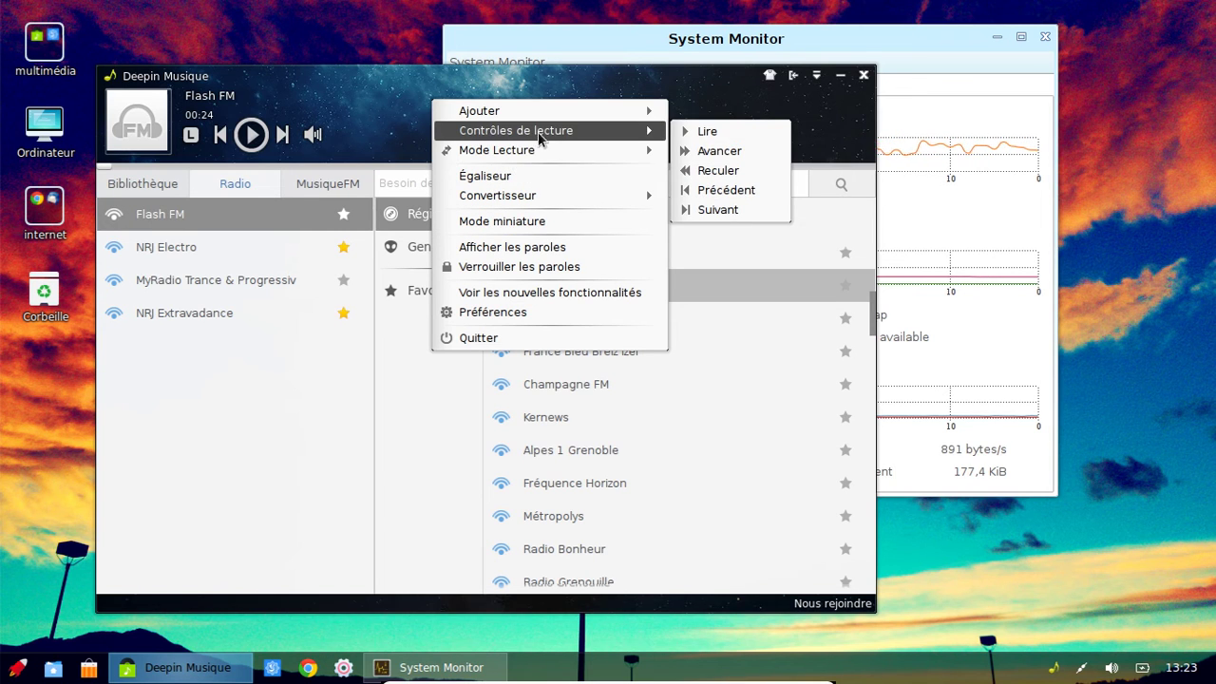
mouse_move(567, 118)
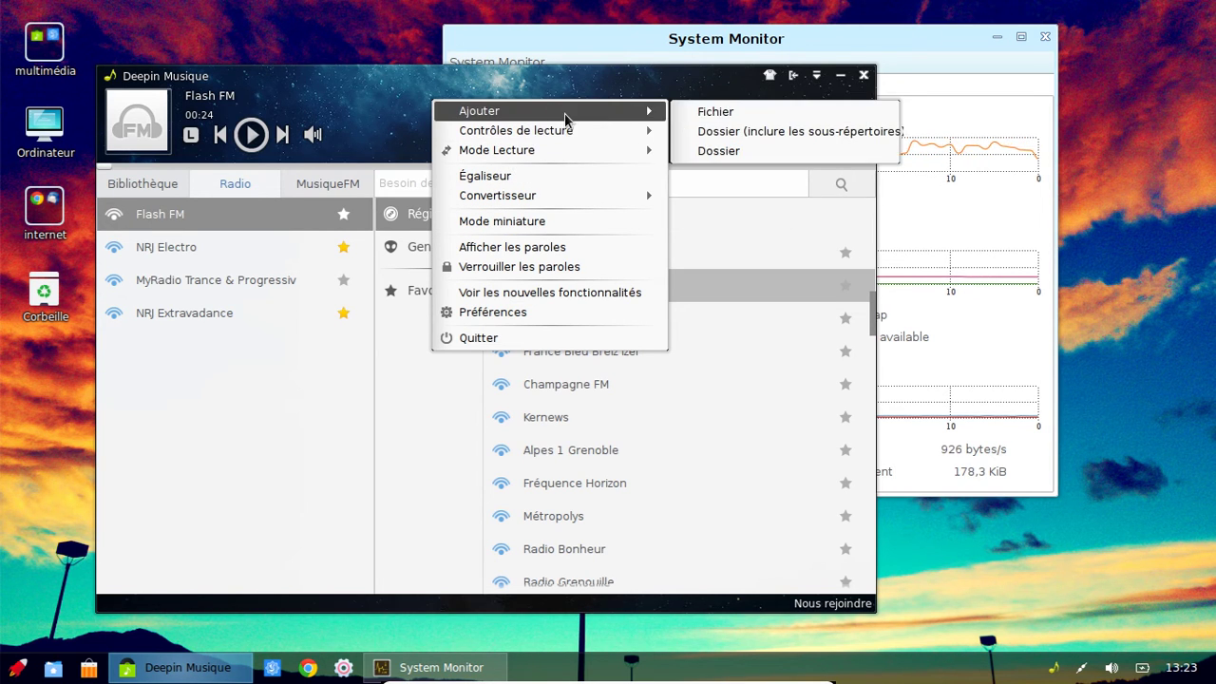
left_click(596, 221)
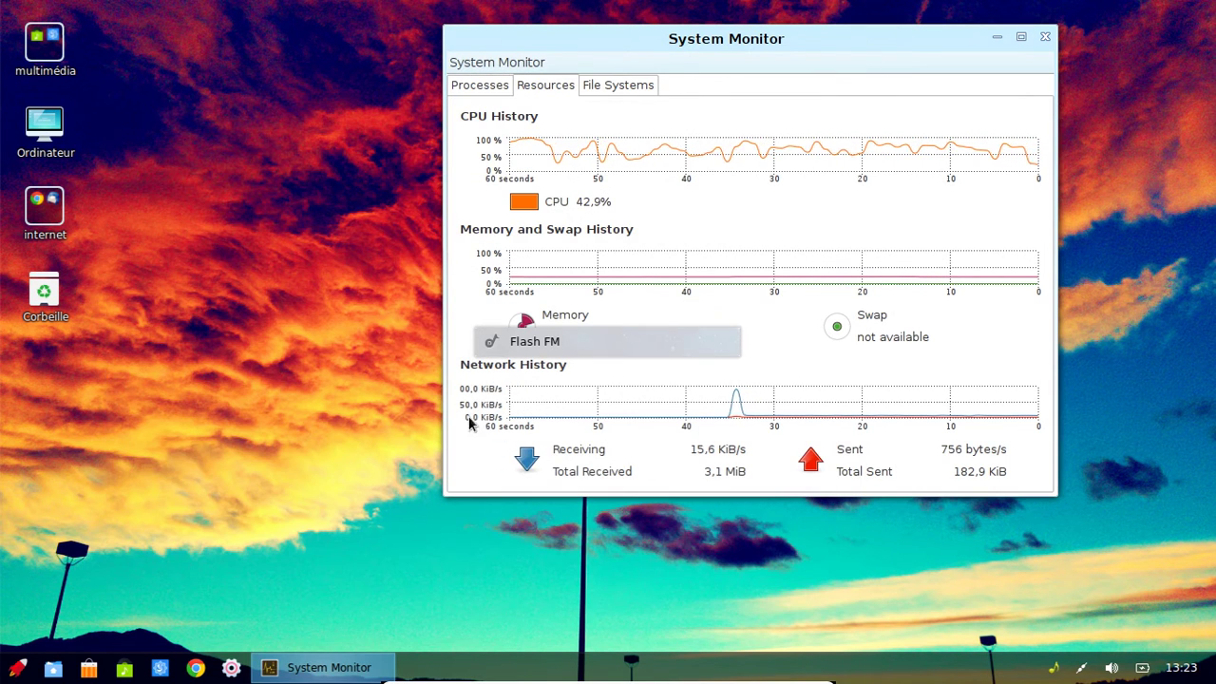
View Deepin Musique's Préférences while in miniature mode, close the dialog, and restore the full player window
right_click(1055, 670)
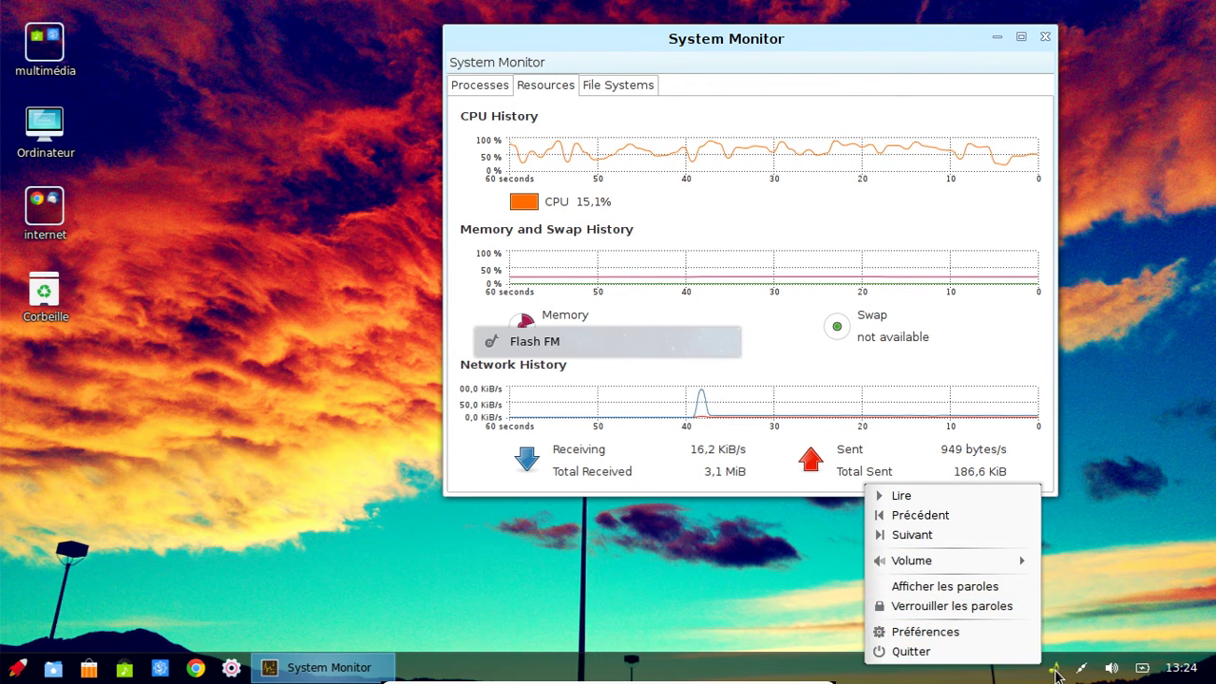
left_click(943, 633)
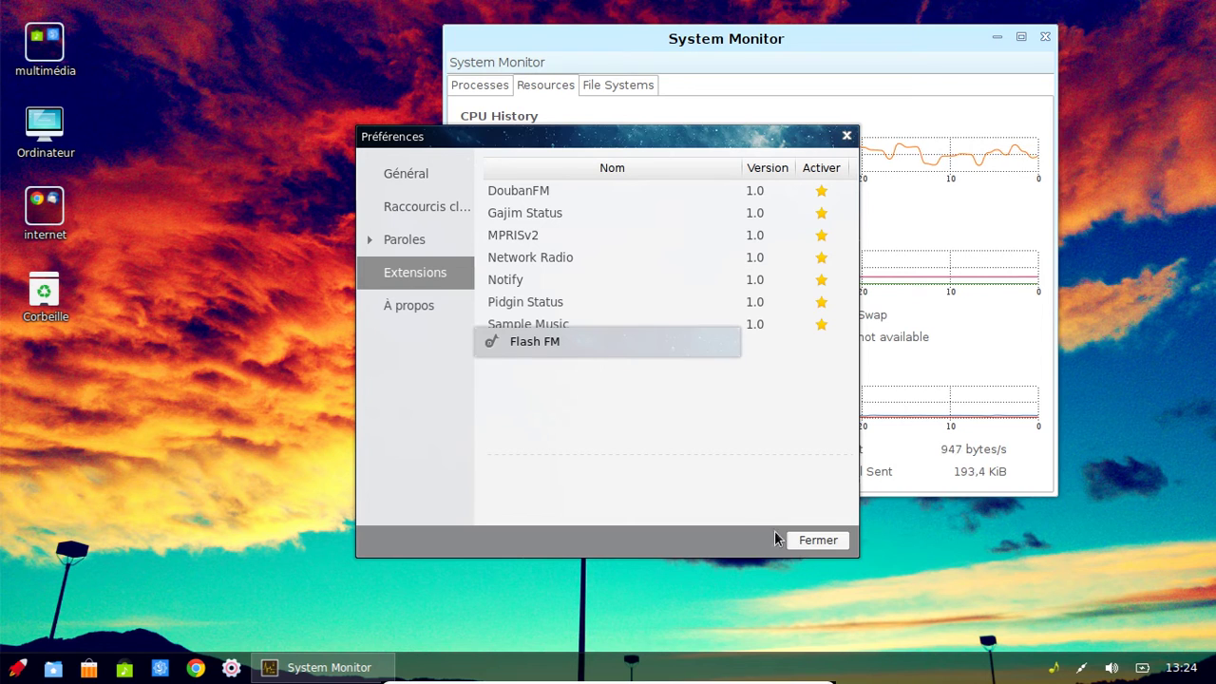
left_click(816, 539)
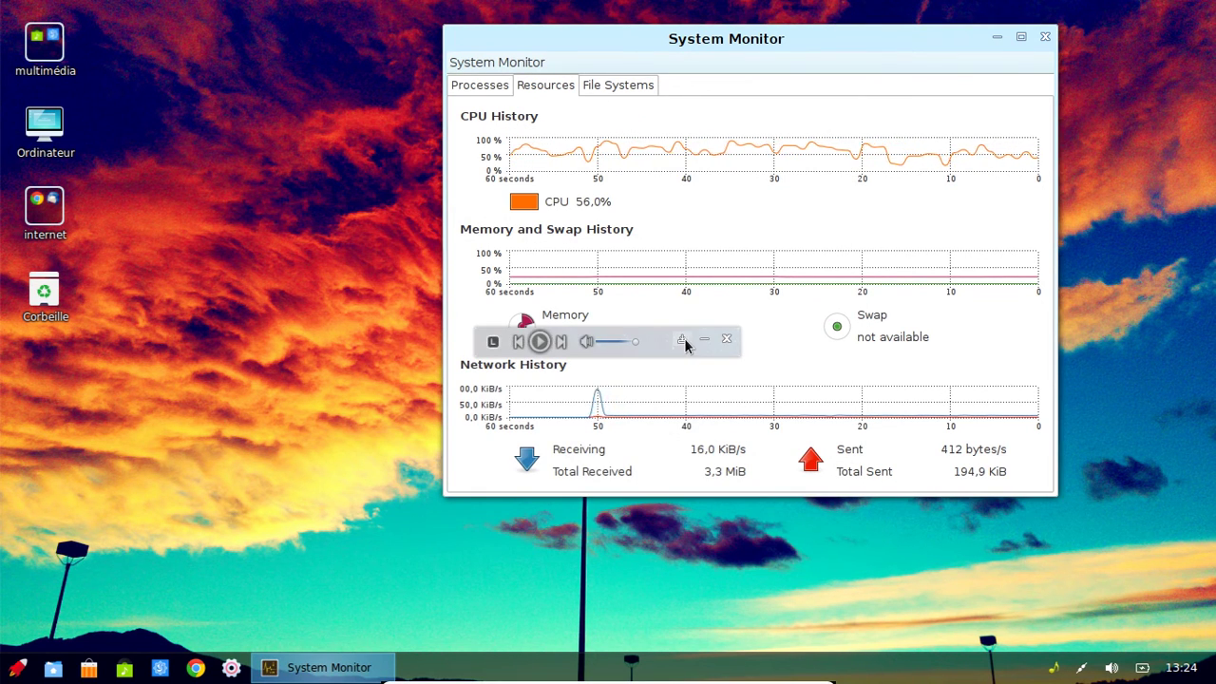
left_click(682, 339)
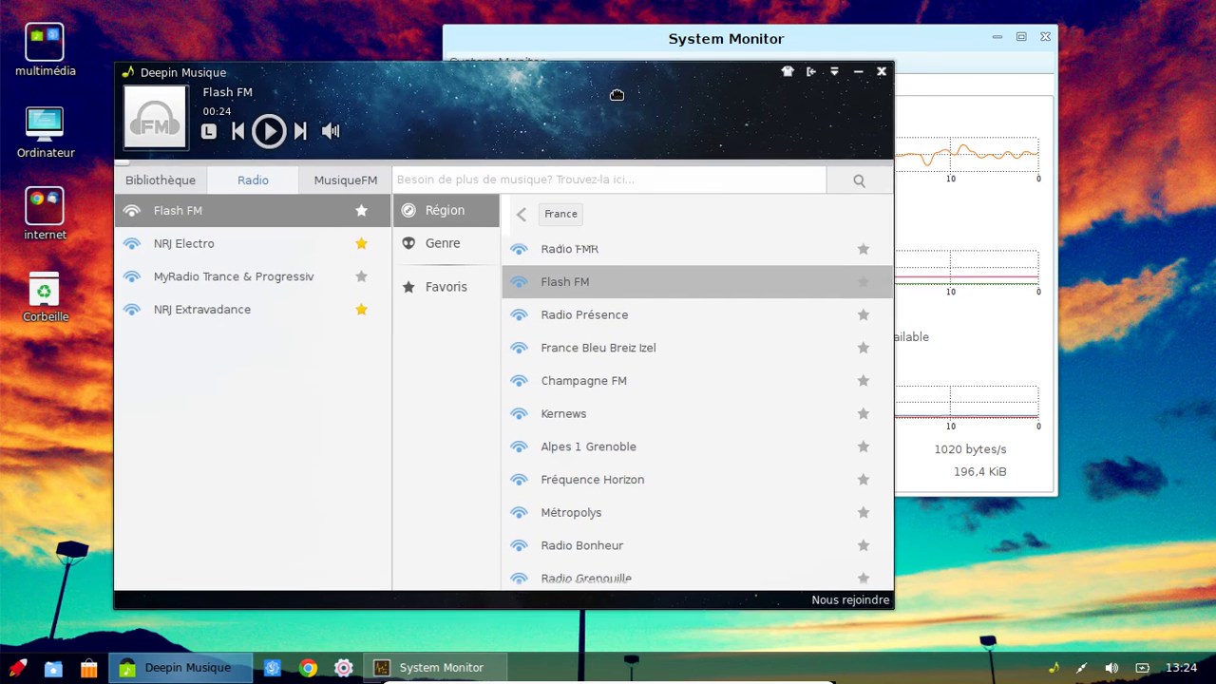
Collapse Deepin Musique to its narrow playlist view and expand it back to the full view, twice
left_click(857, 71)
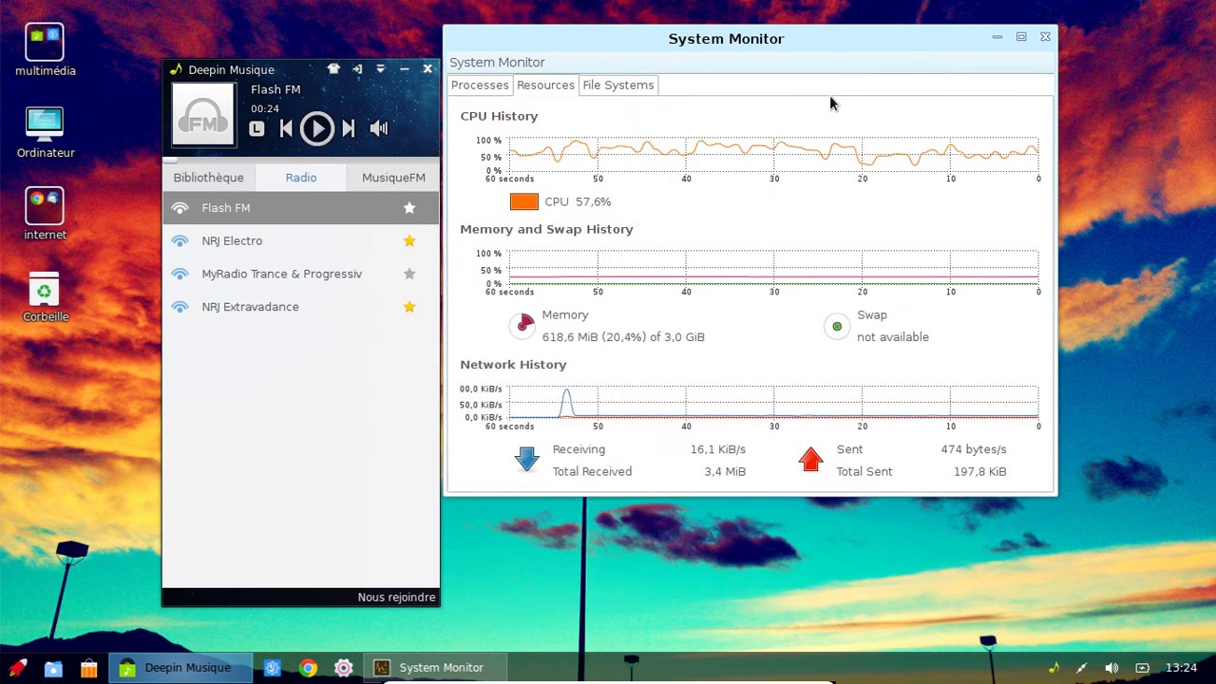
left_click(358, 70)
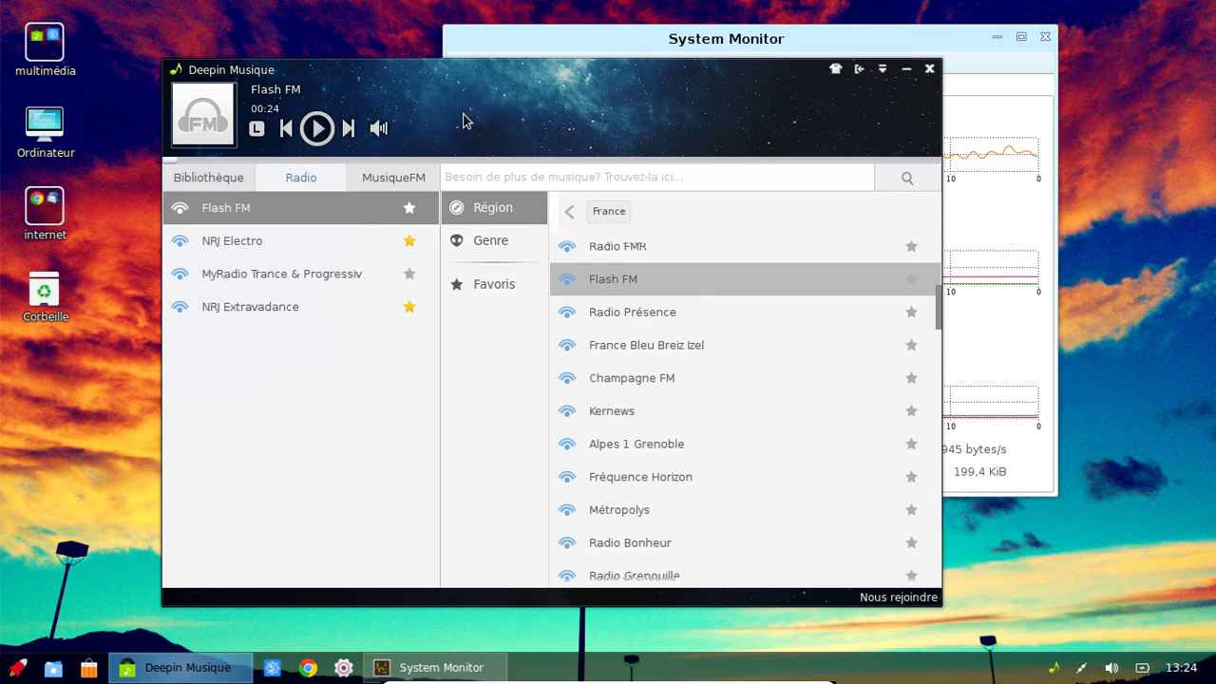
left_click(859, 70)
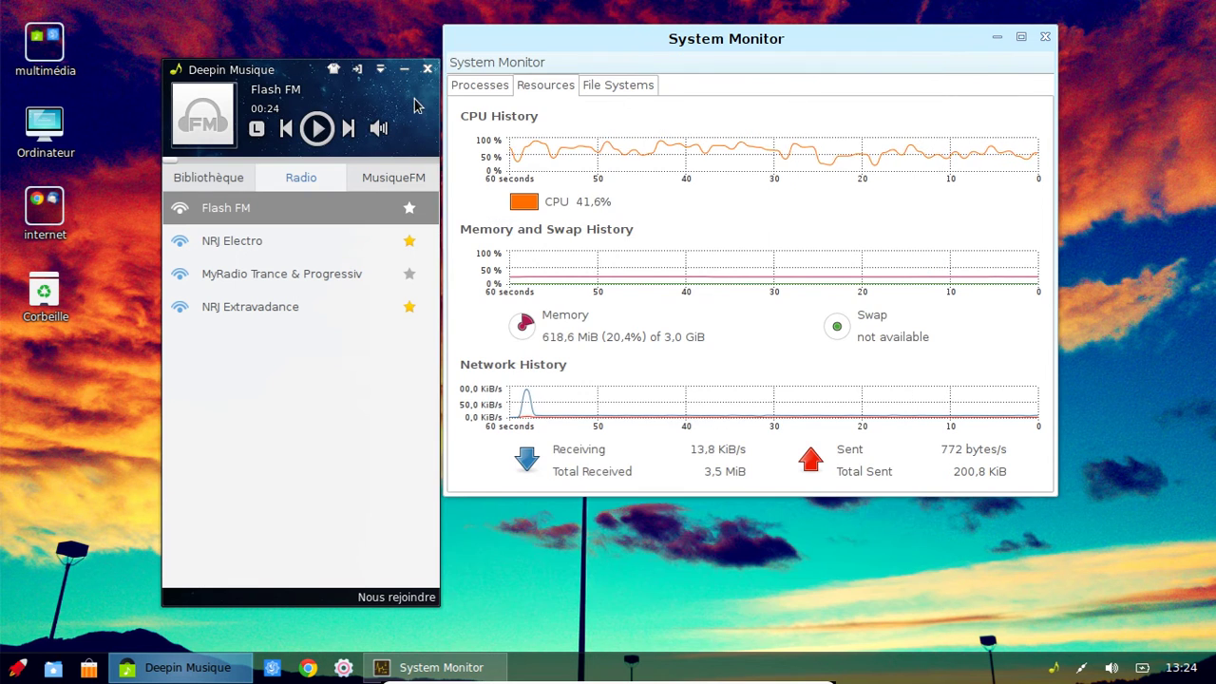
left_click(358, 70)
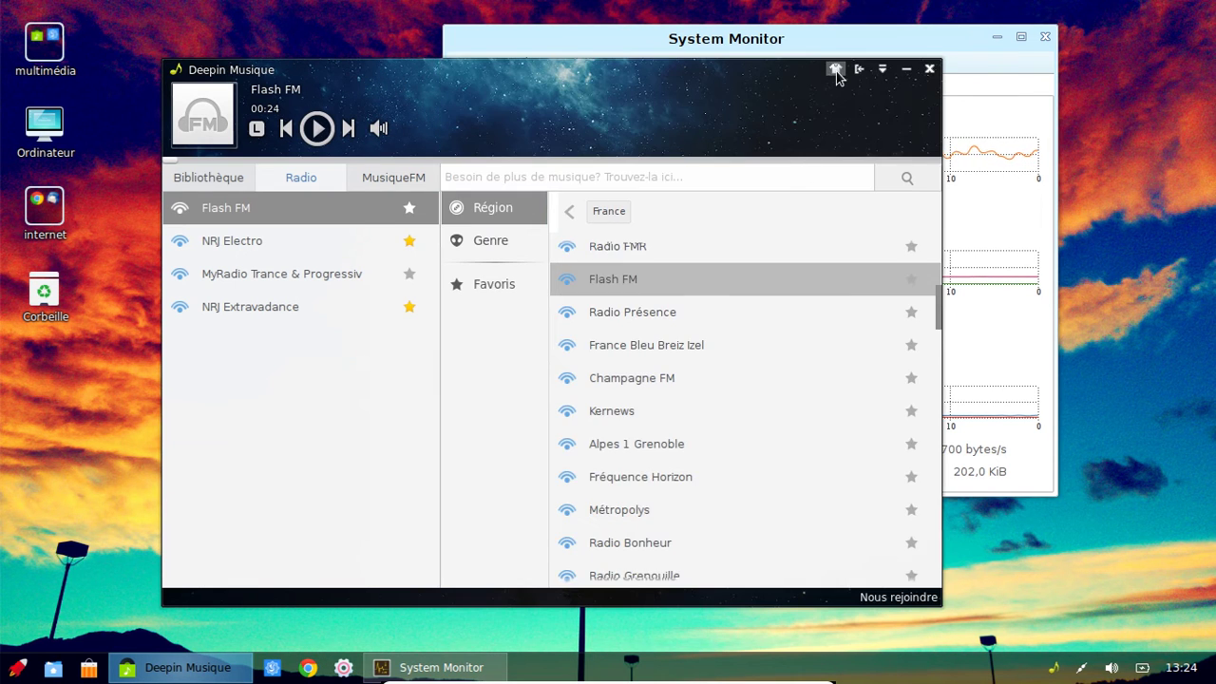
Apply the plain light grey theme to Deepin Musique and close the Thème dialog
scroll(648, 446, "down", 2)
scroll(647, 447, "up", 2)
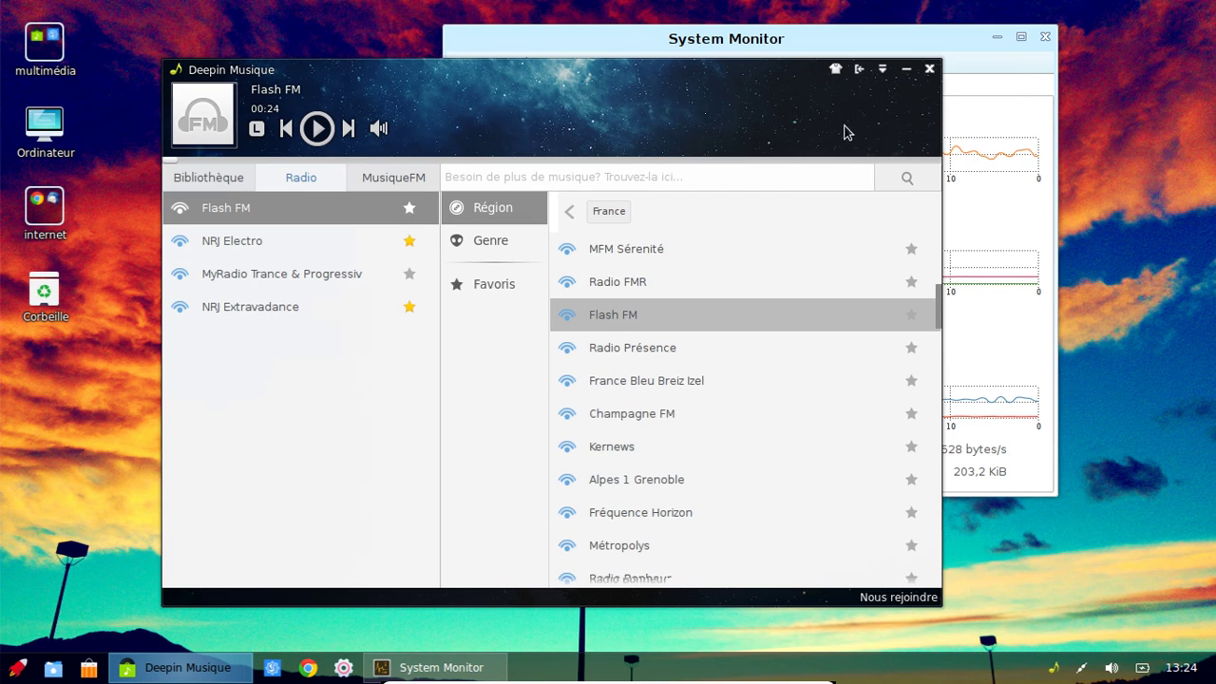
left_click(835, 68)
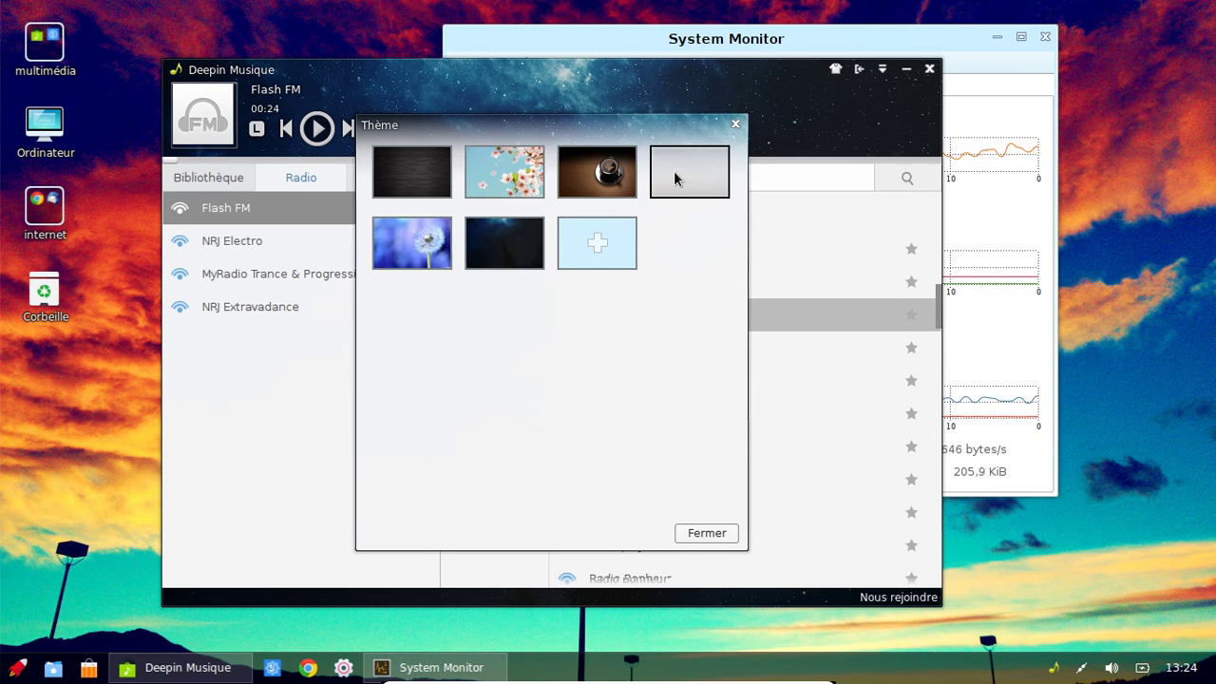
left_click(674, 178)
left_click(700, 533)
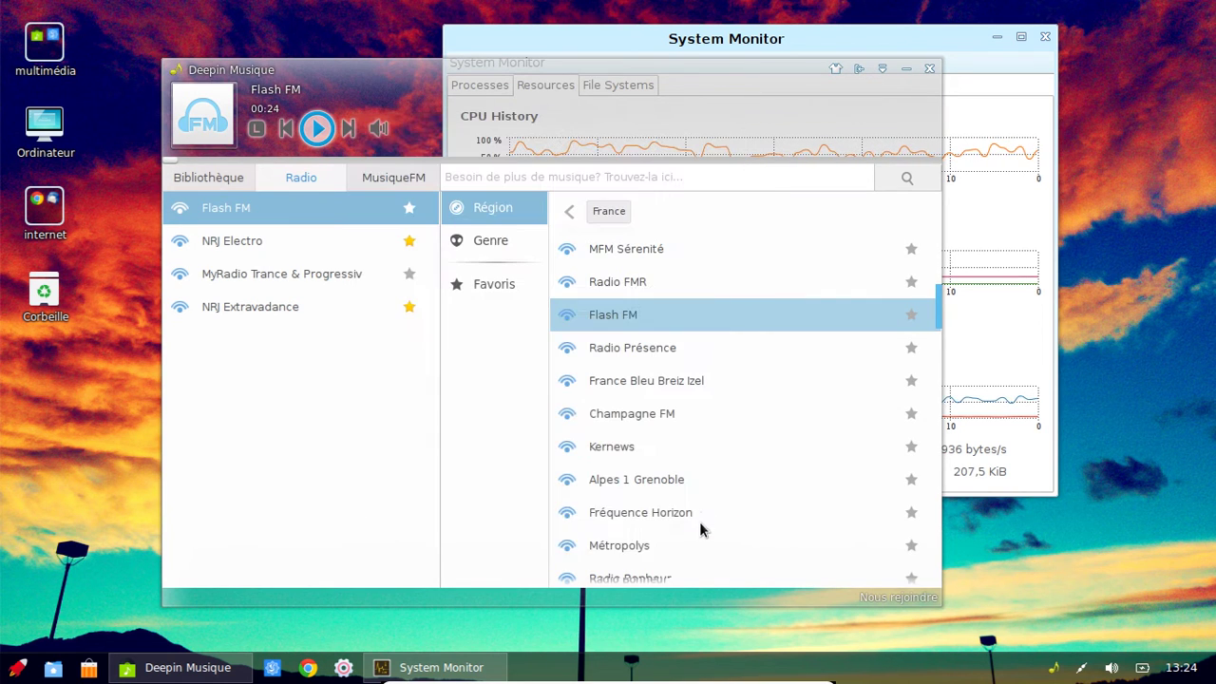
Minimize System Monitor, reposition the Deepin Musique window over the bare desktop, and close the player
left_click(996, 36)
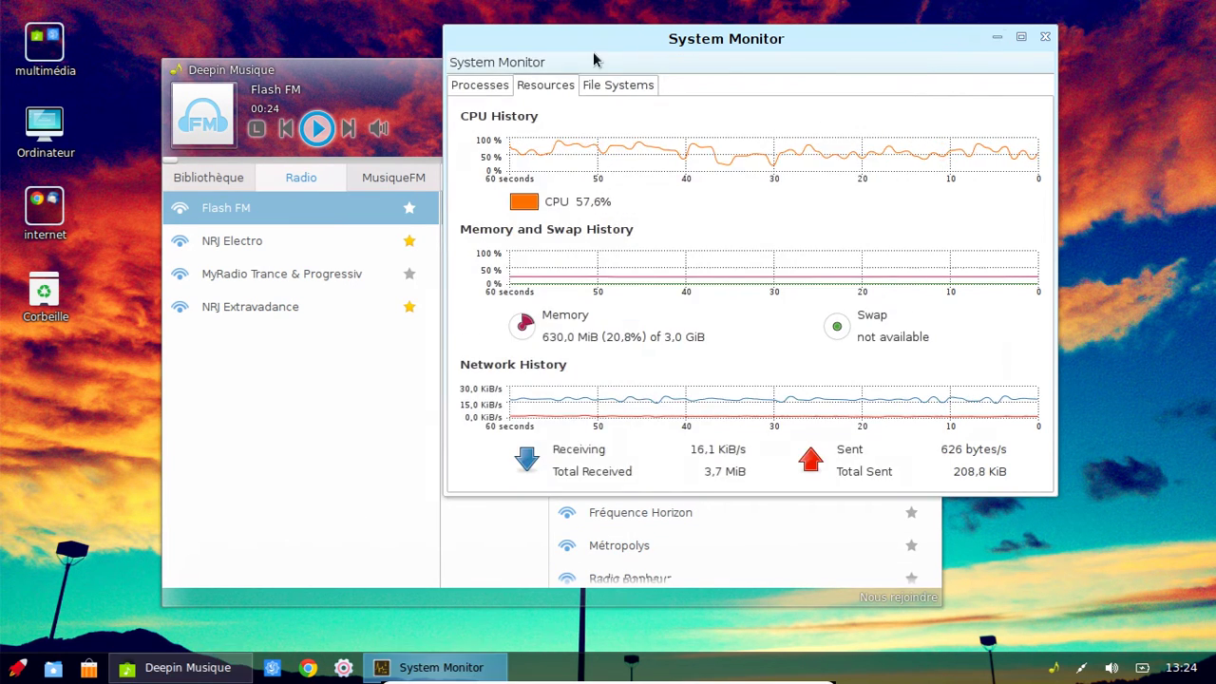
left_click_drag(572, 71, 622, 56)
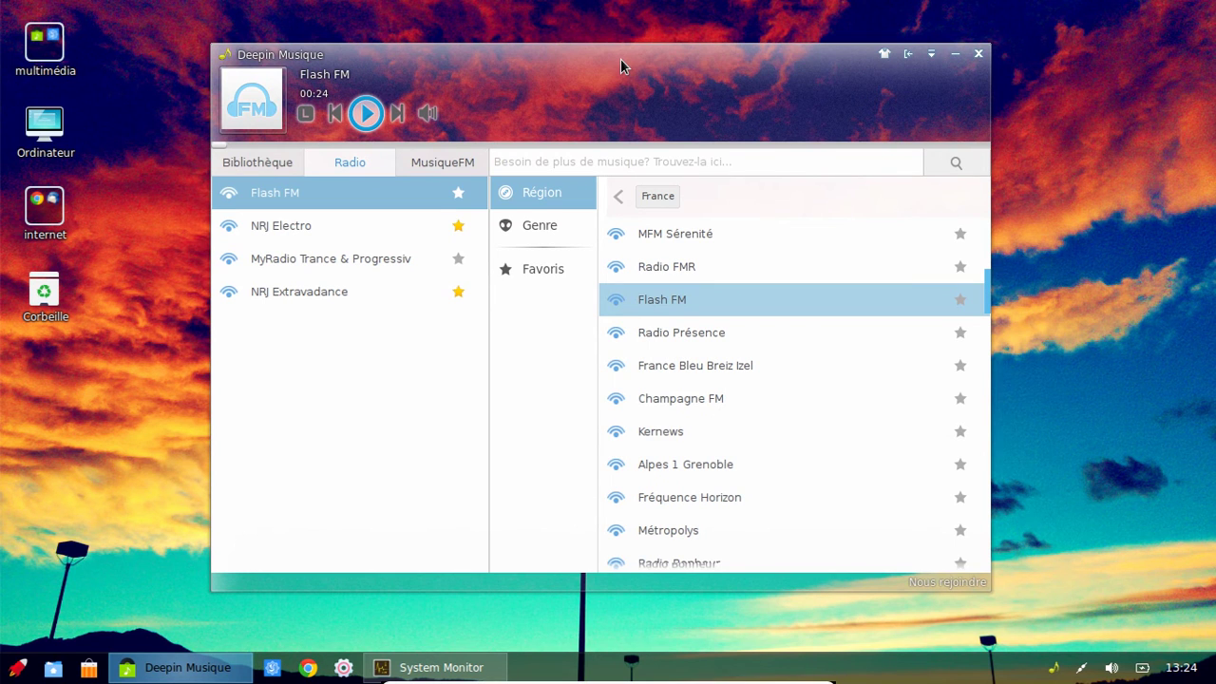
left_click(977, 54)
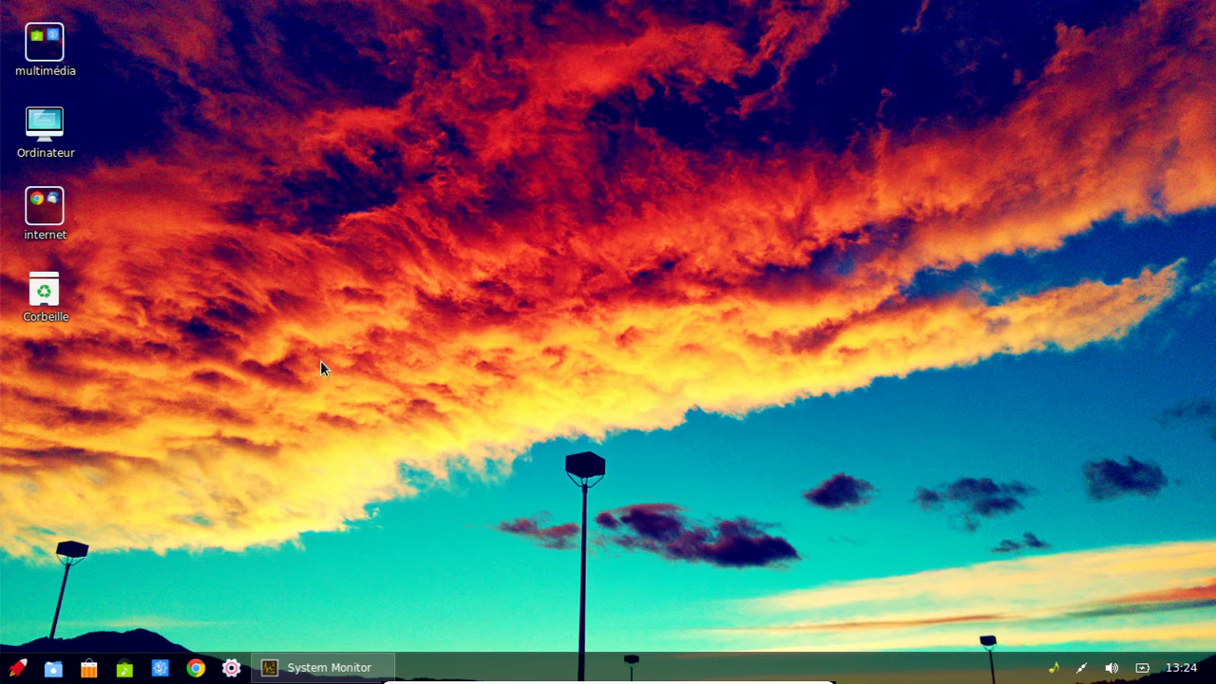
Open the home folder in the file manager, maximize its window, and view the window's management options
mouse_move(324, 676)
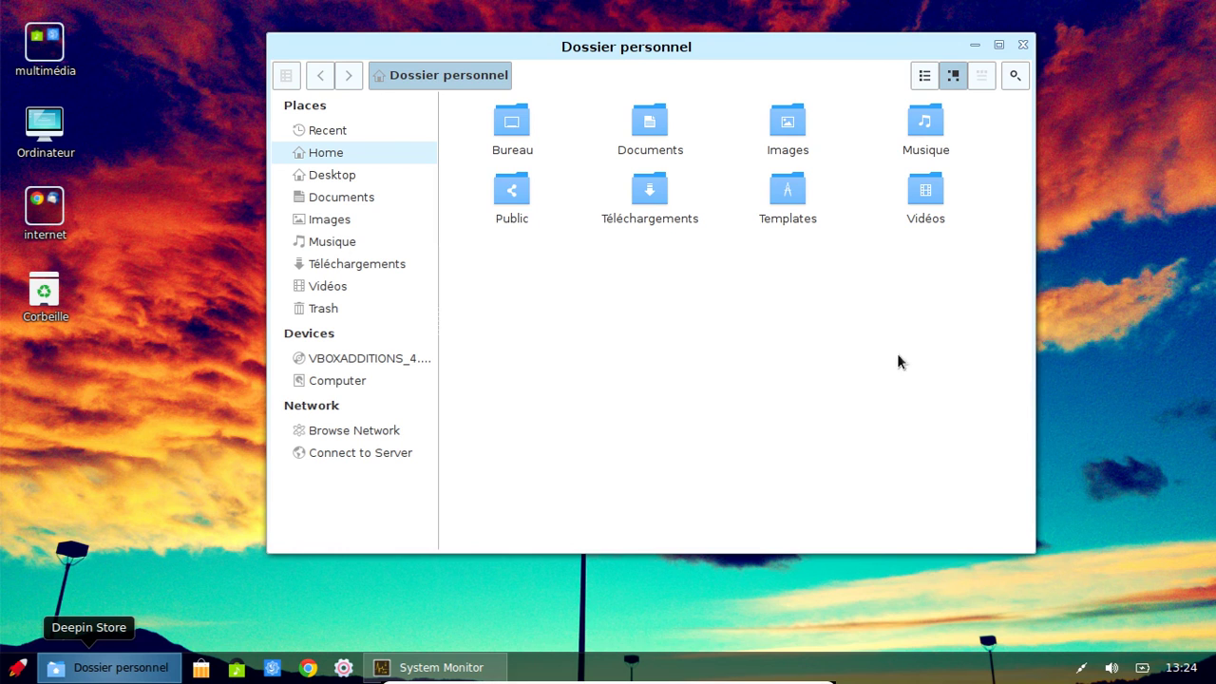
double_click(928, 45)
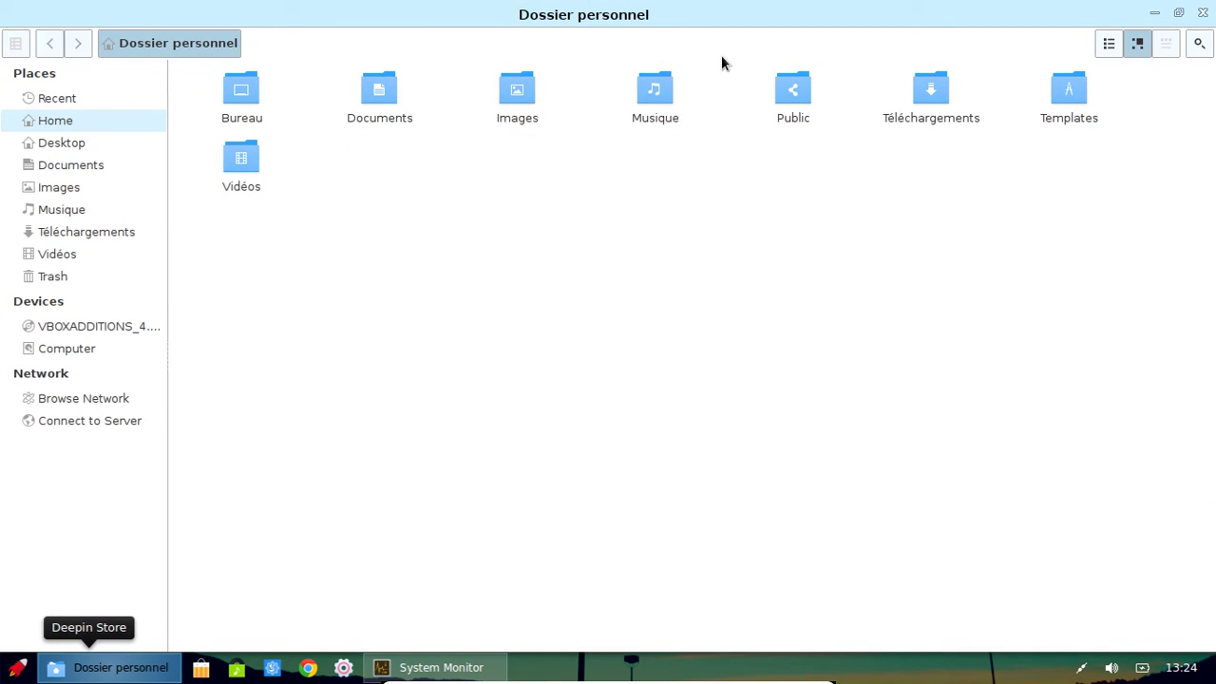
right_click(719, 20)
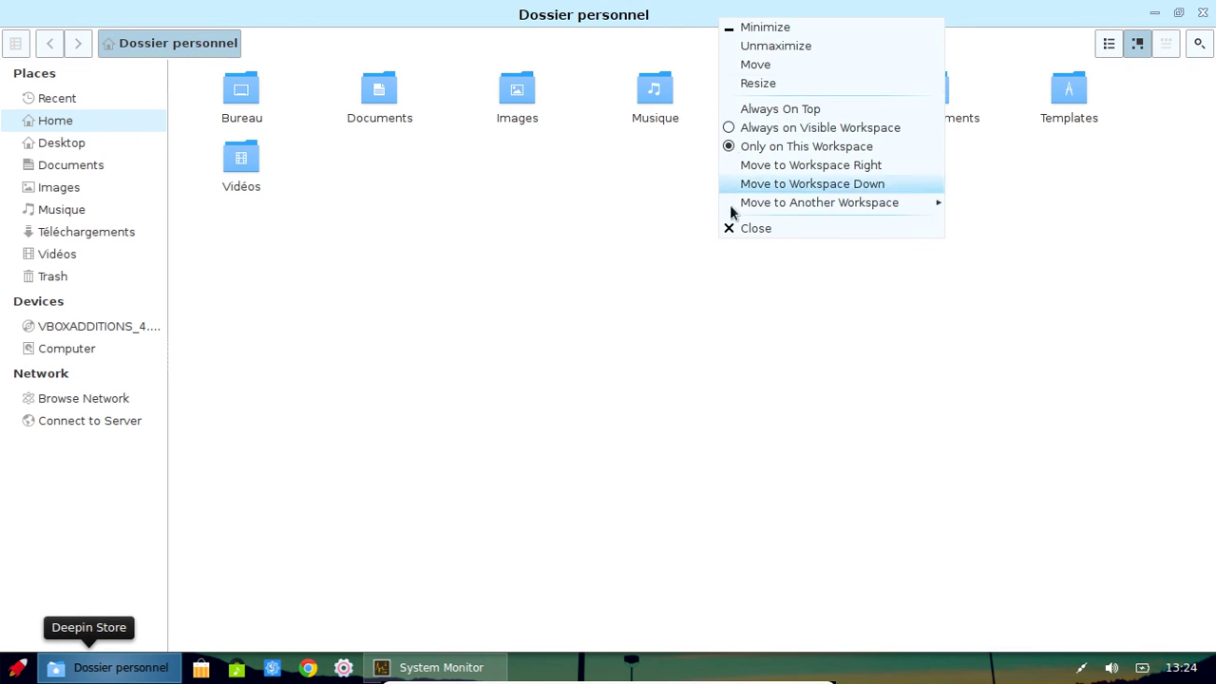
left_click(767, 343)
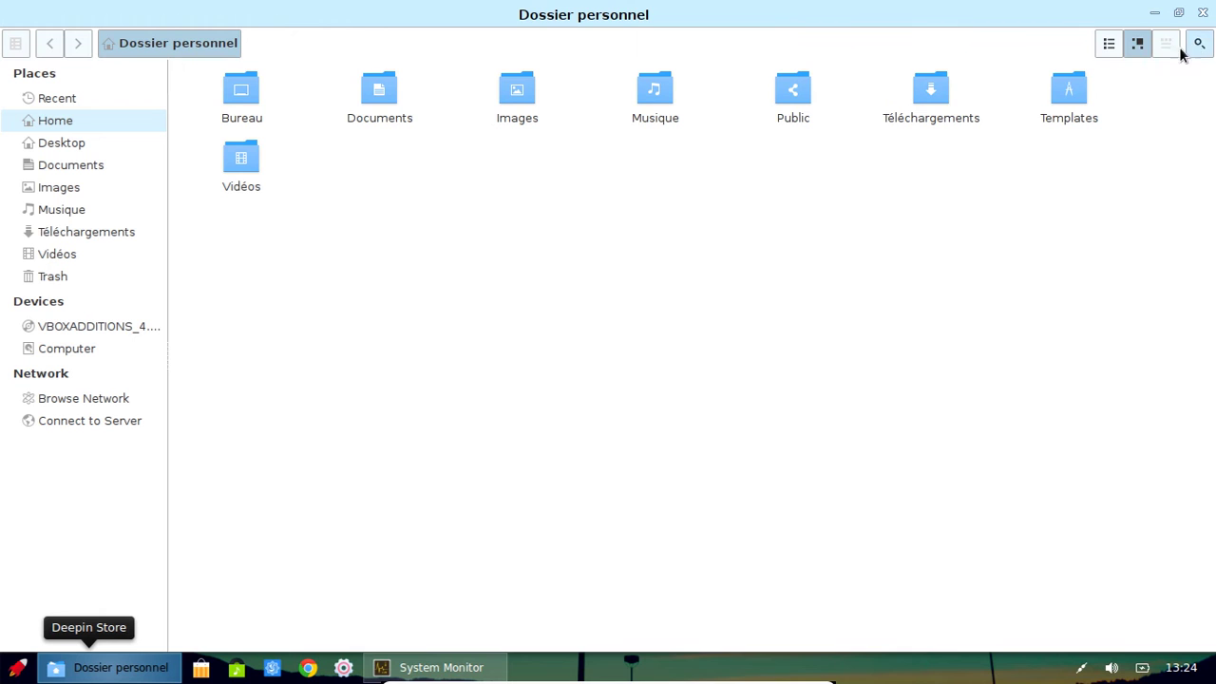
Check the home folder's general properties twice, closing the properties dialog each time
right_click(976, 372)
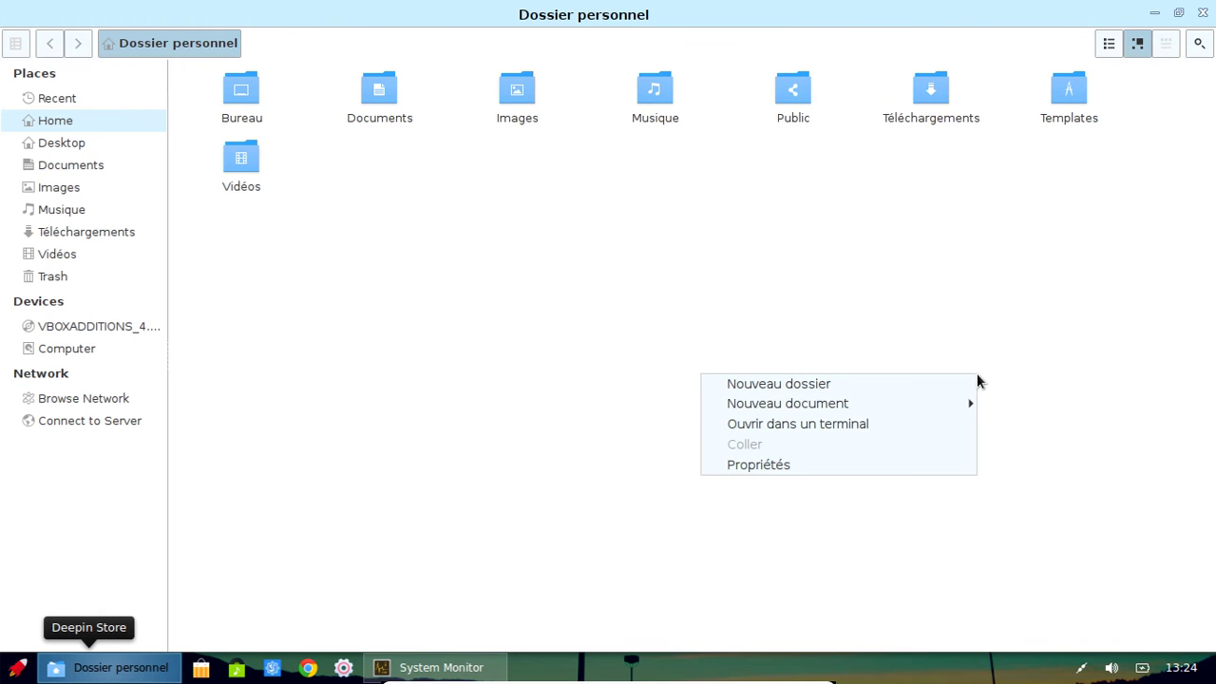
left_click(805, 461)
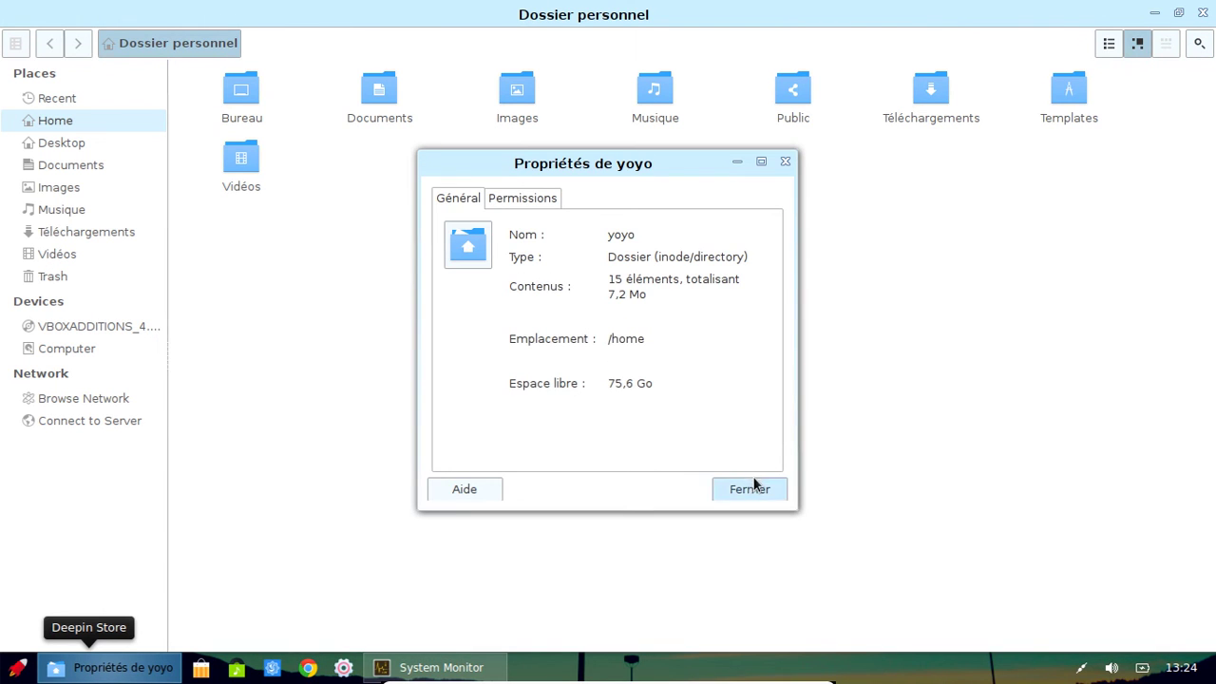
left_click(15, 42)
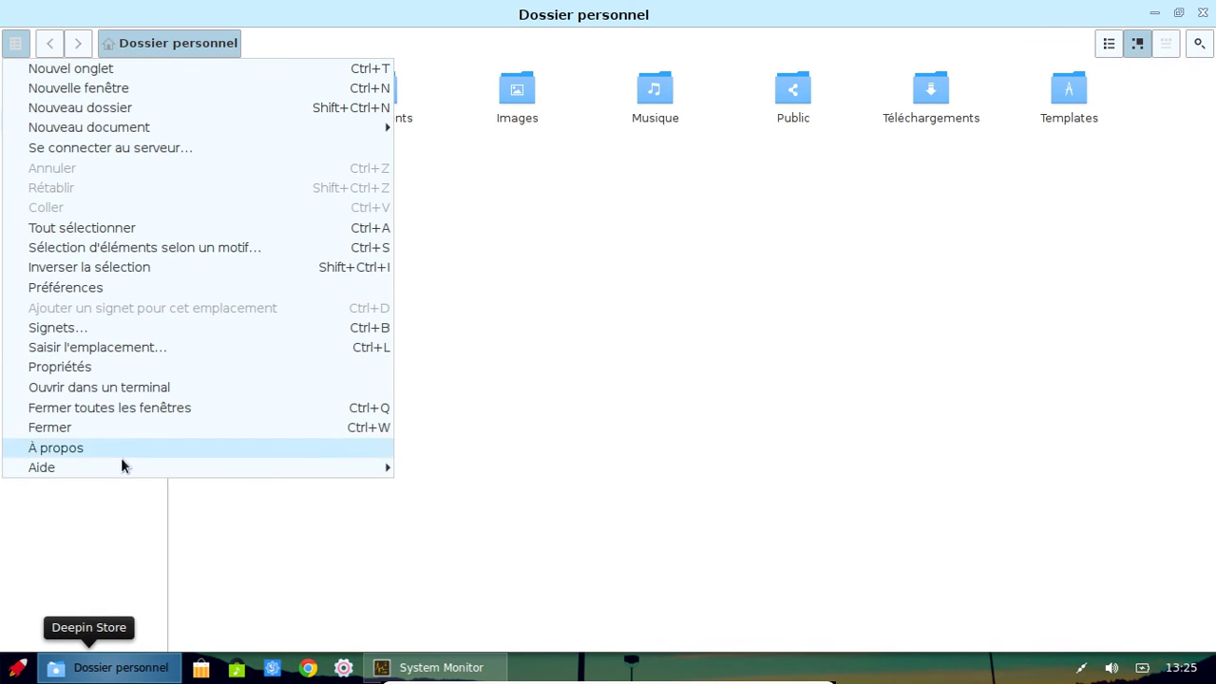
left_click(116, 365)
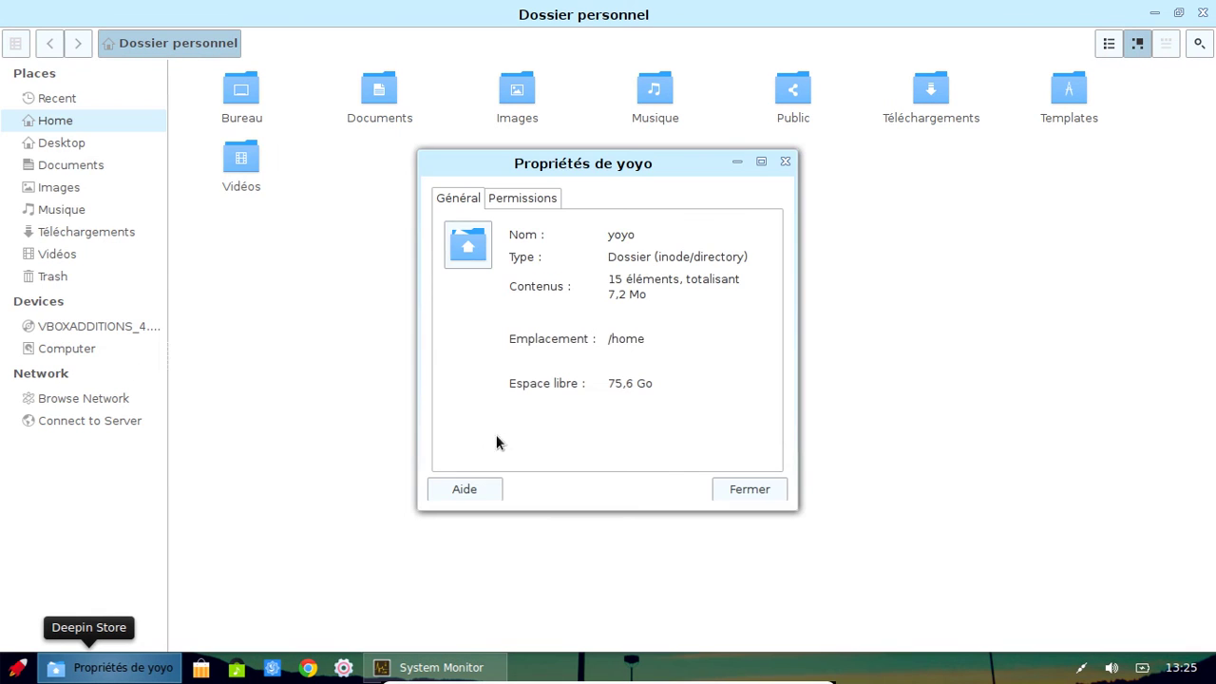
left_click(716, 489)
Review the display, list column, preview and view settings in the file manager's preferences, and close the dialog
left_click(19, 44)
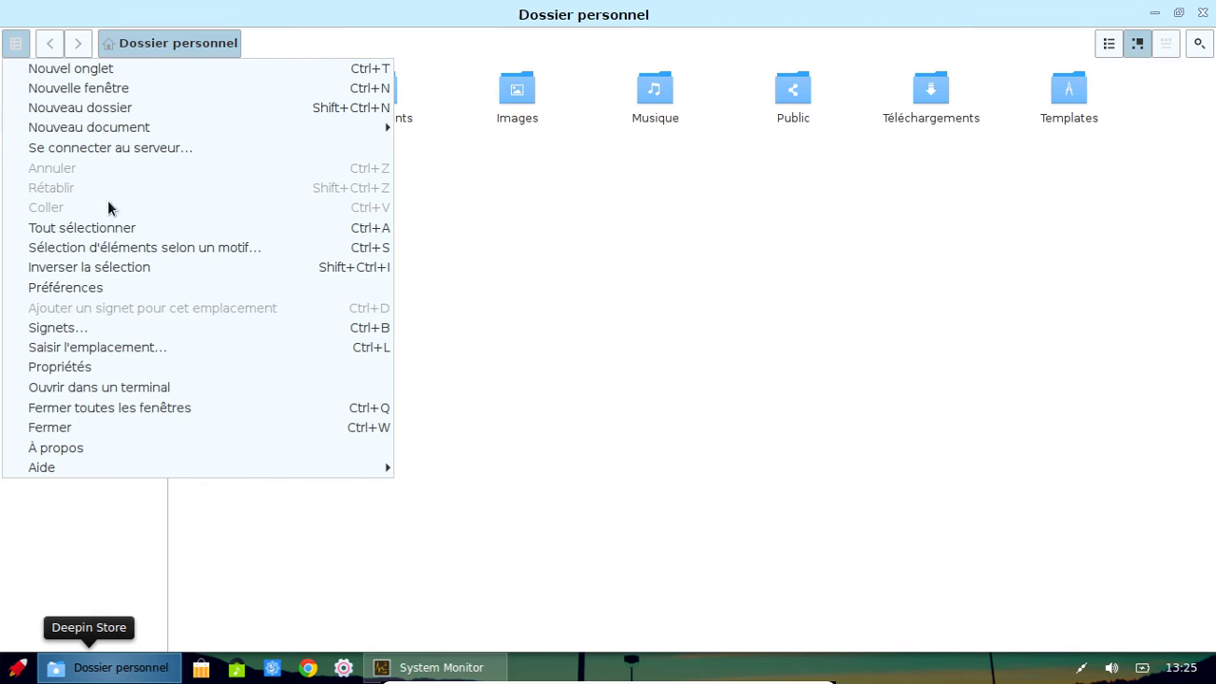
left_click(94, 289)
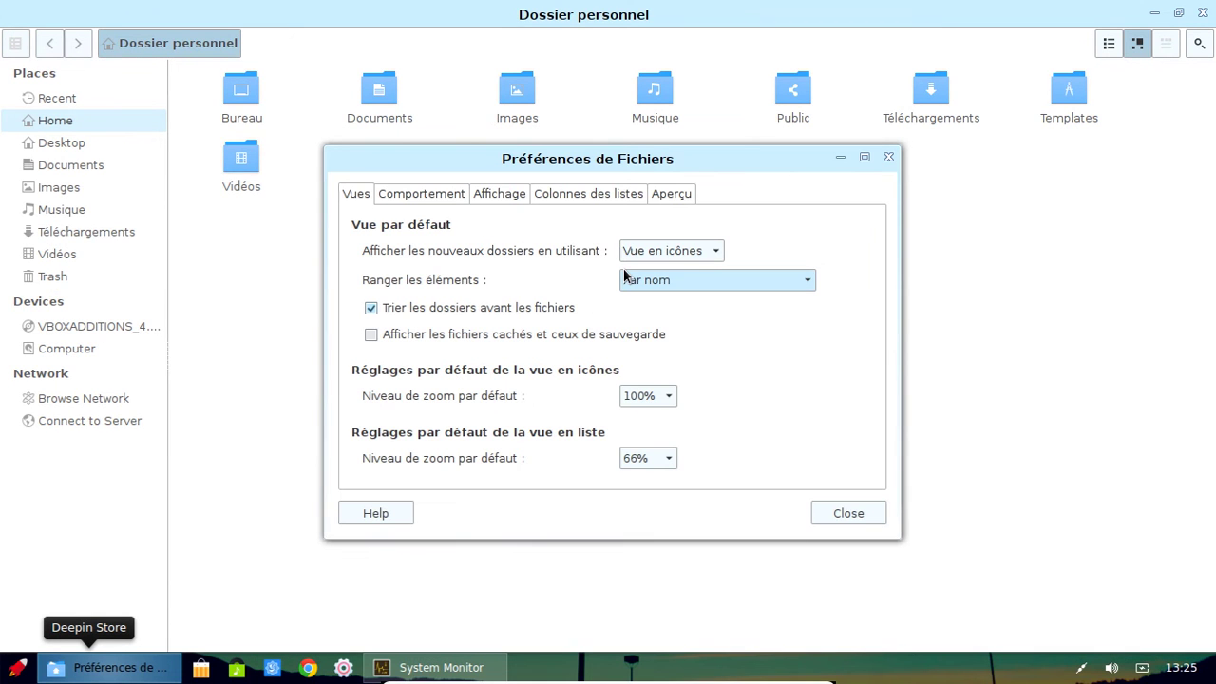
left_click(516, 200)
left_click(612, 194)
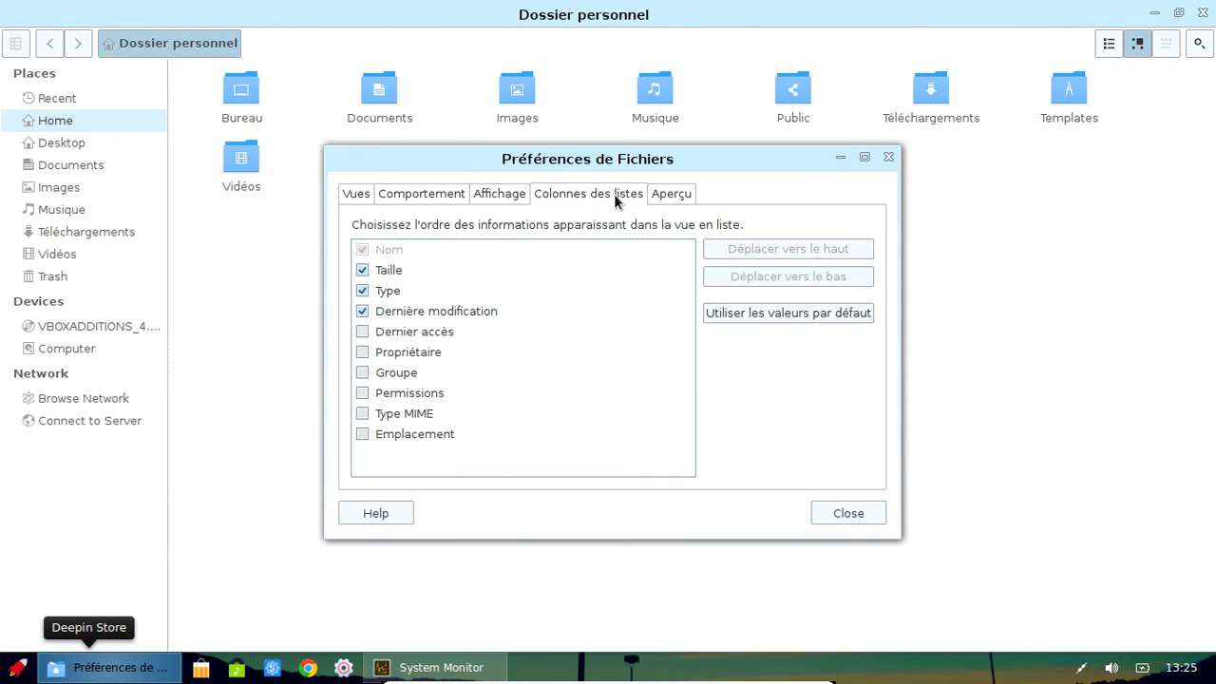
left_click(666, 194)
left_click(348, 195)
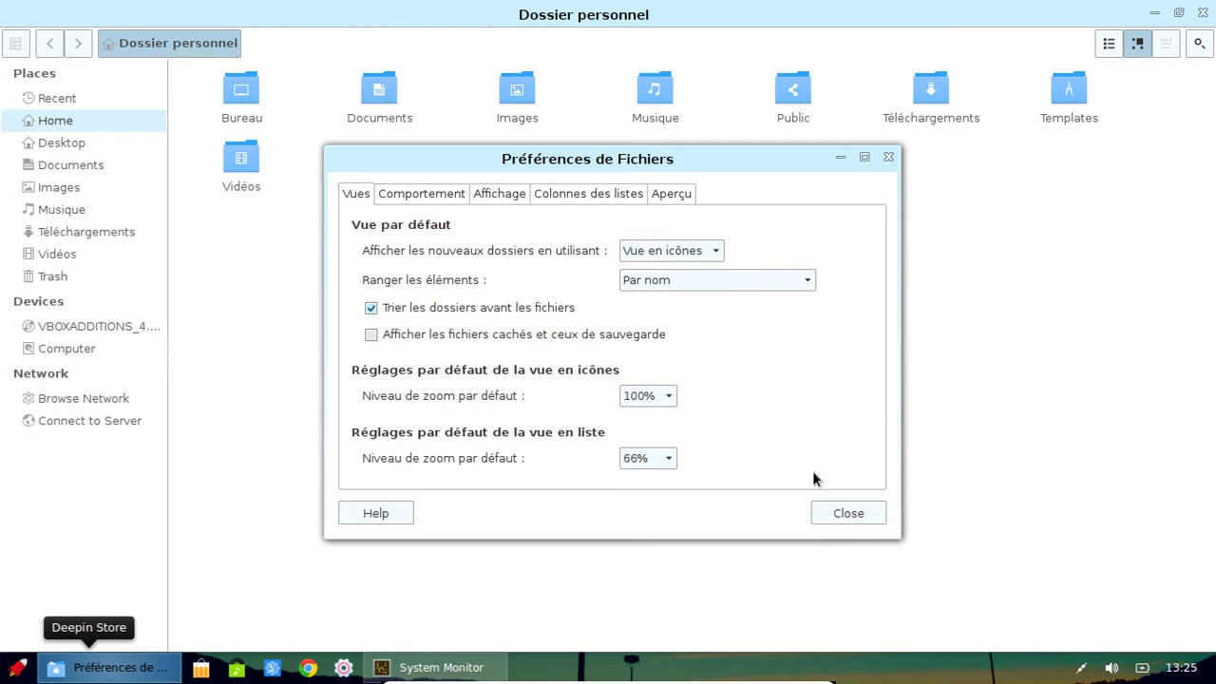
left_click(827, 514)
Open a second tab for the home folder and close it again
key("F3")
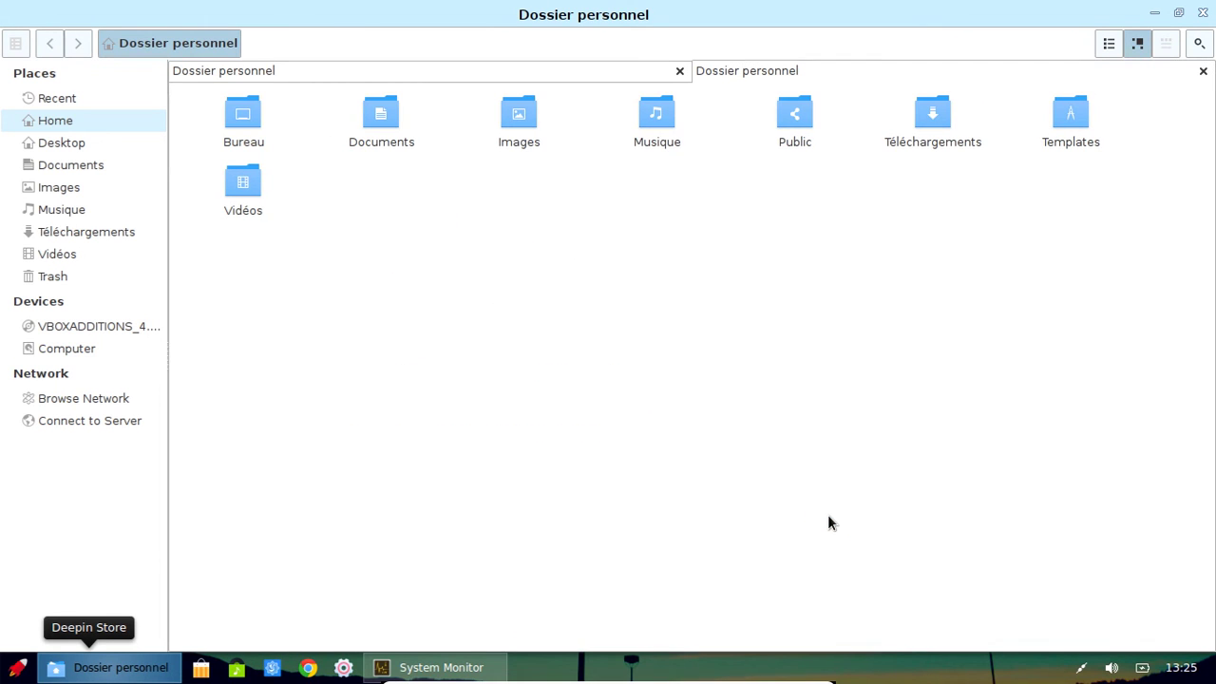
left_click(1202, 72)
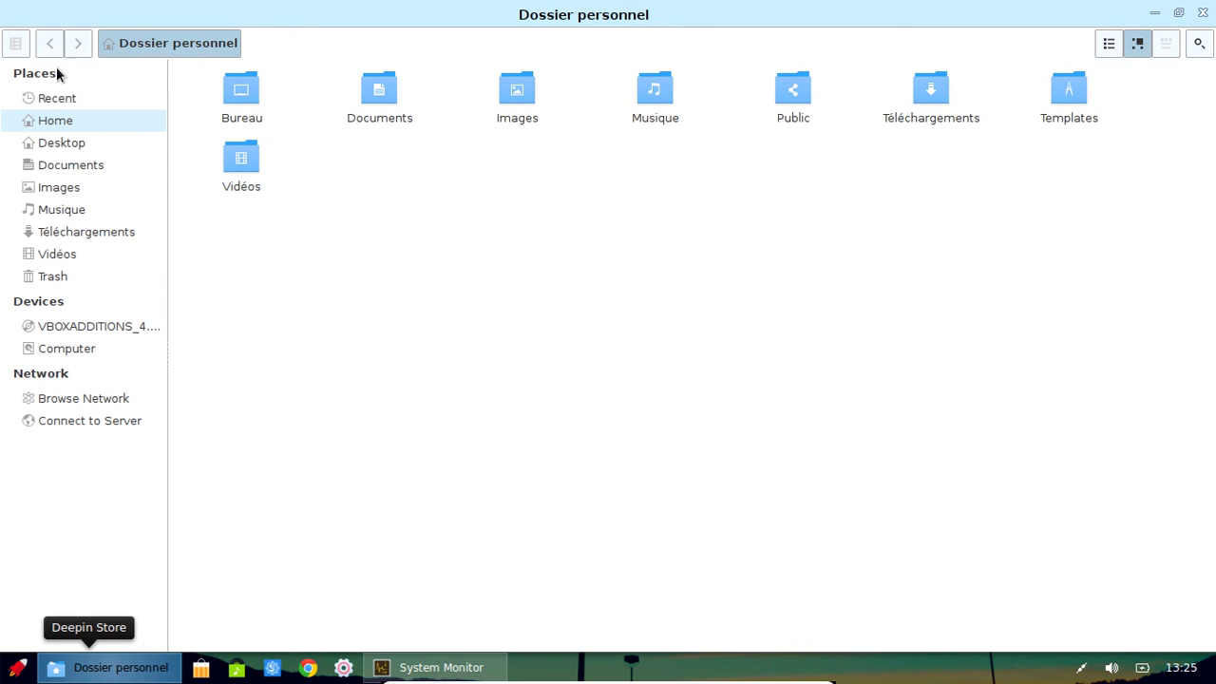
View the about information and credits of Fichiers, and close the dialog
left_click(19, 43)
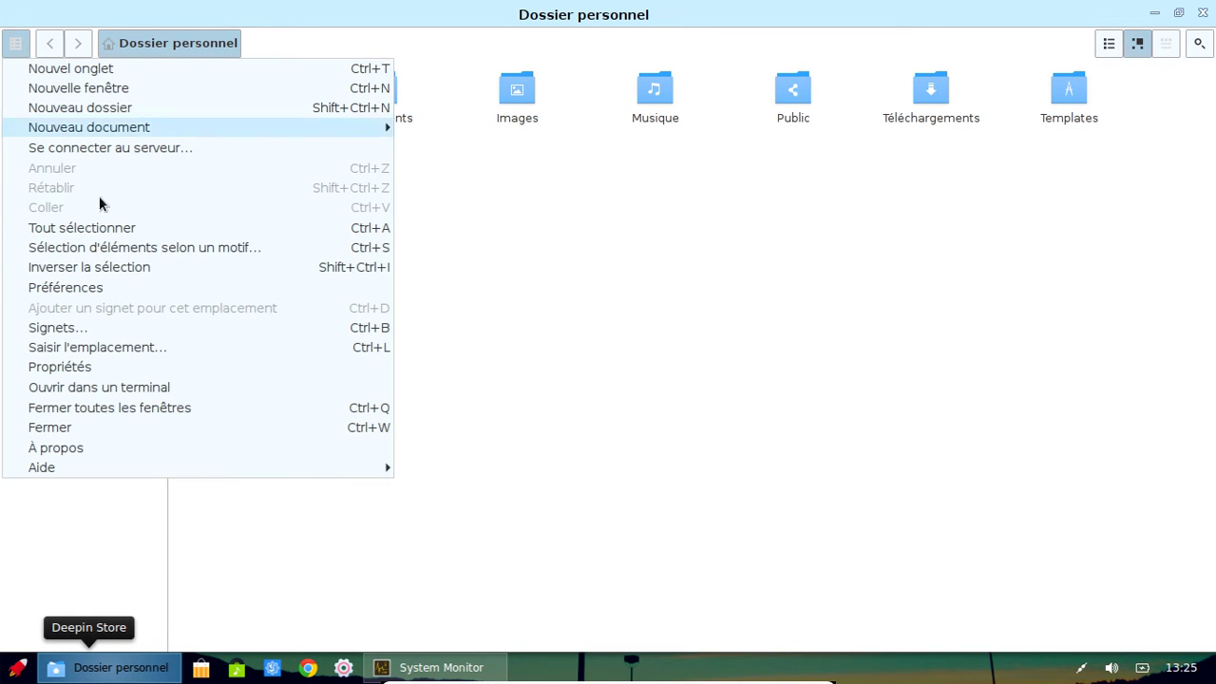
left_click(230, 448)
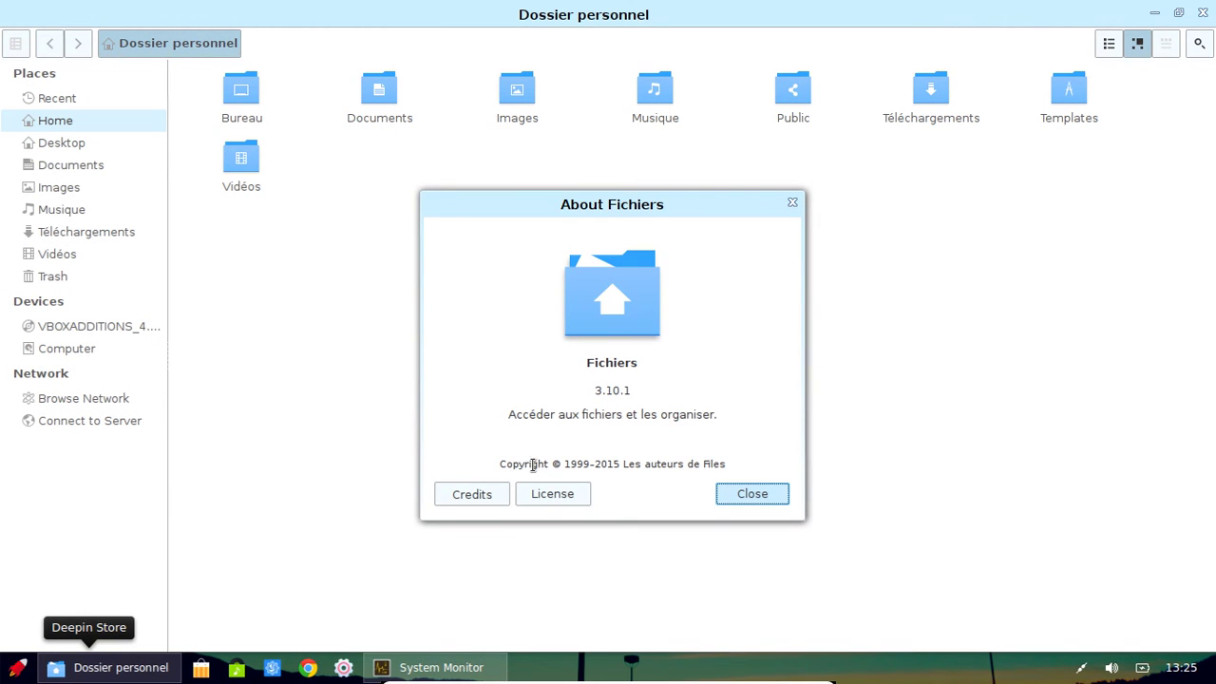
left_click(464, 498)
scroll(767, 436, "down", 5)
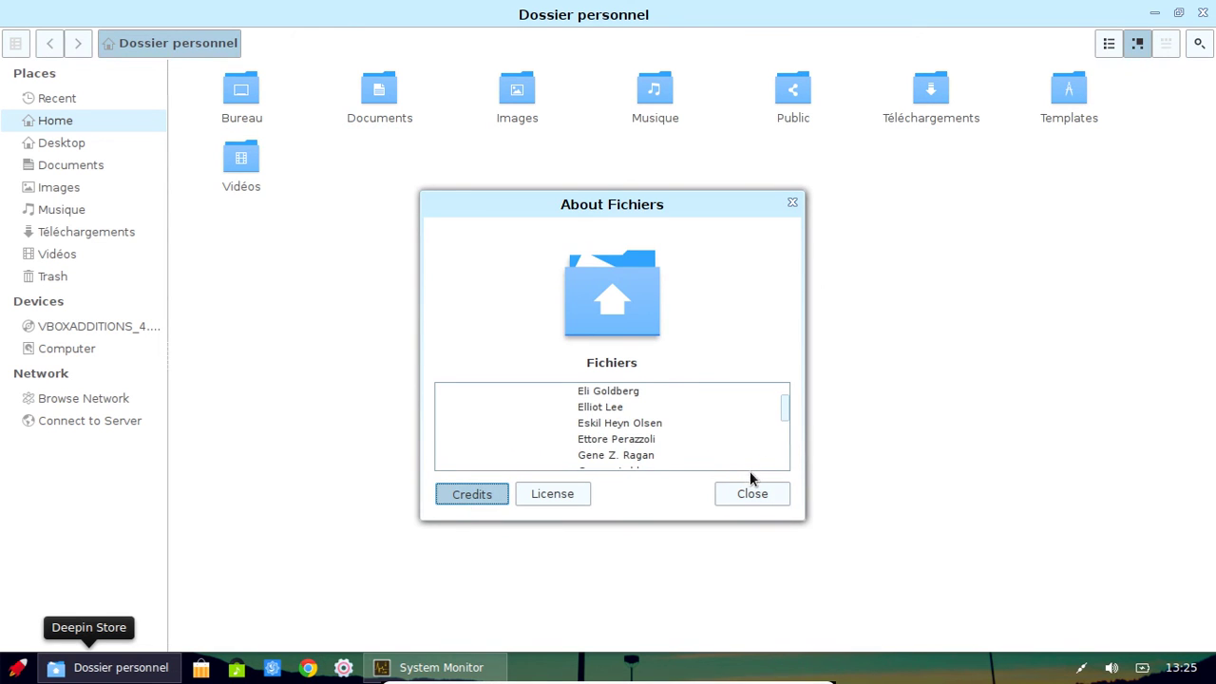
left_click(749, 498)
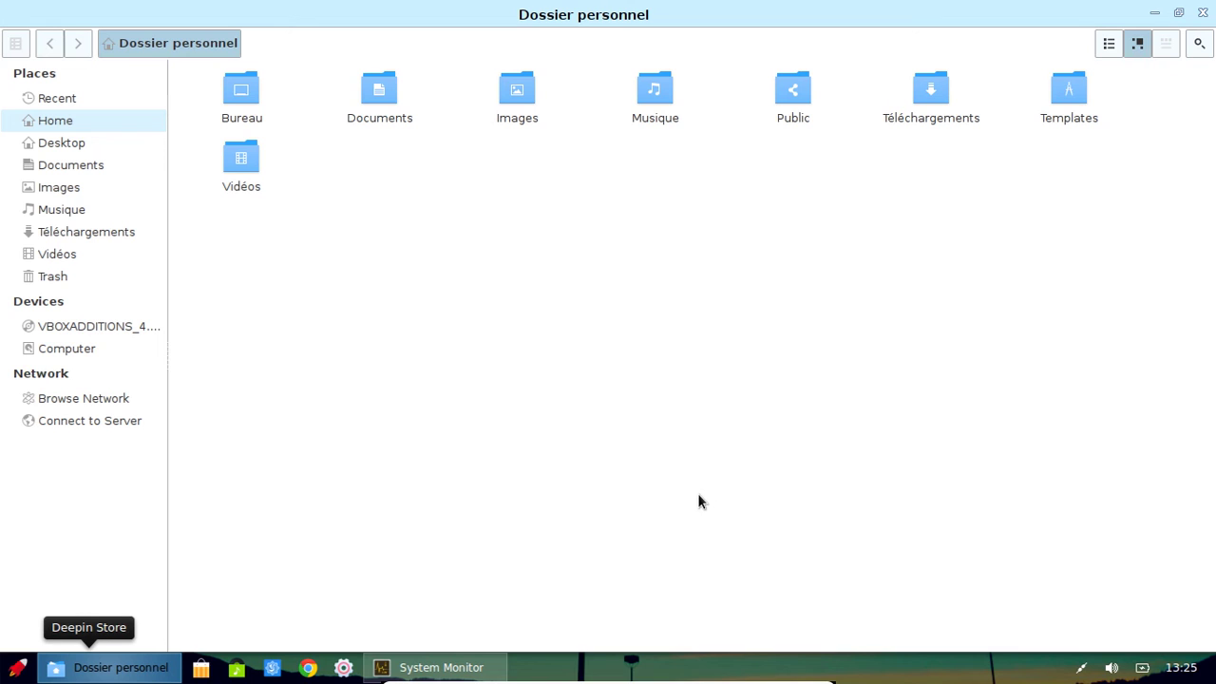
Eject the VBOXADDITIONS disc from the file manager's devices and close the file manager
right_click(73, 325)
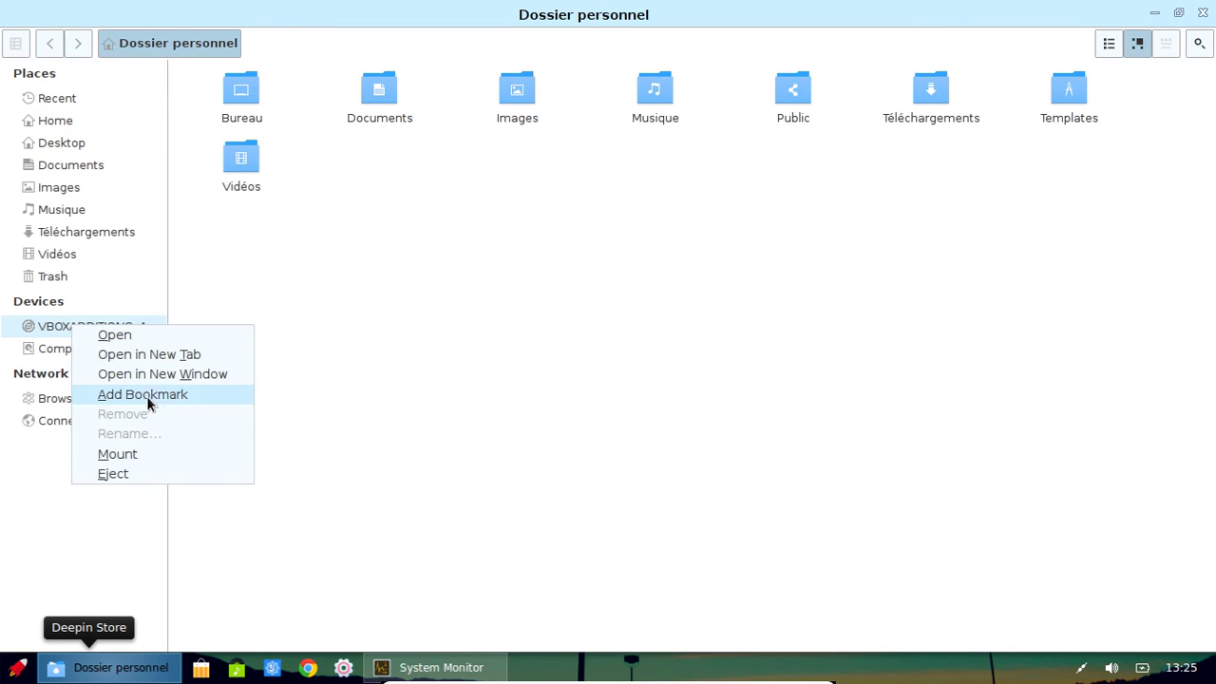
left_click(148, 471)
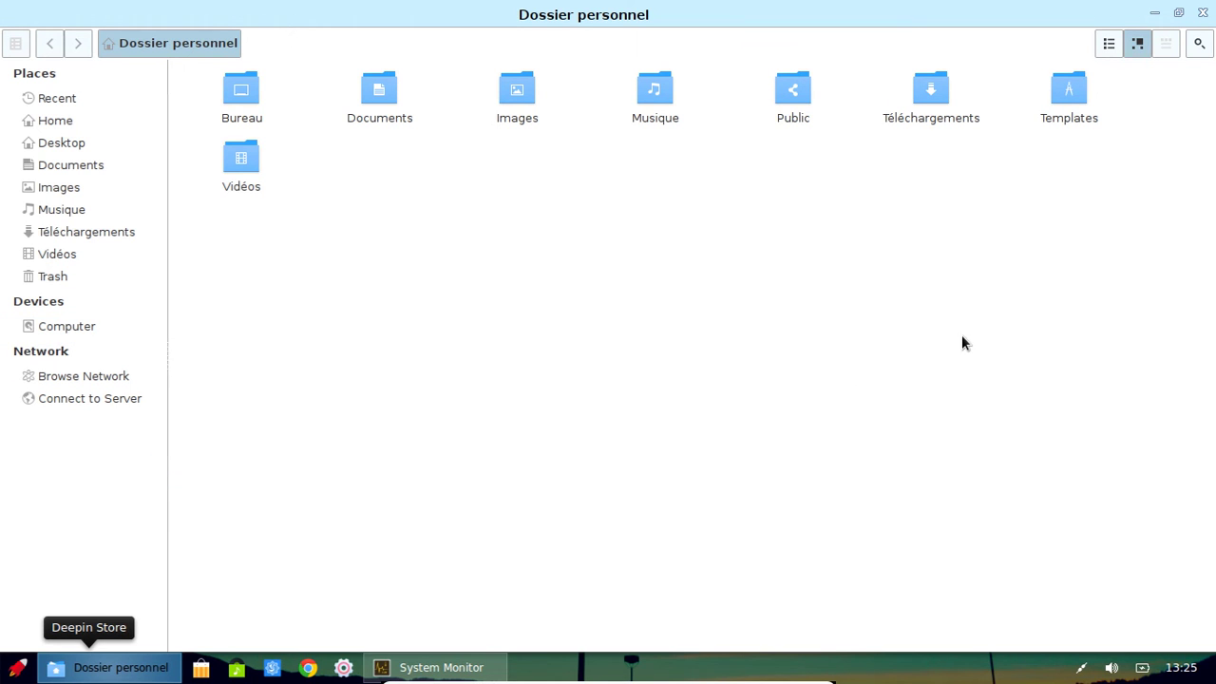
left_click(1204, 12)
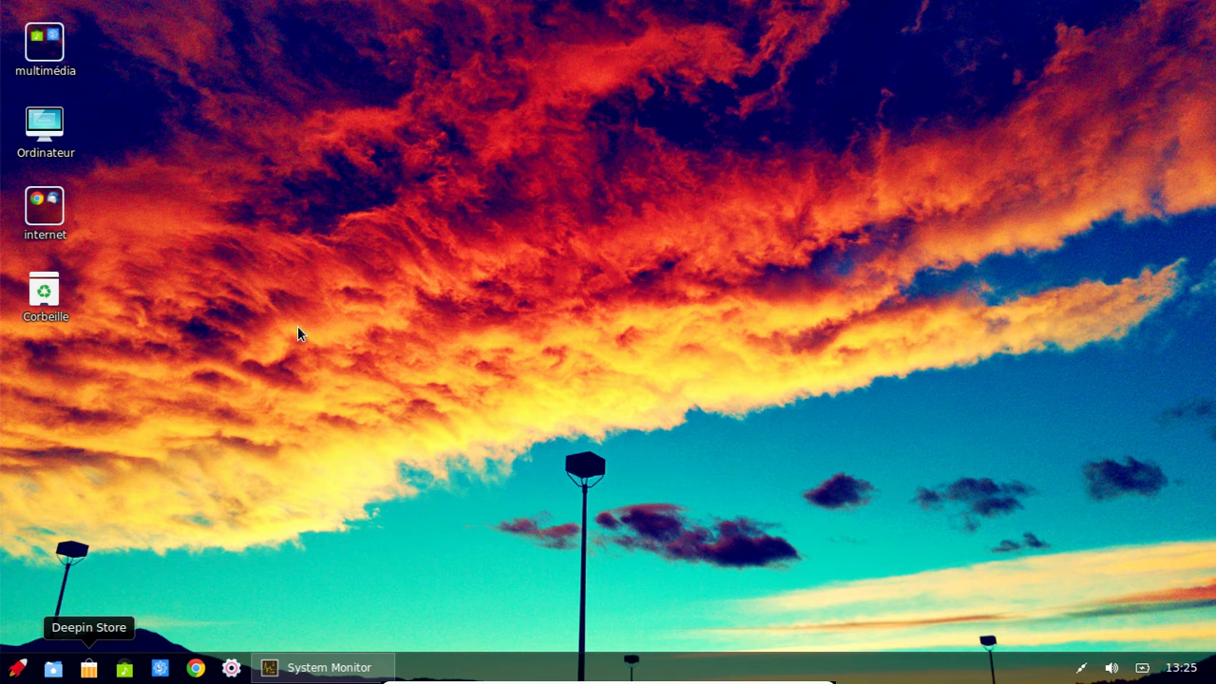
Bring back the System Monitor window to check resource usage, and launch Google Chrome
left_click(371, 668)
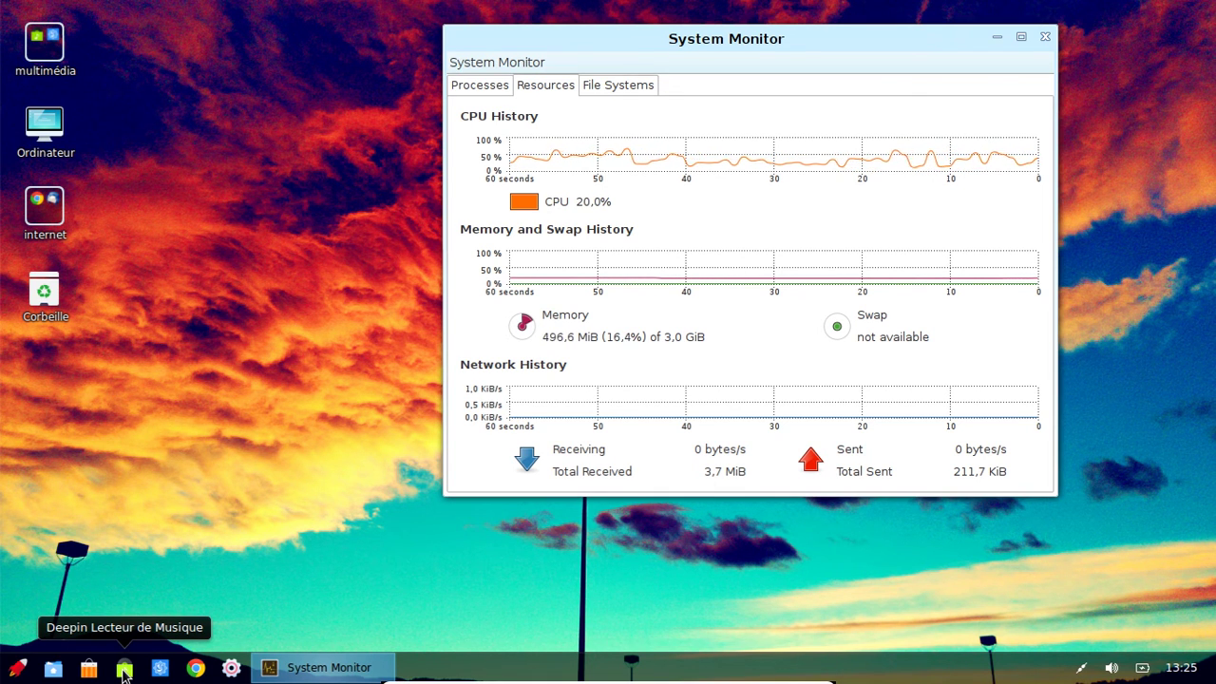
left_click(196, 668)
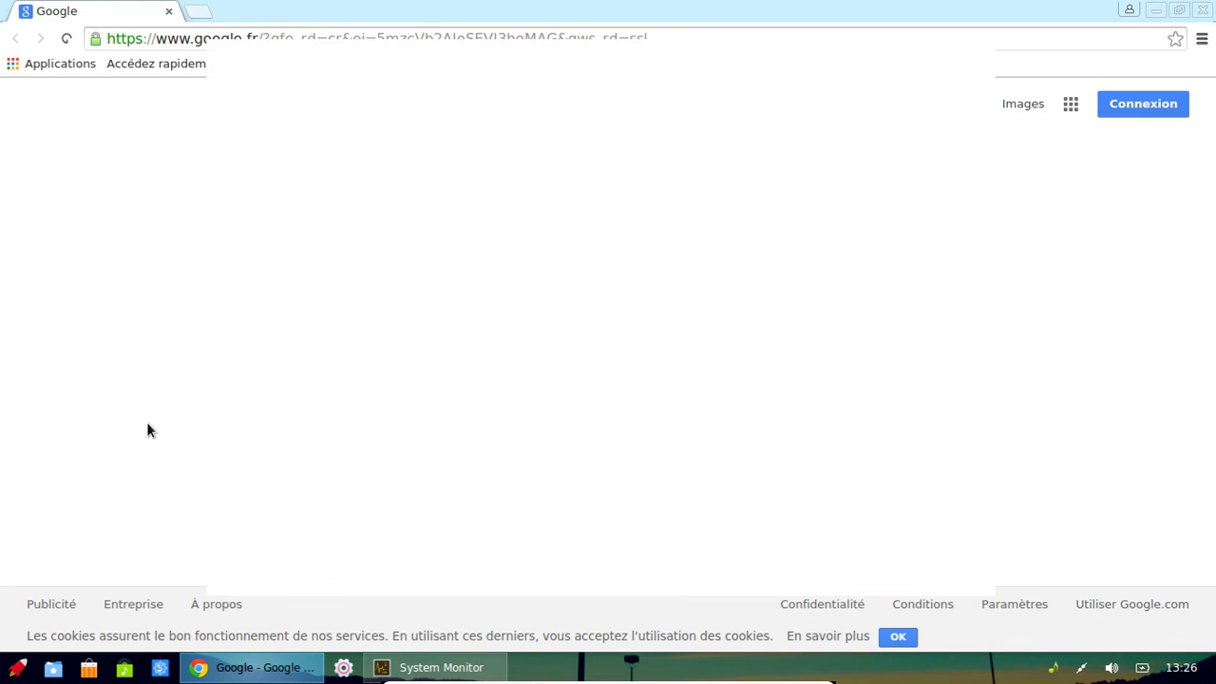
Reposition the Deepin Musique window over the browser and play the unnamed first station in the radio list
mouse_move(424, 118)
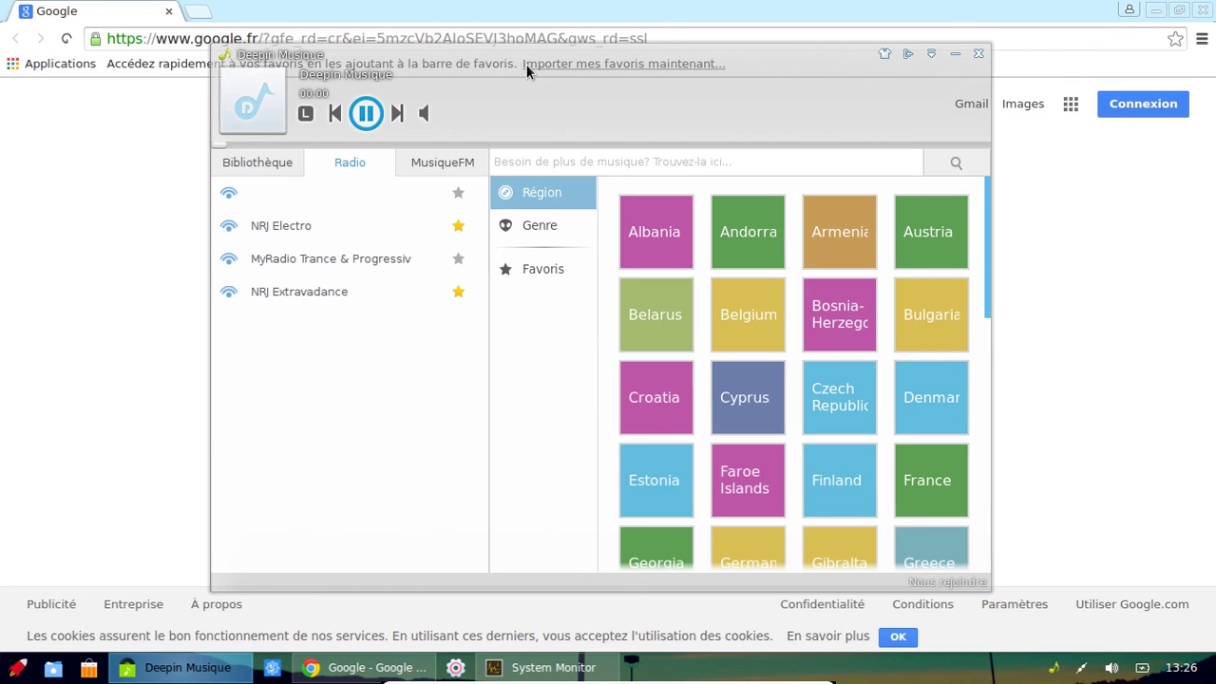
left_click_drag(526, 63, 587, 67)
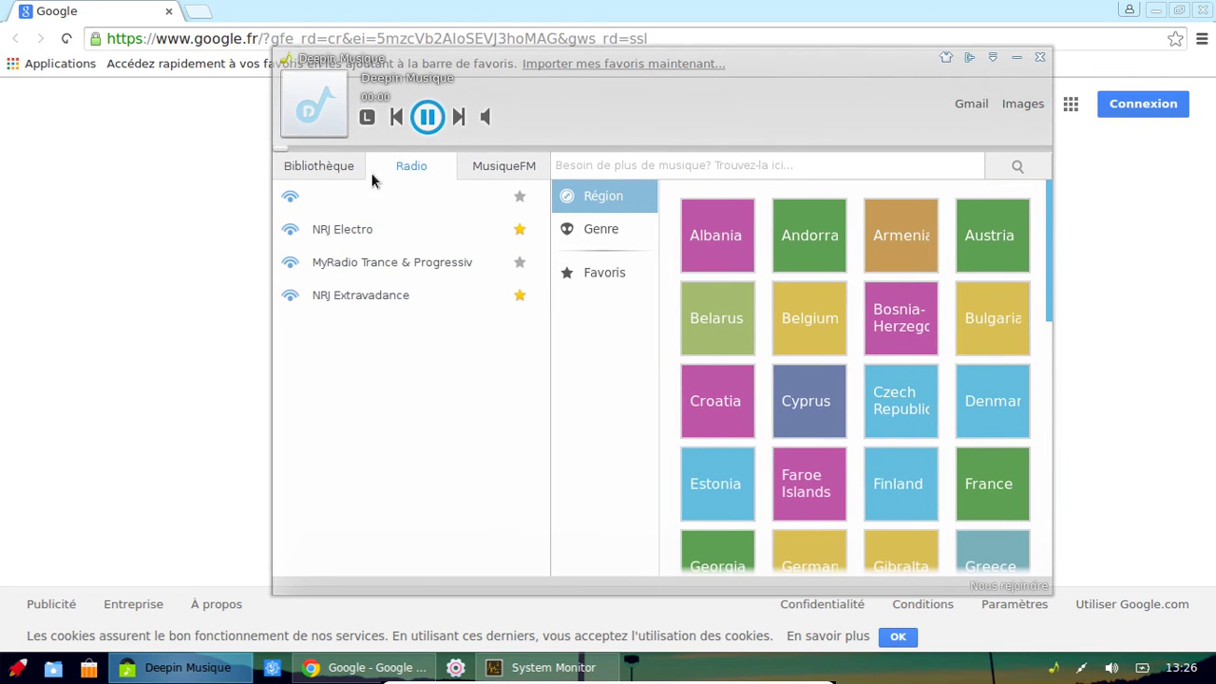
mouse_move(504, 119)
left_click(357, 200)
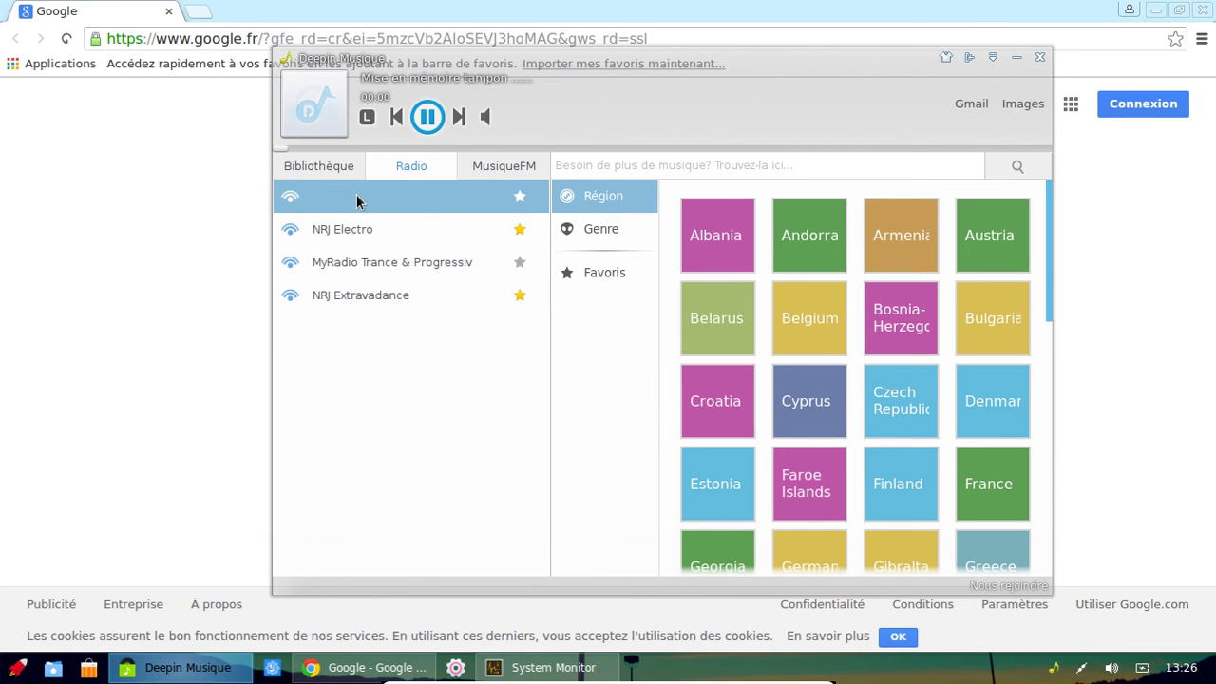
mouse_move(485, 117)
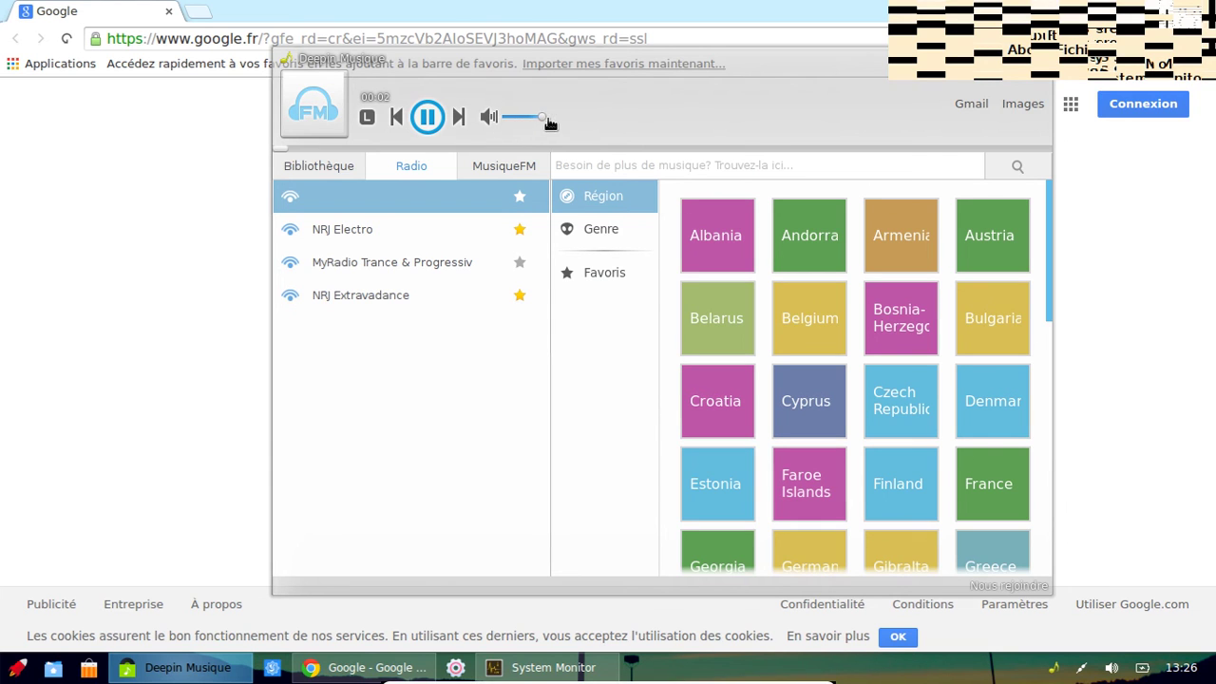
Switch to Chrome, search for wikipedia, and open the main page of French Wikipedia
left_click(158, 166)
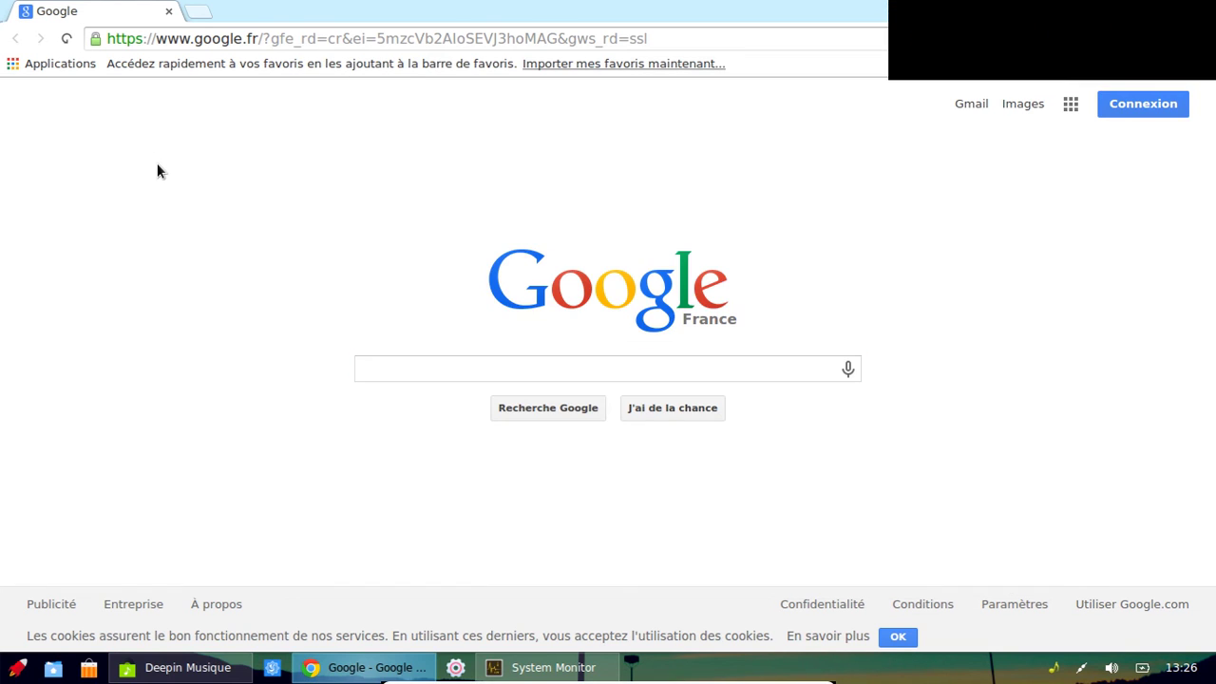
left_click(662, 40)
type("wikipedia")
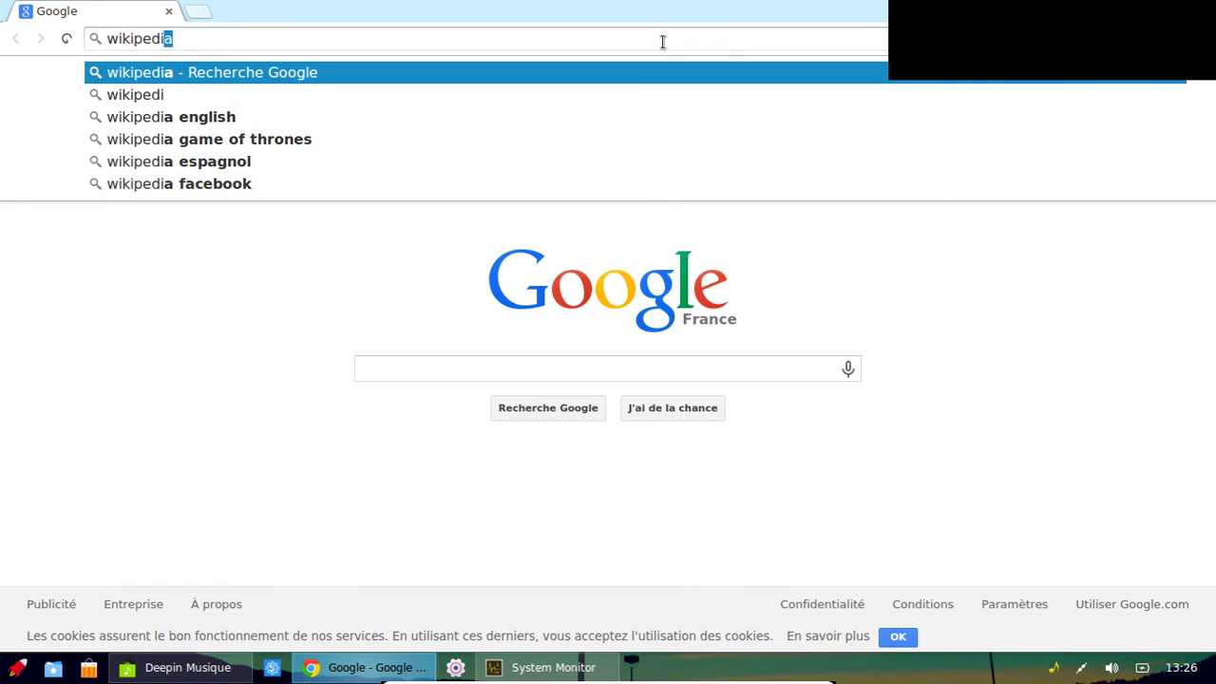
key("Return")
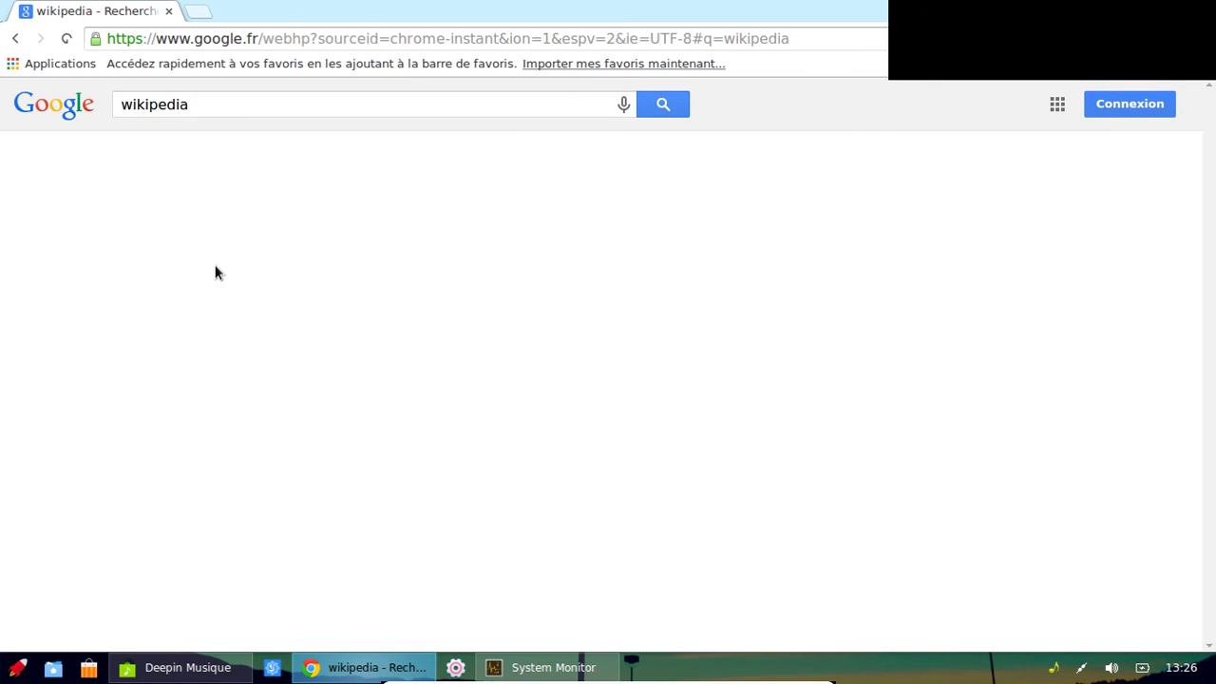
left_click(249, 325)
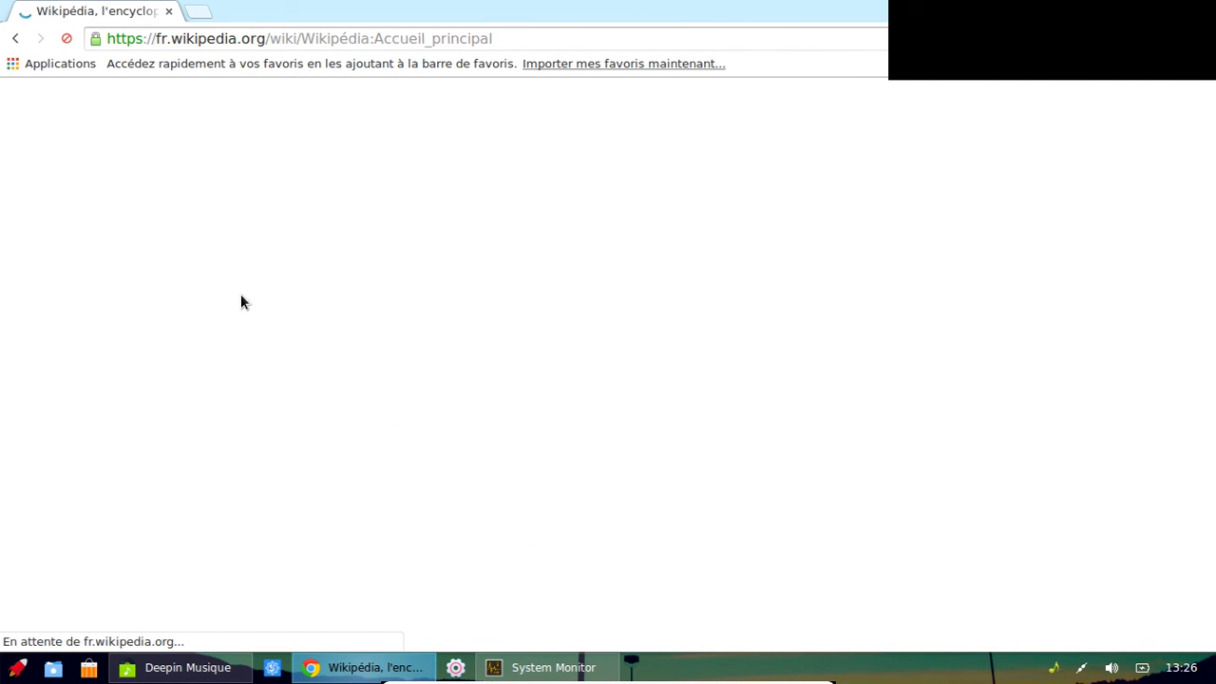
Search for youtube in a new browser tab
left_click(199, 11)
type("youtube")
key("Return")
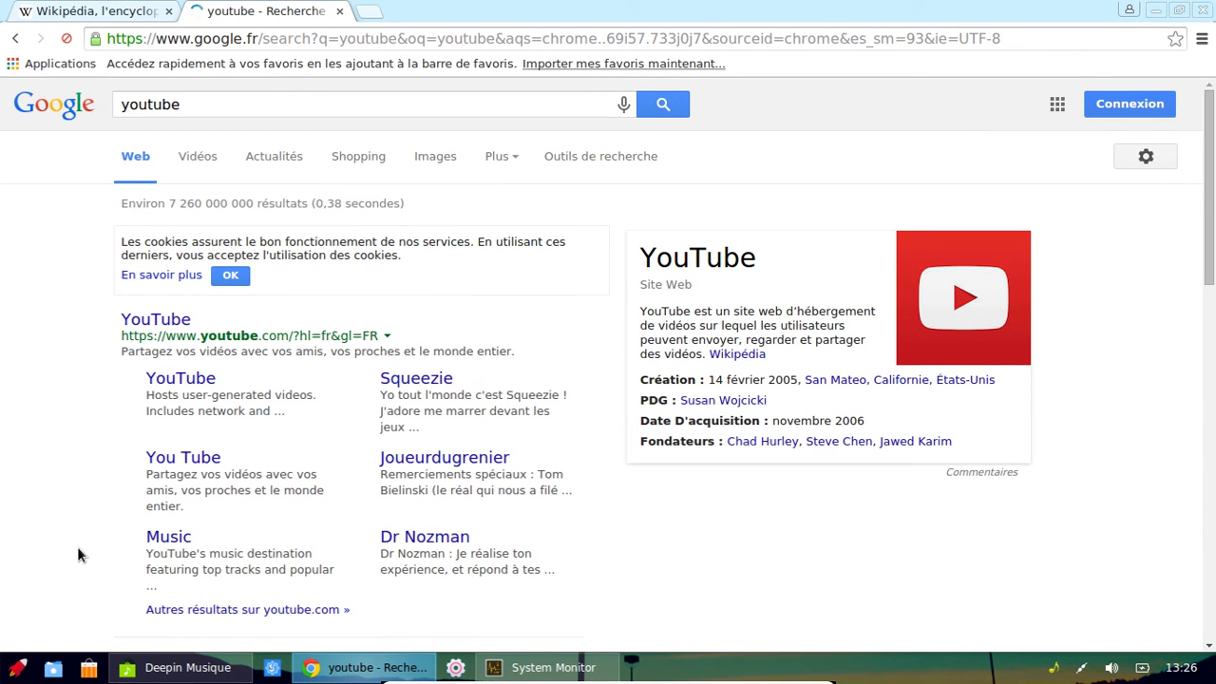
Hide all open windows to show the desktop, and bring them back
key("super+d")
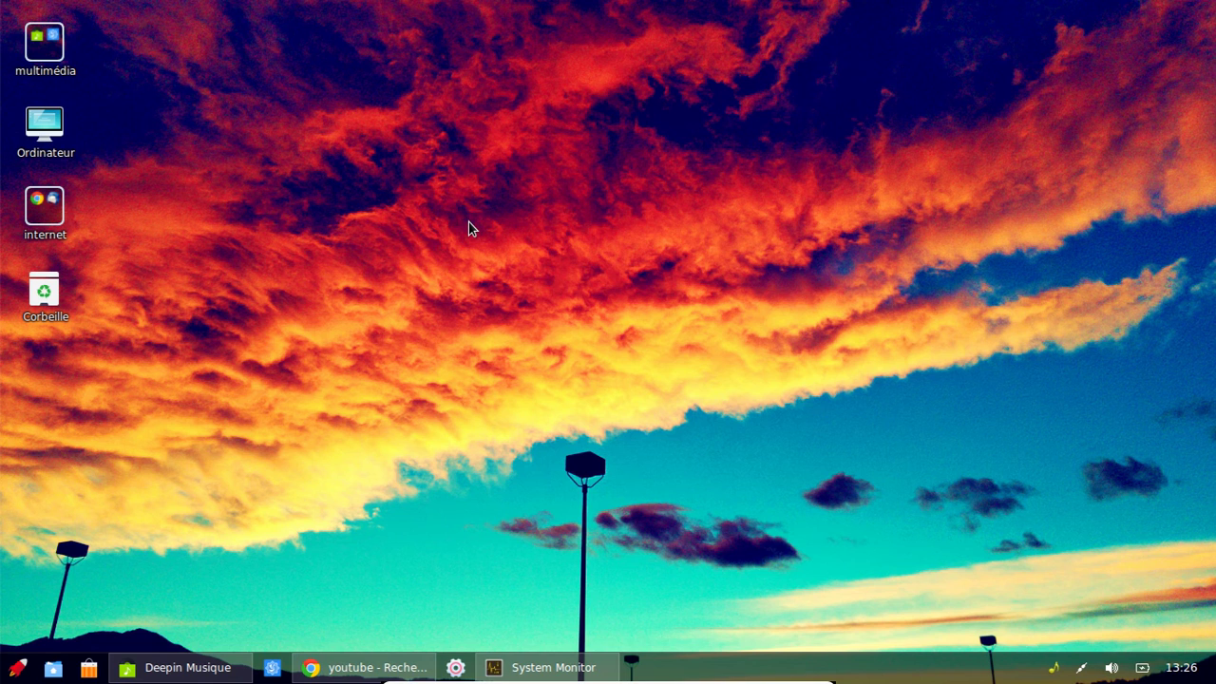
key("super+d")
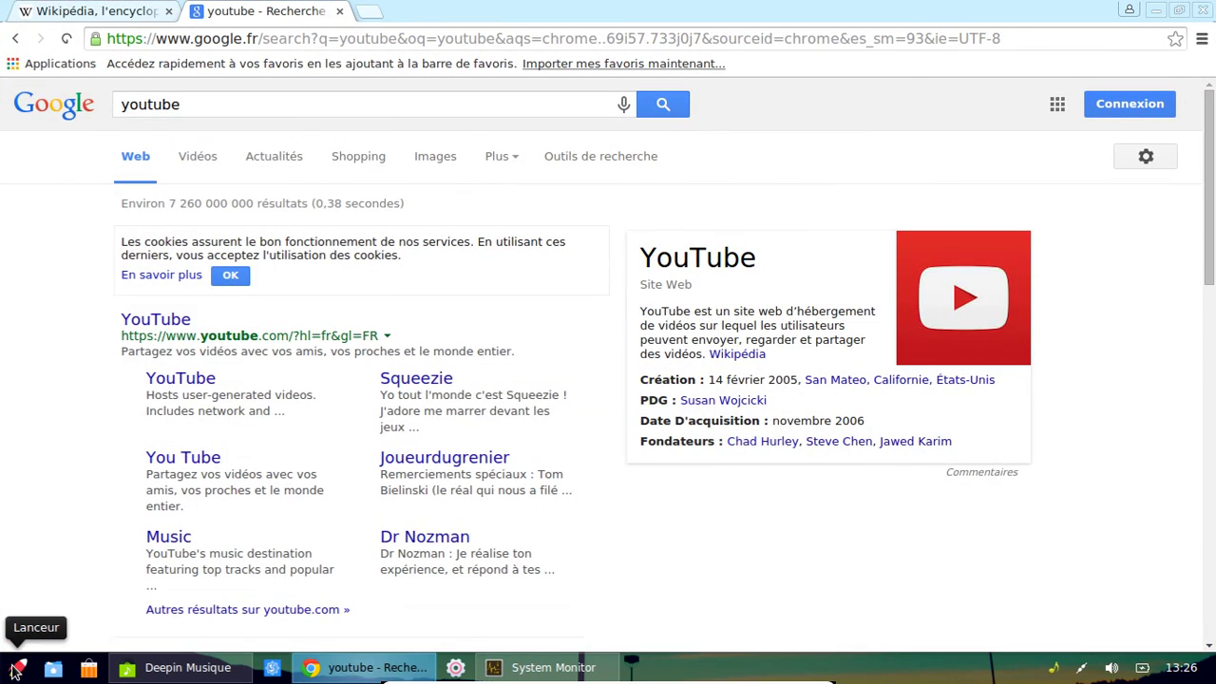
Browse the launcher's applications and launch LibreOffice Writer from the Productivité category
left_click(17, 669)
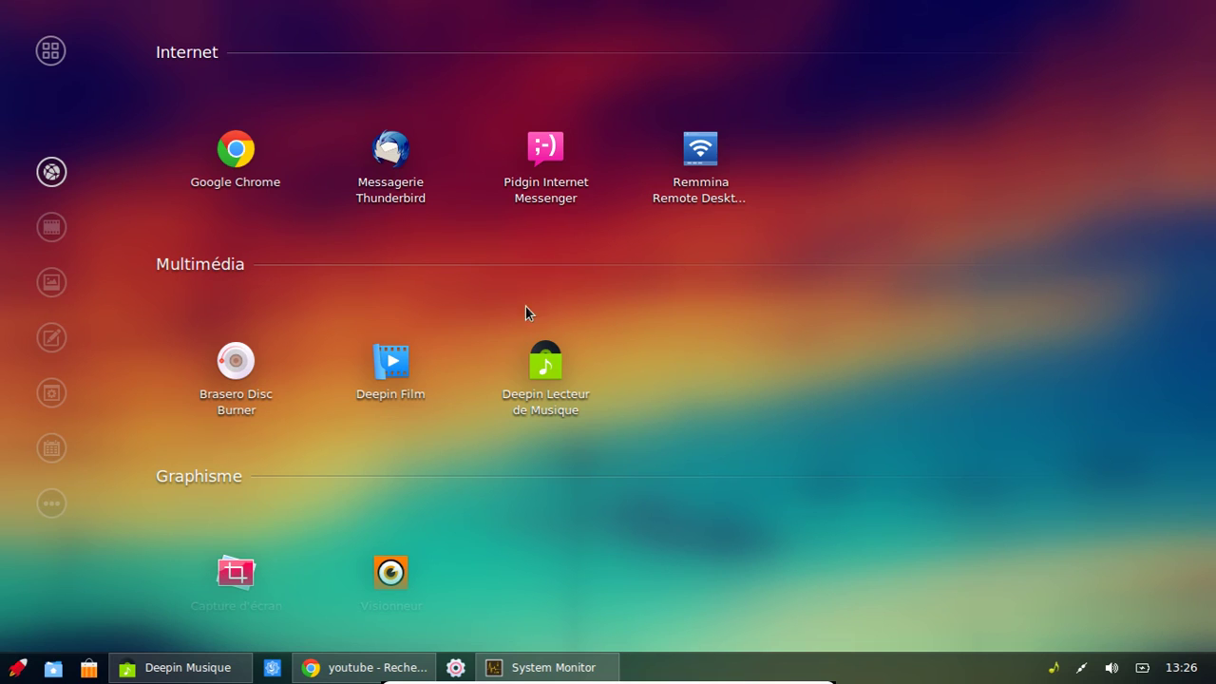
scroll(528, 313, "down", 3)
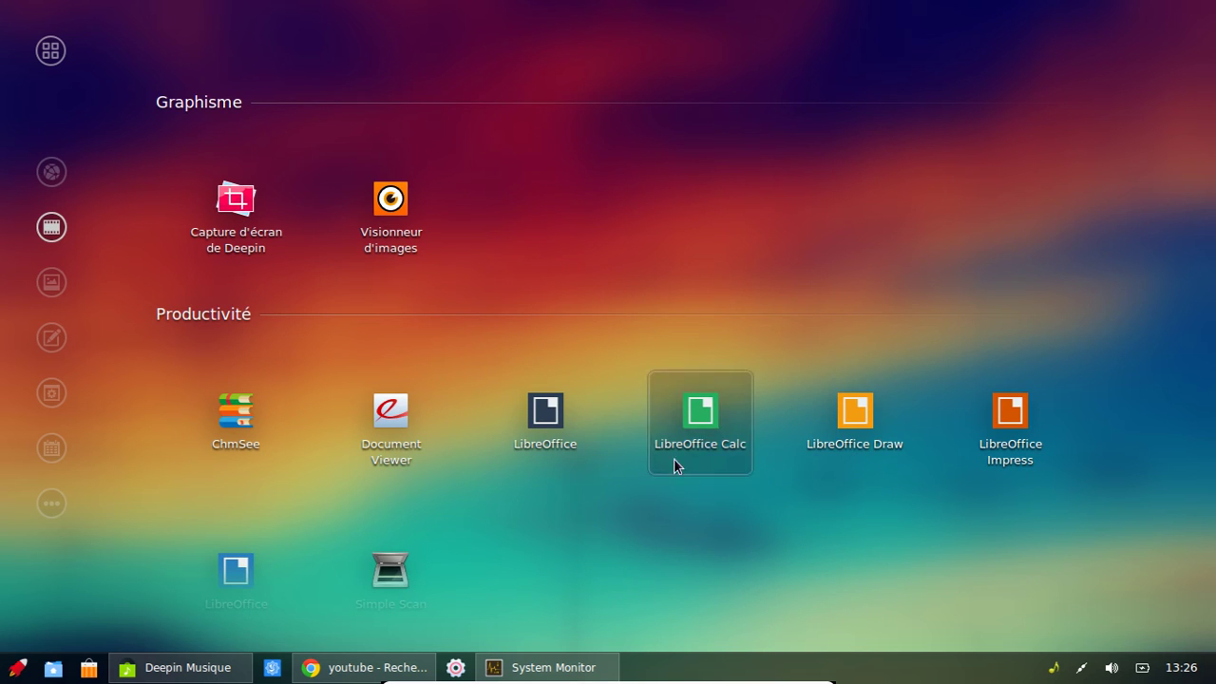
left_click(235, 571)
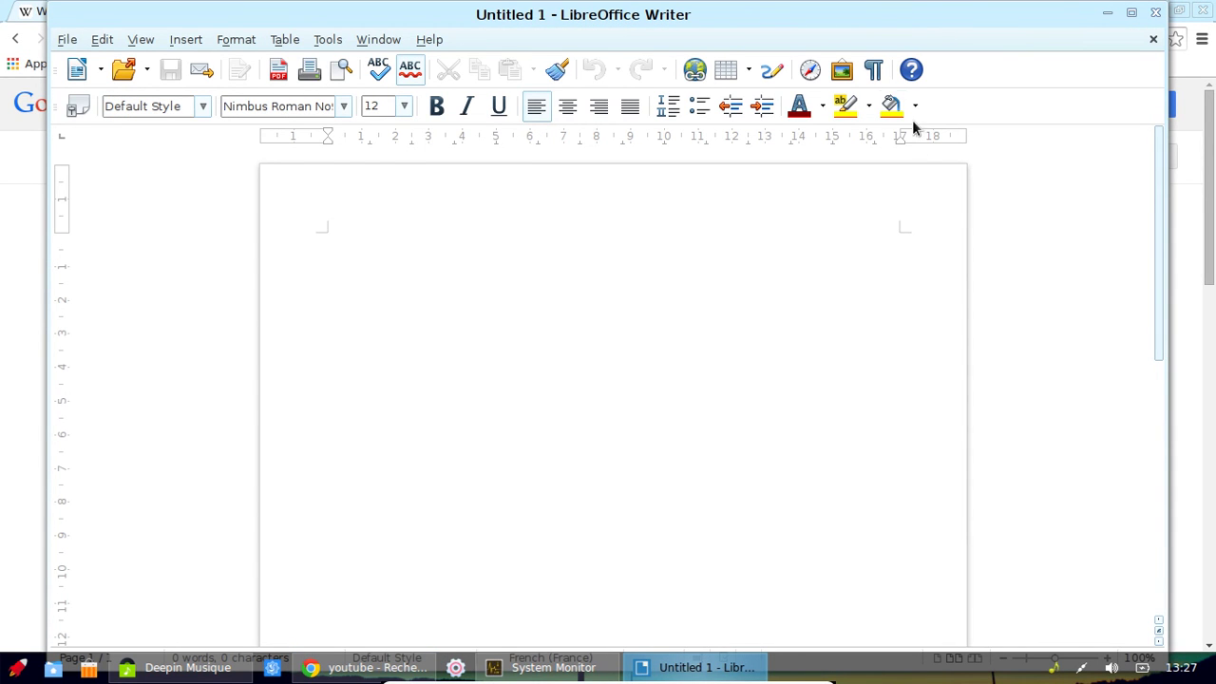
Switch back to Chrome and open the YouTube site from the search results
left_click(2, 299)
left_click(144, 323)
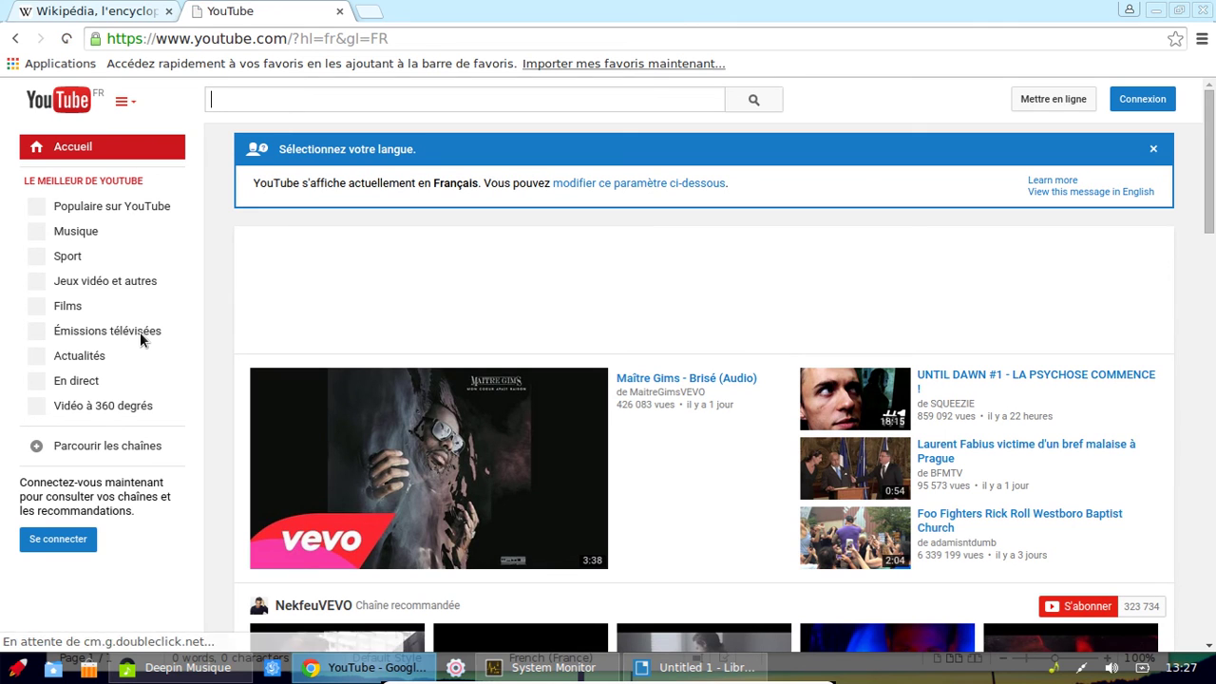
Check resource usage in System Monitor, then return to Chrome and play the featured video "Maître Gims - Brisé (Audio)" on YouTube
mouse_move(660, 674)
left_click(579, 670)
left_click(582, 670)
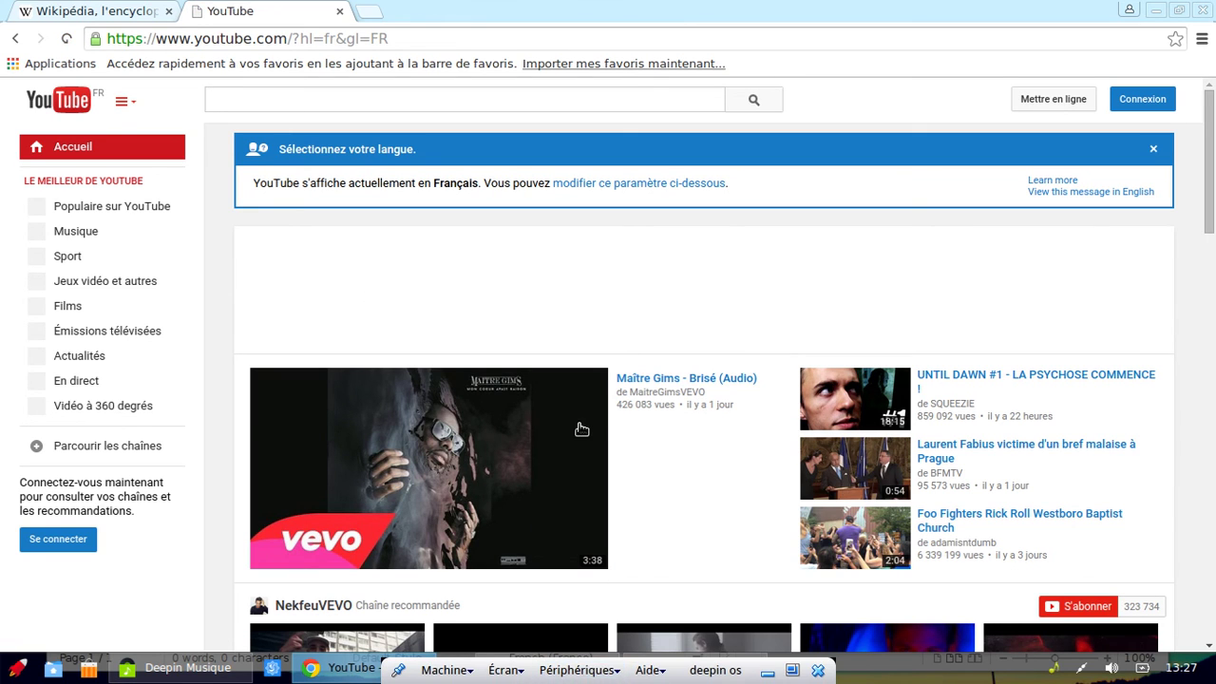
left_click(552, 631)
left_click(551, 668)
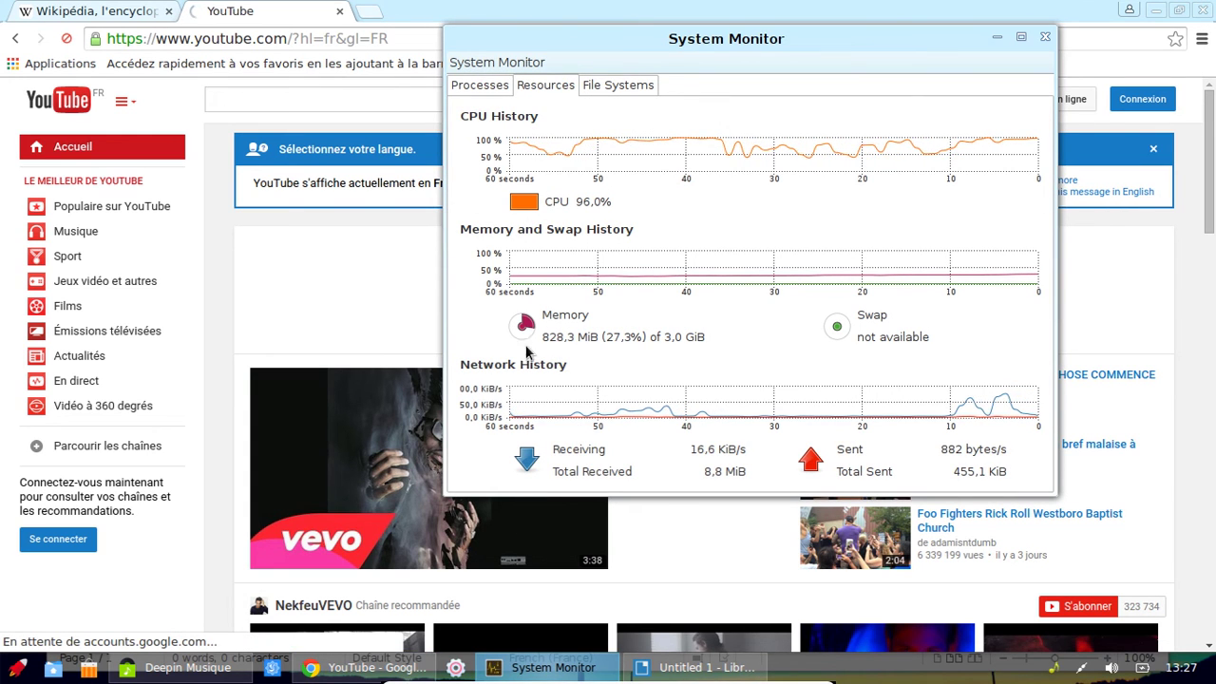
left_click(355, 336)
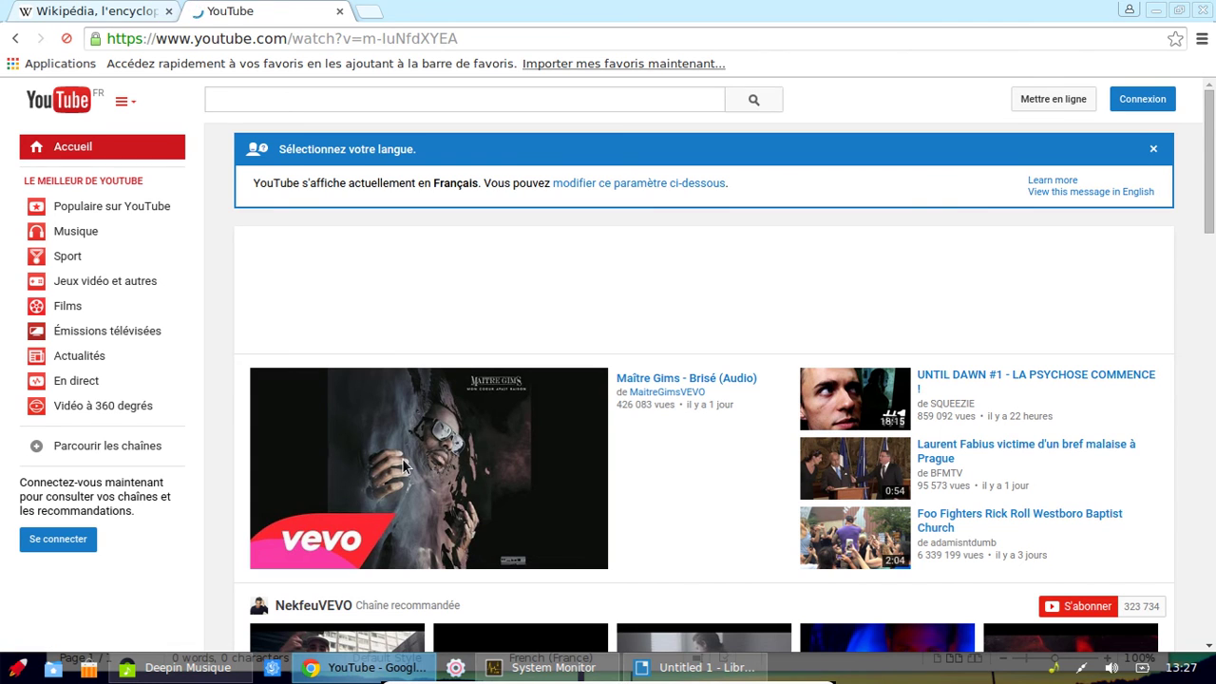
left_click(401, 457)
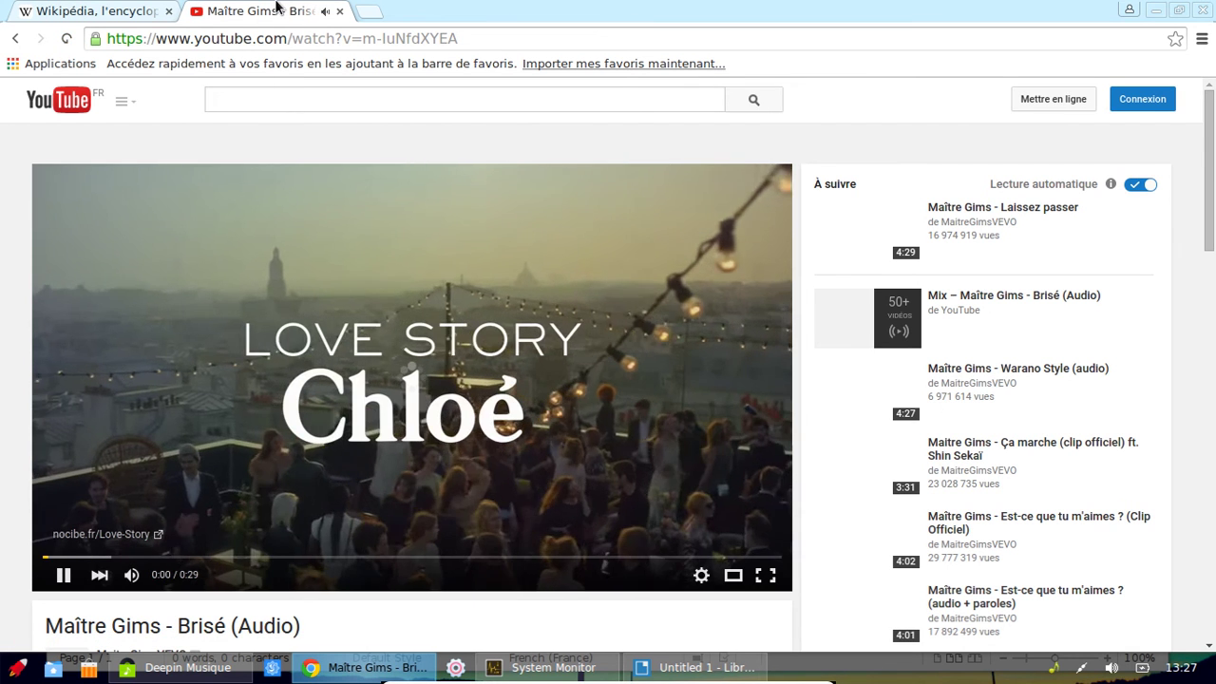
Close the YouTube tab, Chrome, Deepin Musique and LibreOffice Writer, keeping only System Monitor open
middle_click(276, 8)
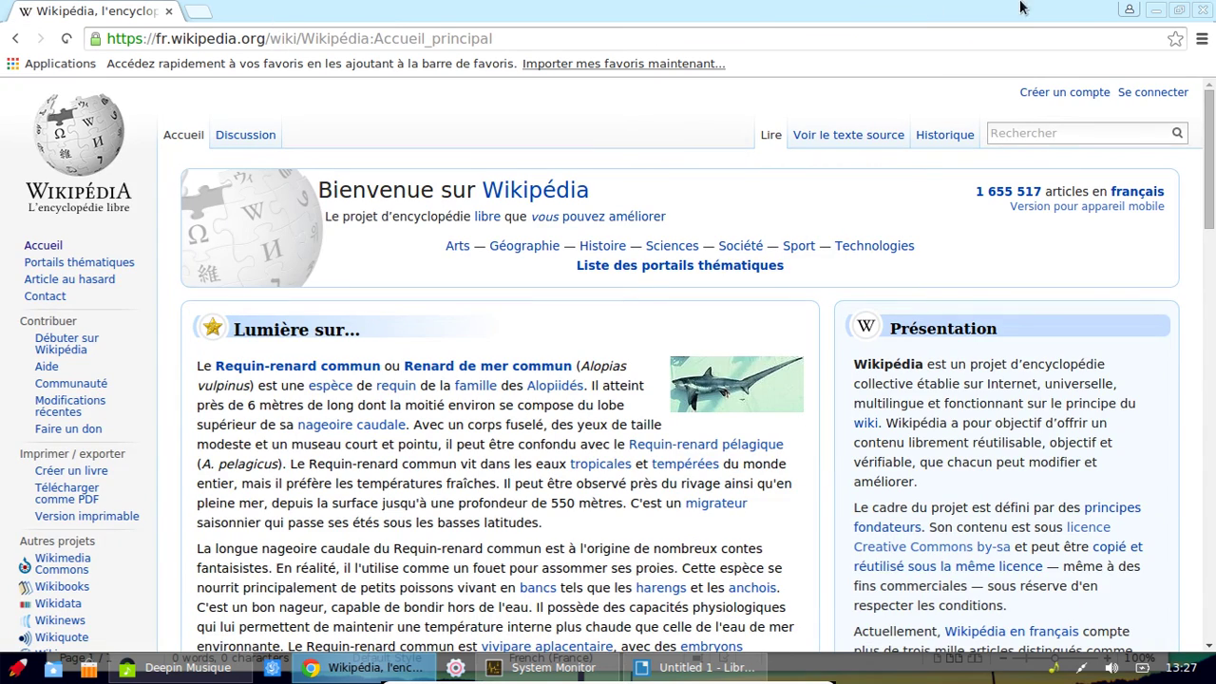
left_click(1204, 10)
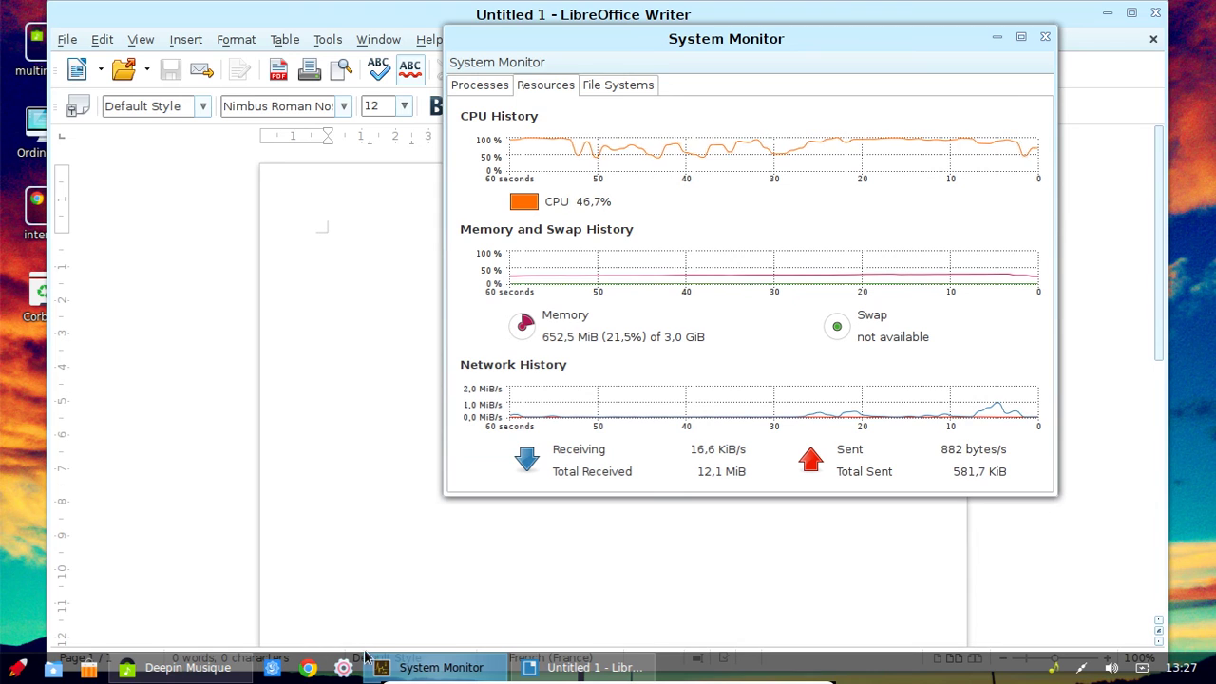
right_click(187, 668)
left_click(196, 622)
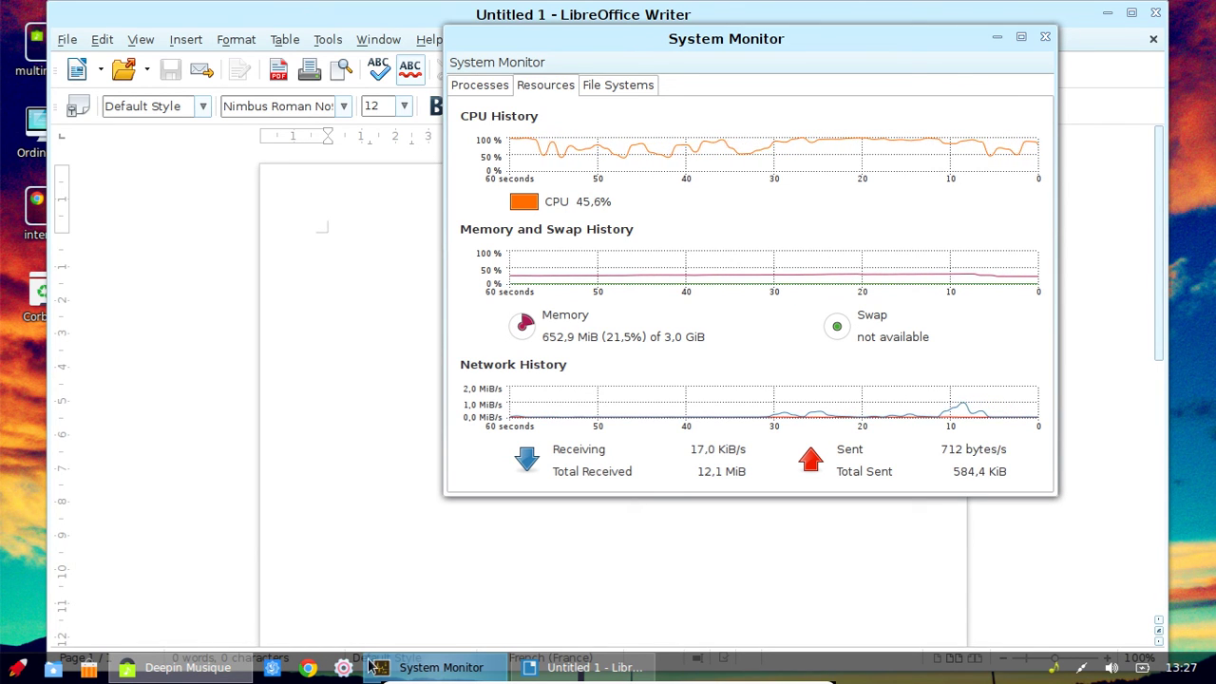
right_click(187, 668)
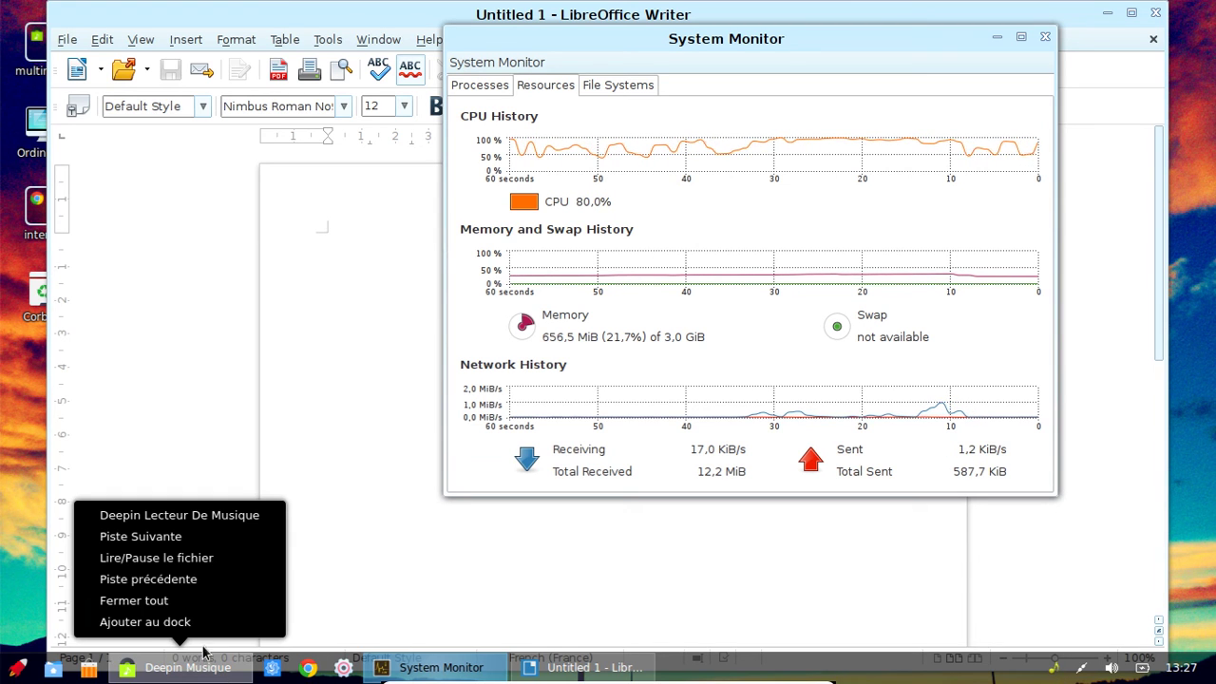
left_click(152, 600)
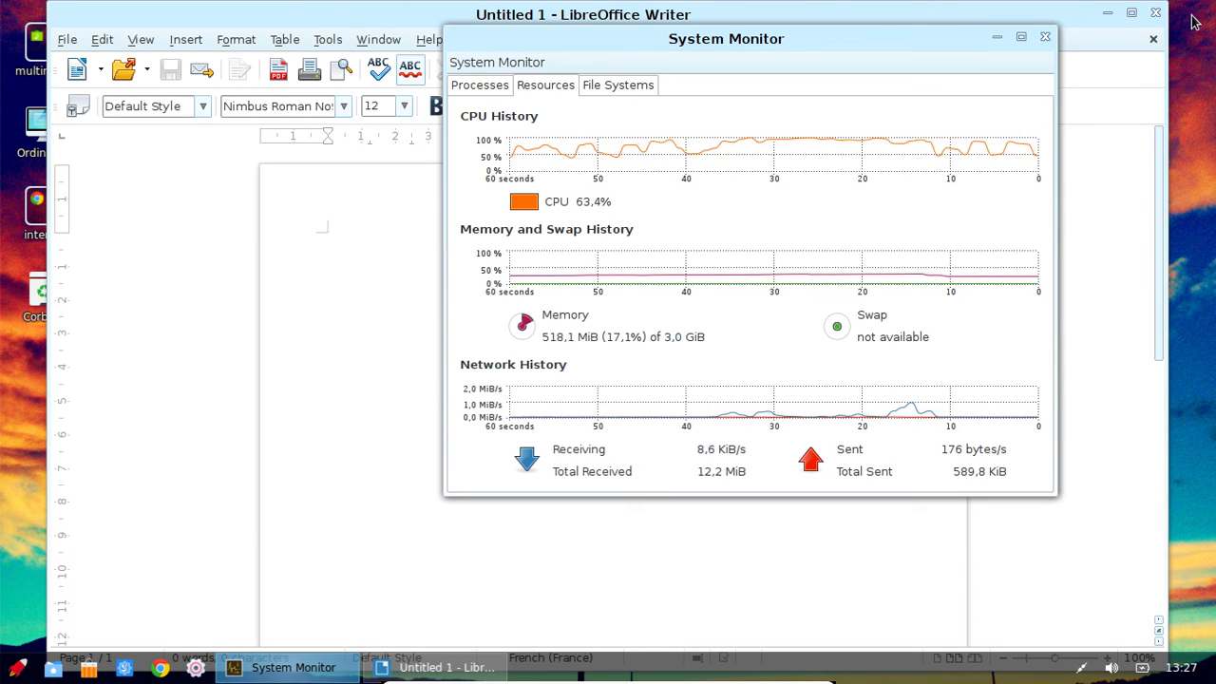
left_click(1155, 12)
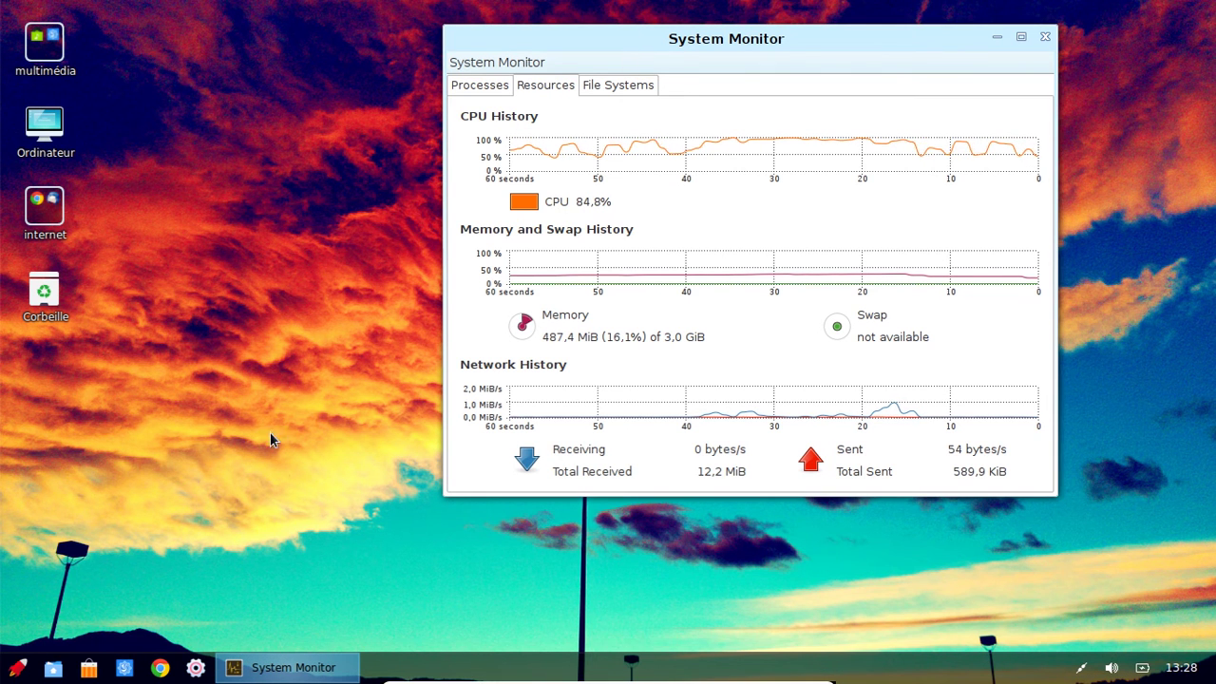
Add System Monitor to the dock and shift its window a little toward the desktop icons
right_click(281, 664)
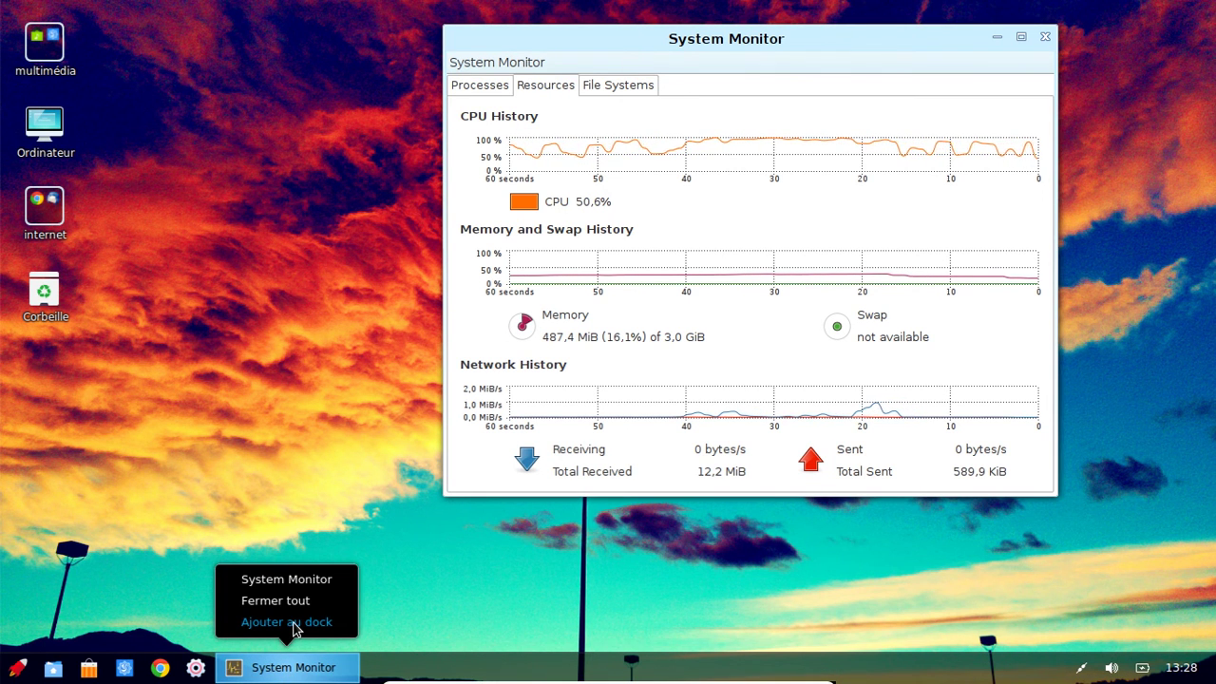
left_click(295, 623)
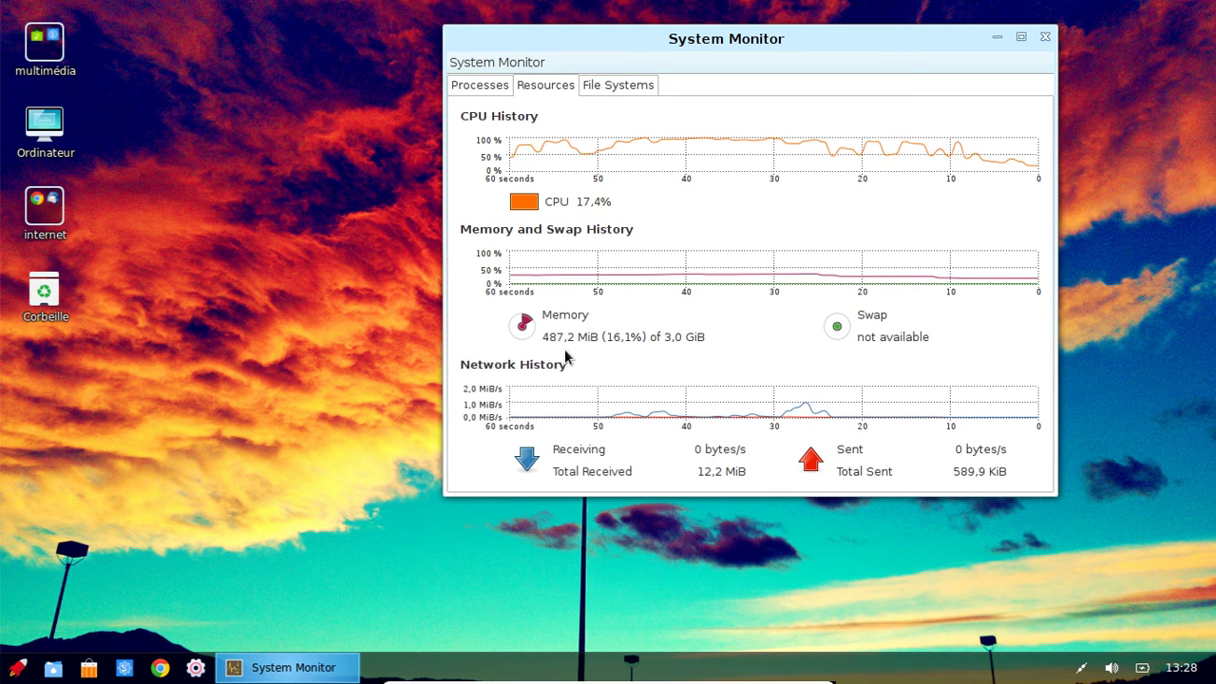
left_click_drag(778, 45, 698, 48)
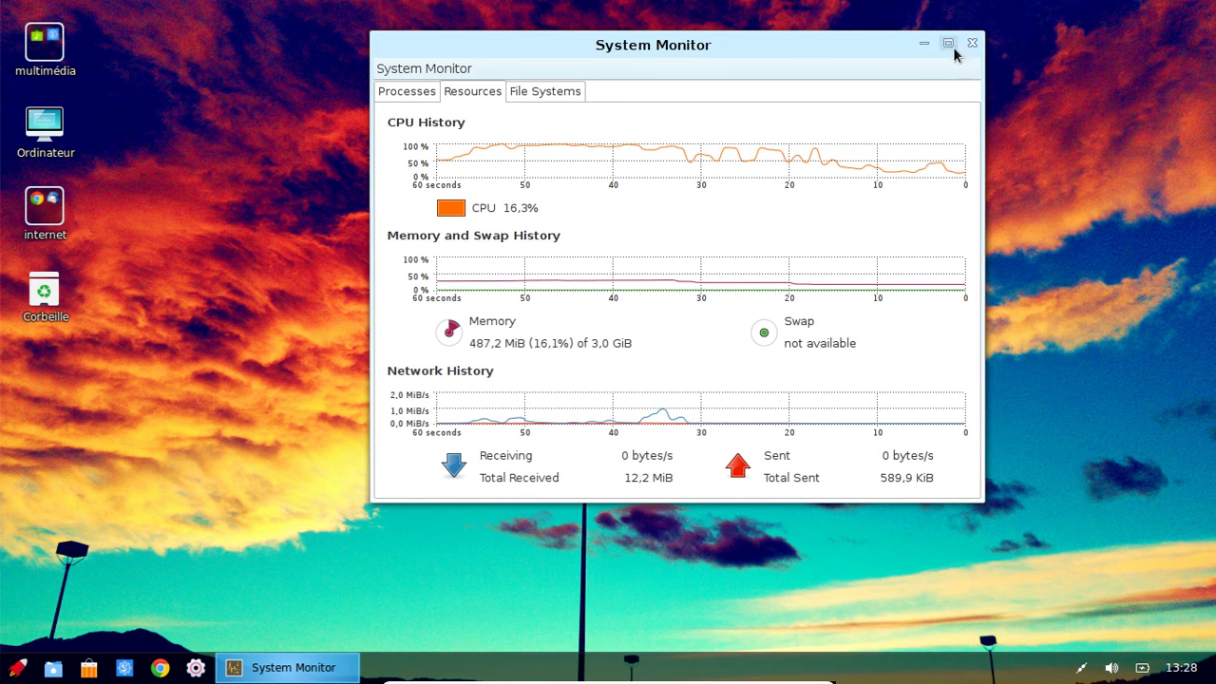
View the date and time settings from the clock, close them and reposition the System Monitor window
left_click(1185, 671)
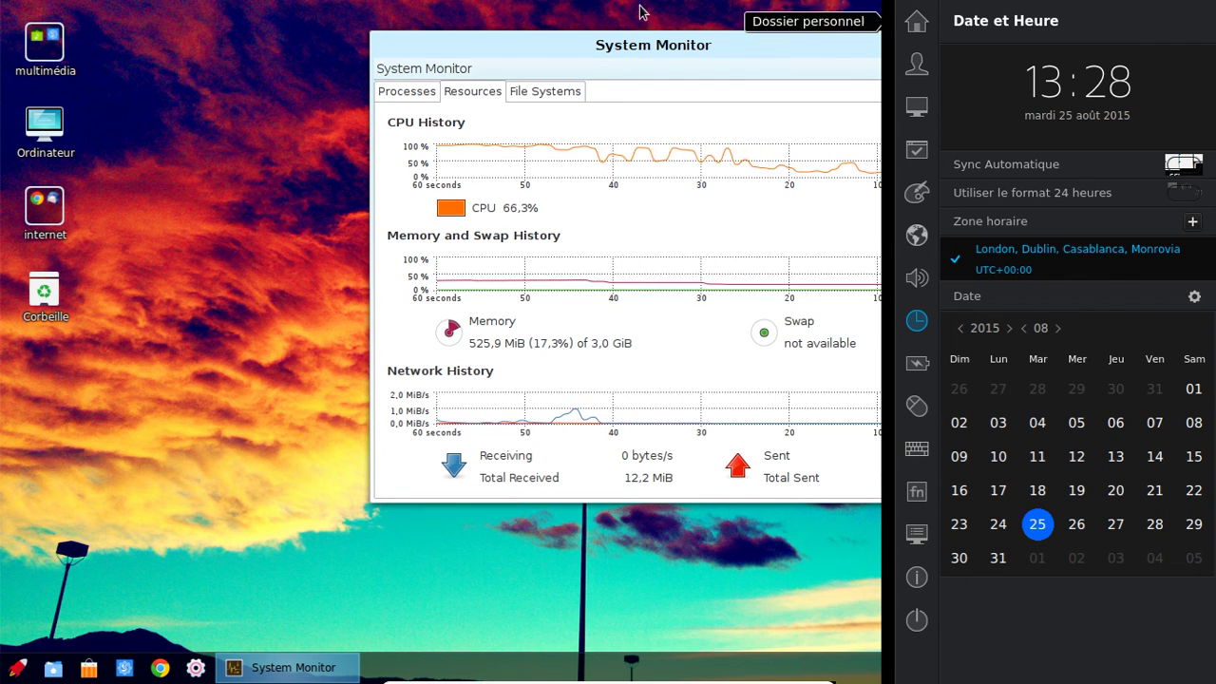
left_click(614, 38)
left_click_drag(697, 41, 646, 78)
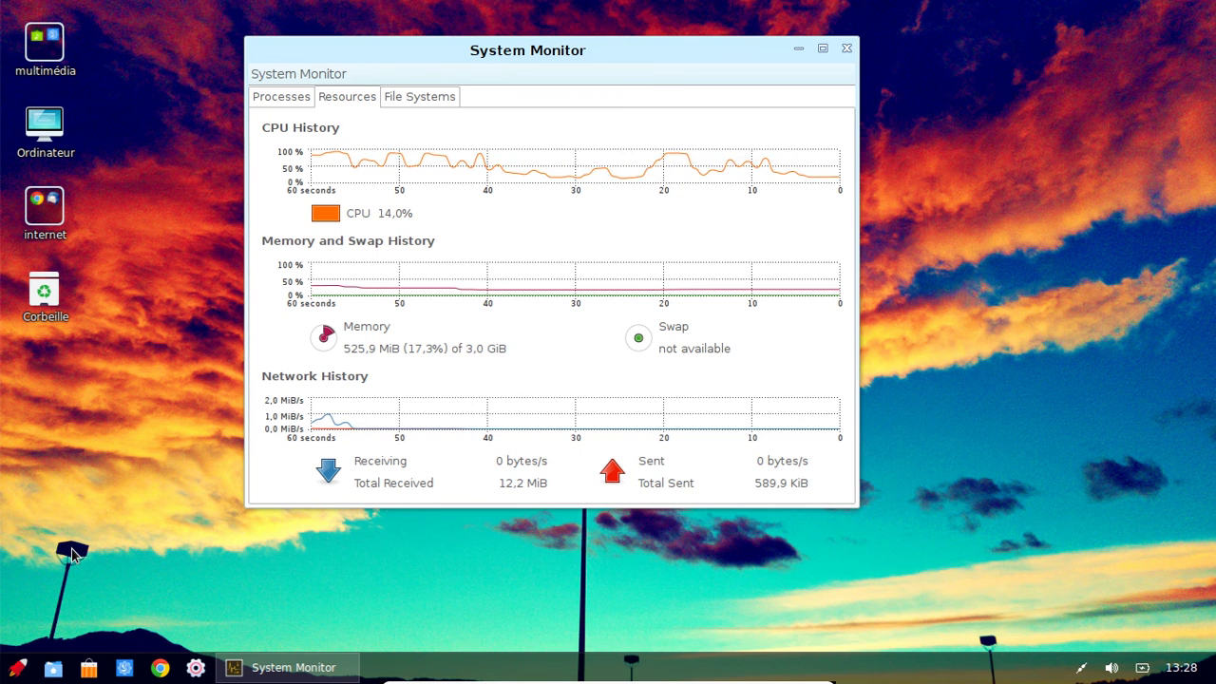
Switch the dock to Mode central, leave the launcher, and hide and restore the windows to show the desktop
right_click(380, 662)
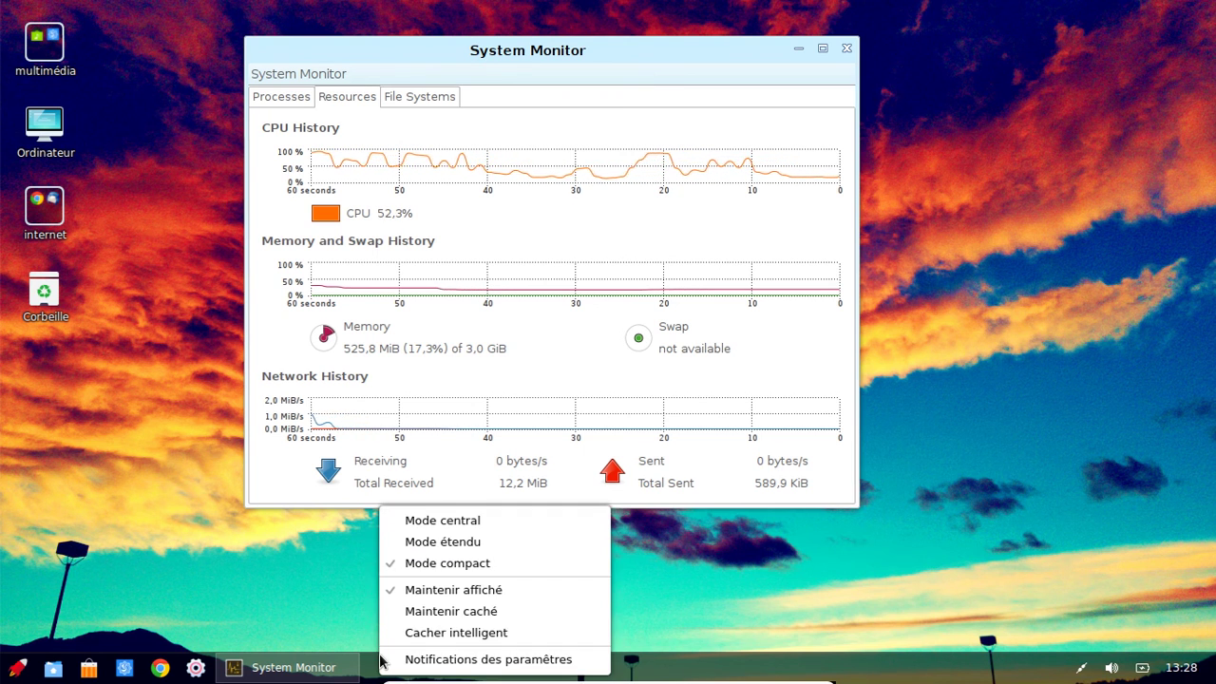
left_click(465, 523)
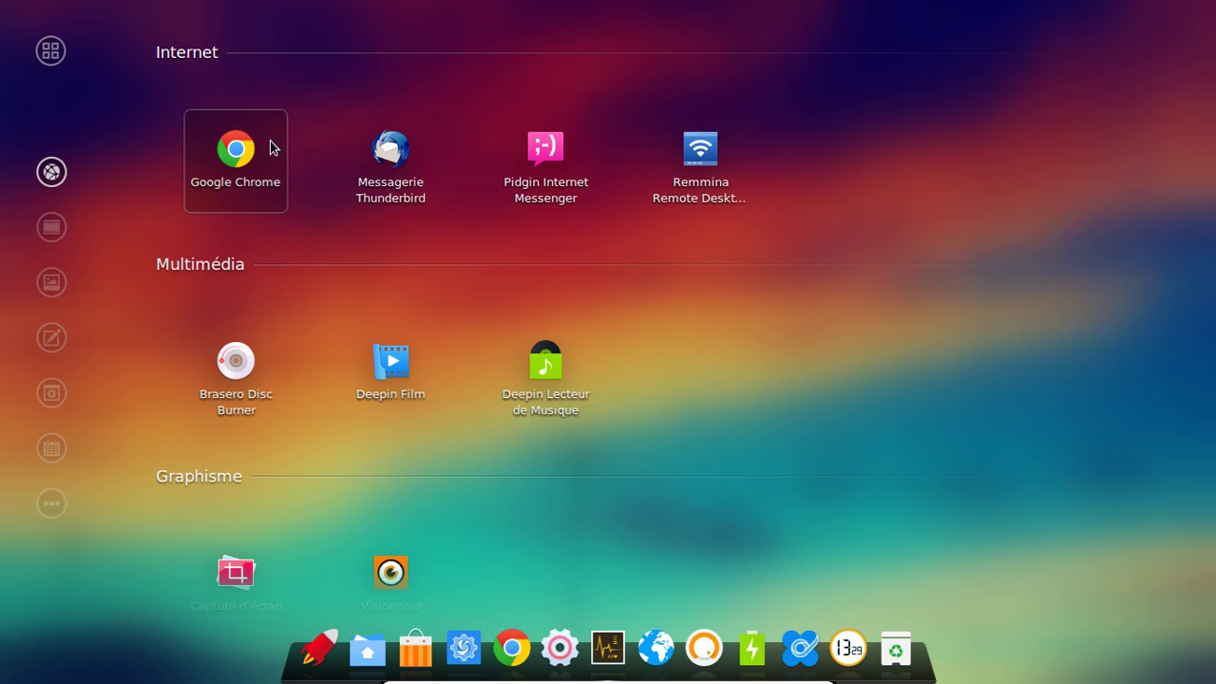
left_click(29, 632)
key("super+d")
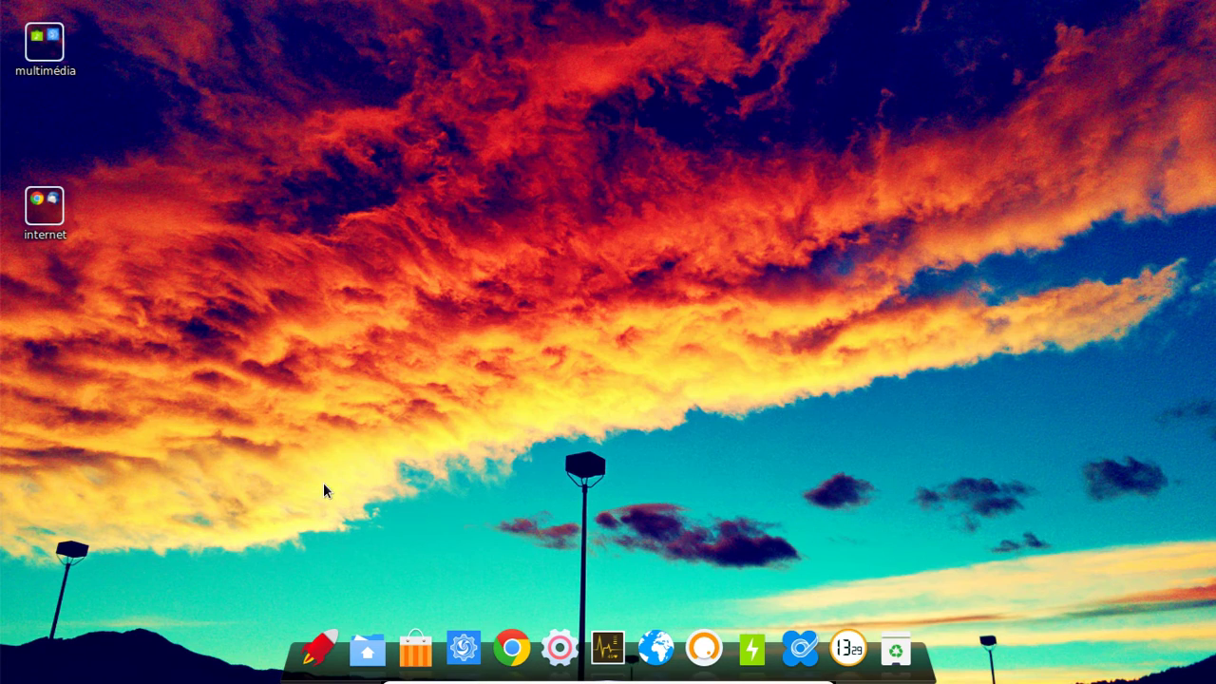
key("super+d")
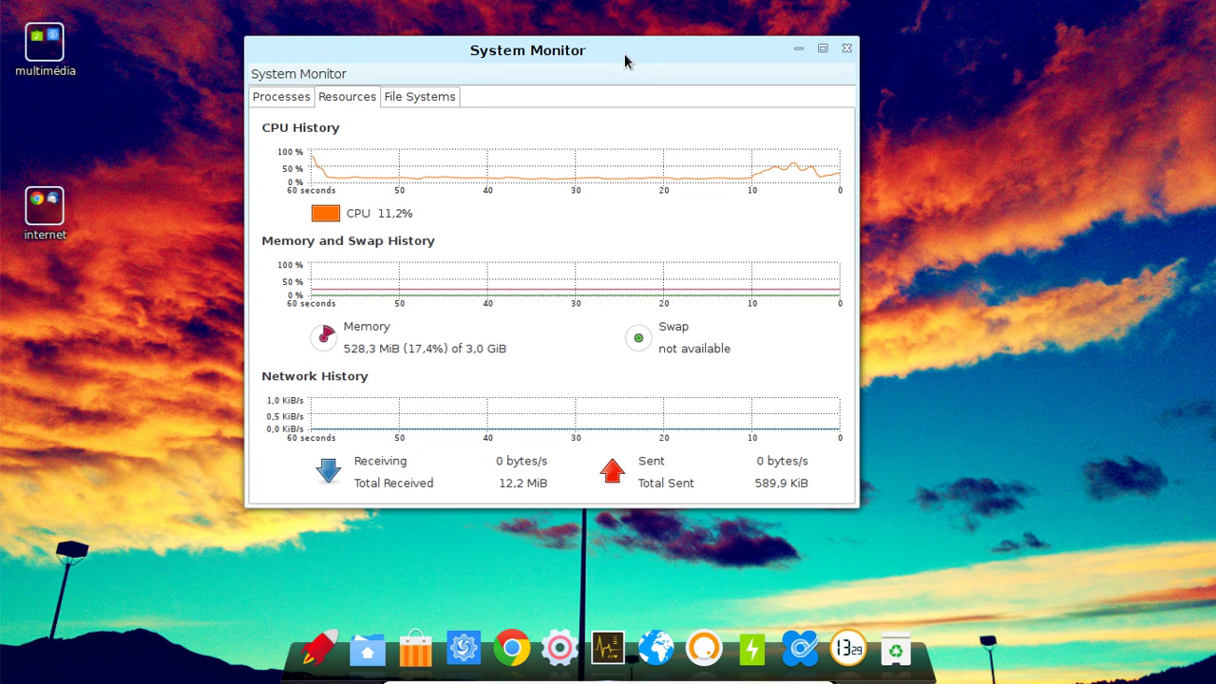
Move the System Monitor window around the desktop and make it slightly wider
left_click_drag(624, 53, 633, 53)
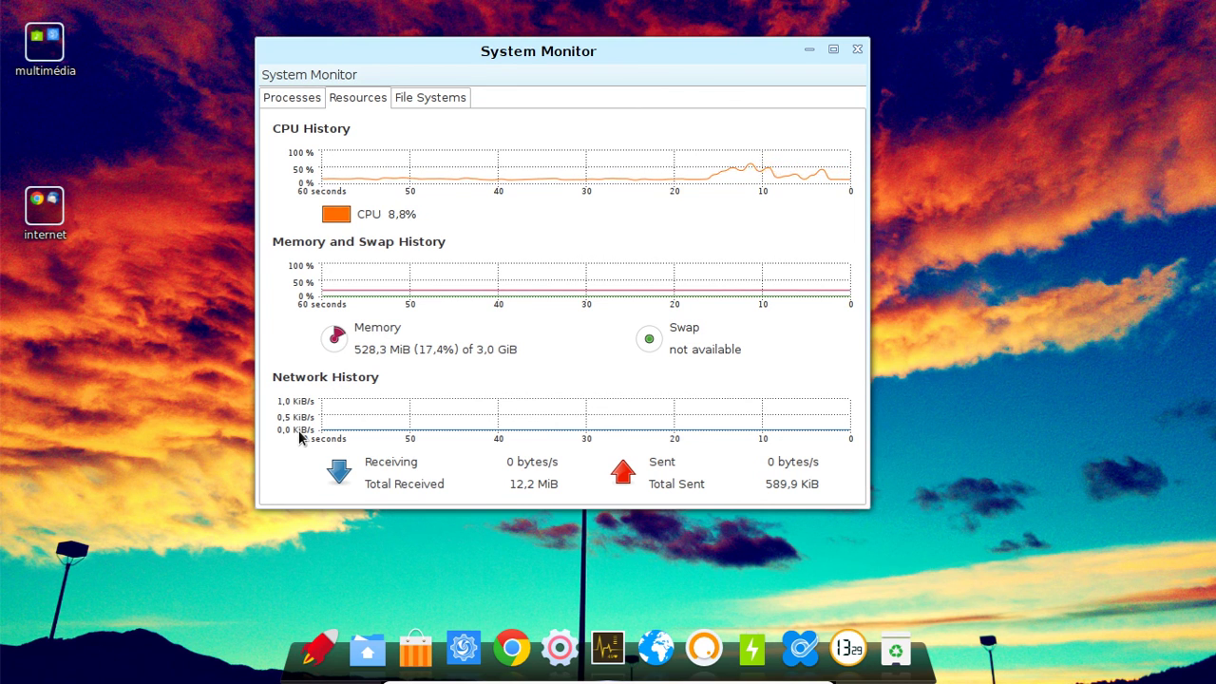
left_click_drag(497, 54, 445, 60)
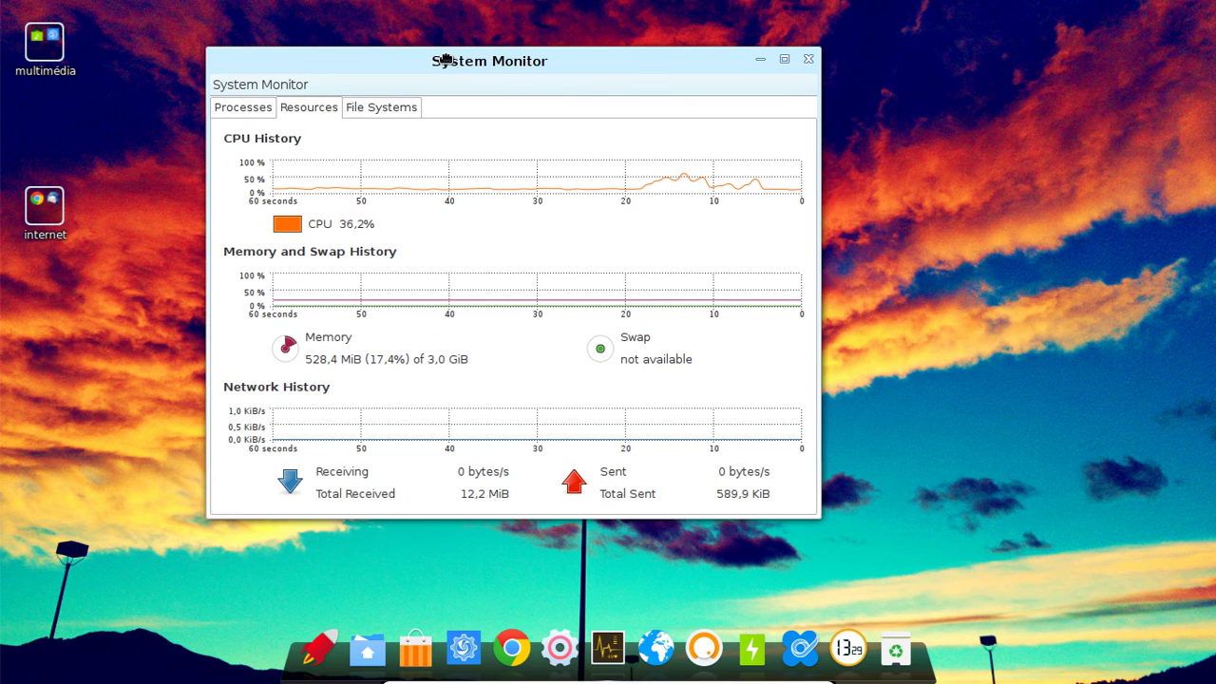
left_click_drag(214, 296, 162, 308)
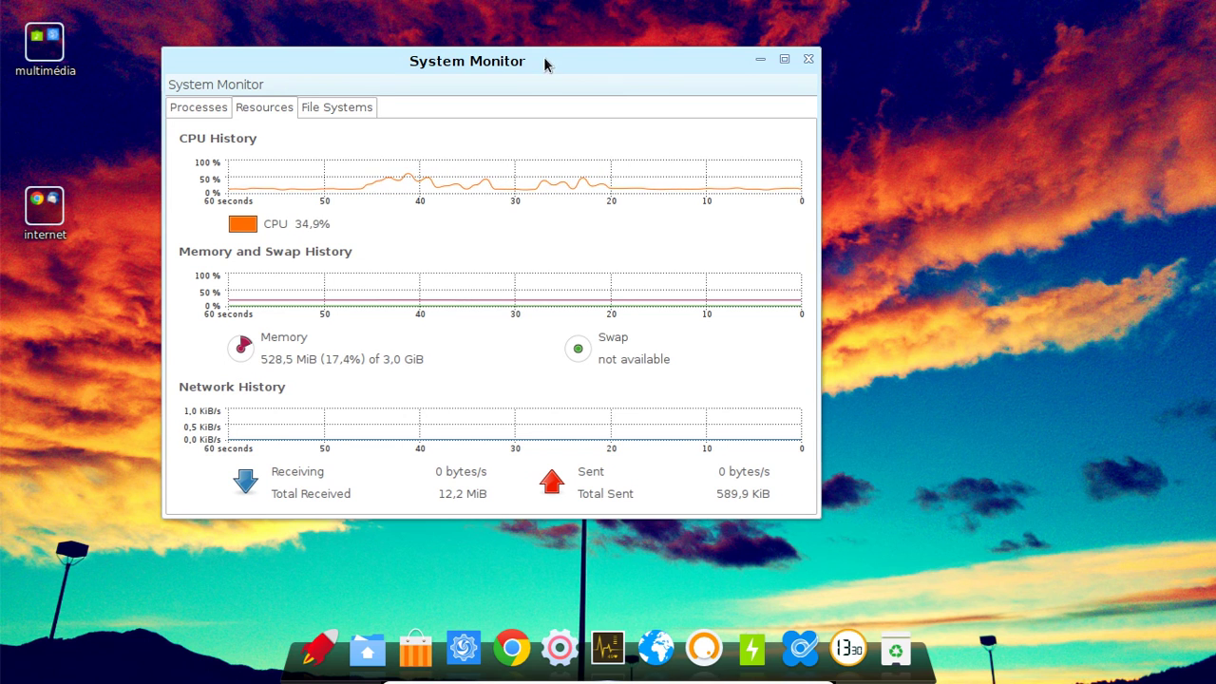
left_click_drag(538, 57, 514, 54)
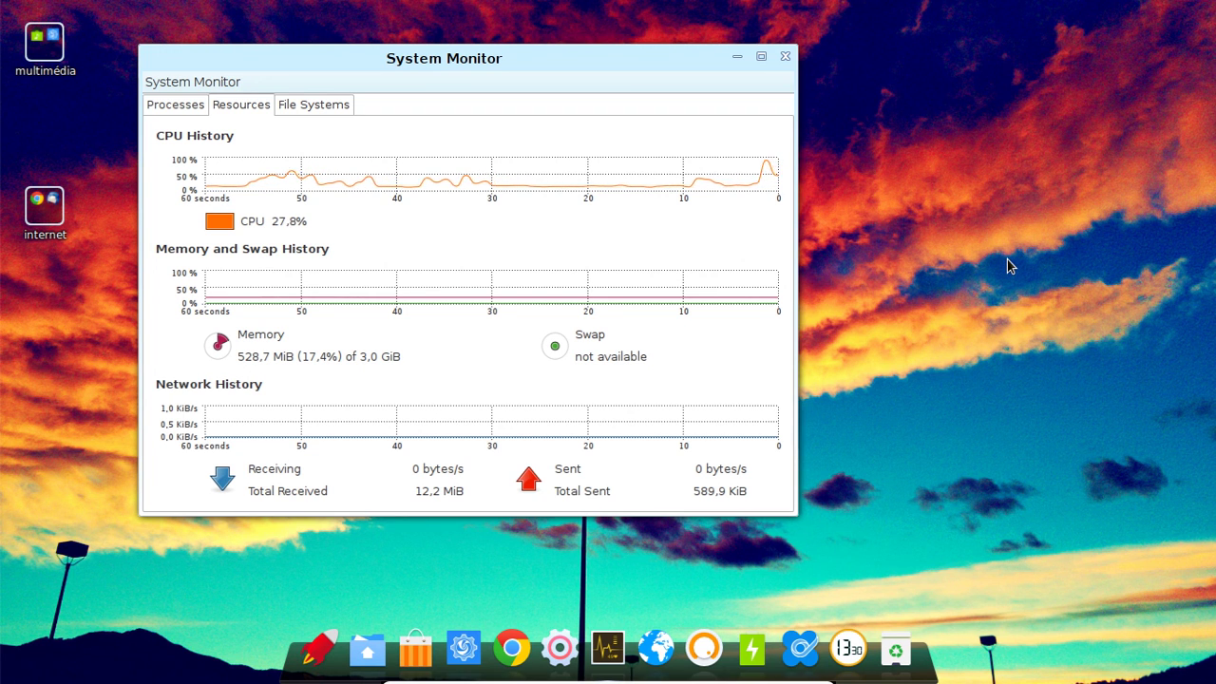
Review the Date et Heure, Personnalisation, Comptes utilisateurs and Affichage settings, and close the control center
left_click(848, 648)
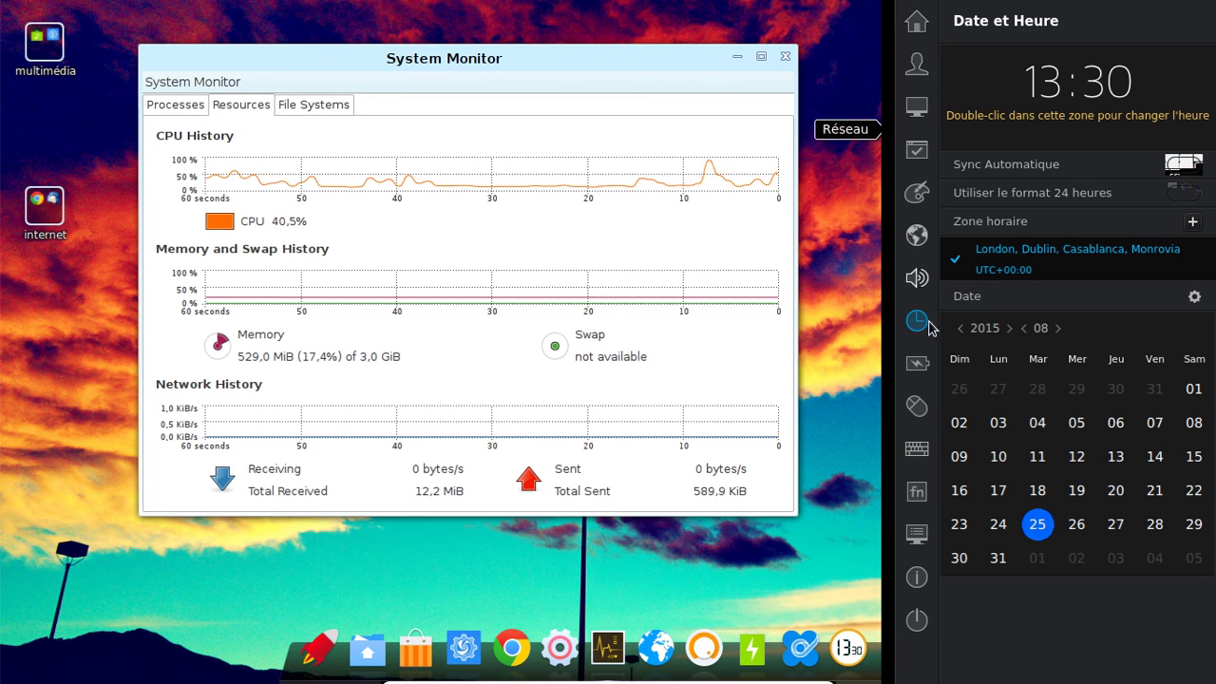
left_click(917, 193)
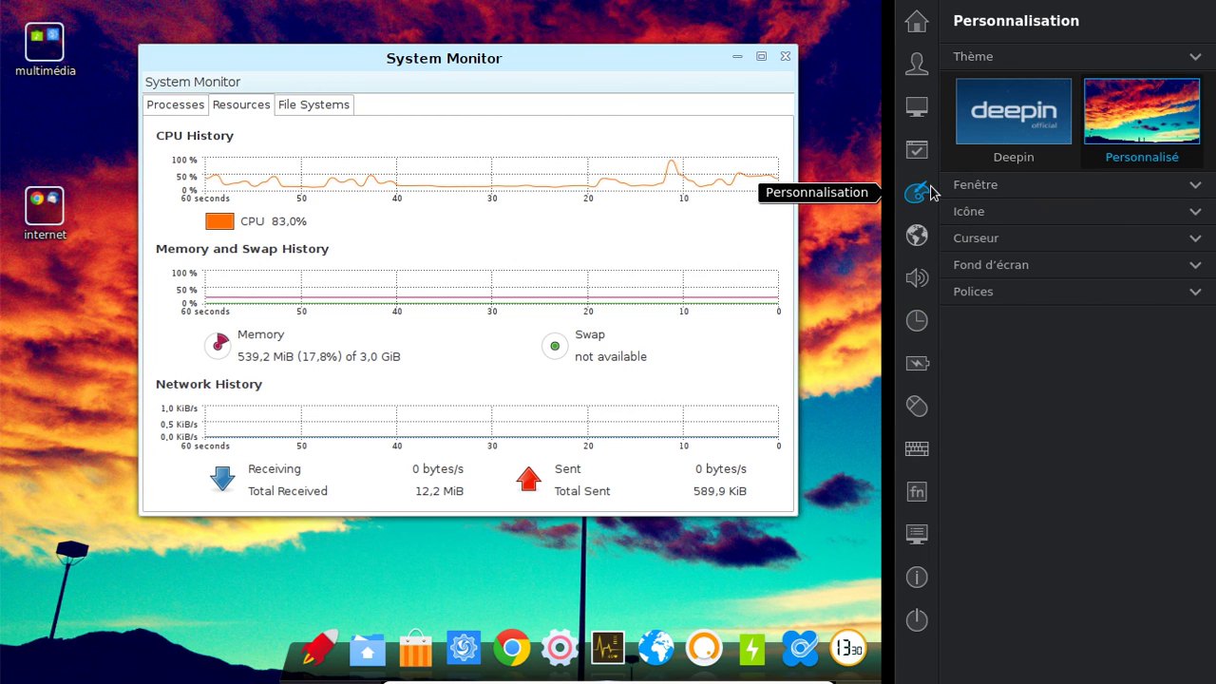
left_click(915, 66)
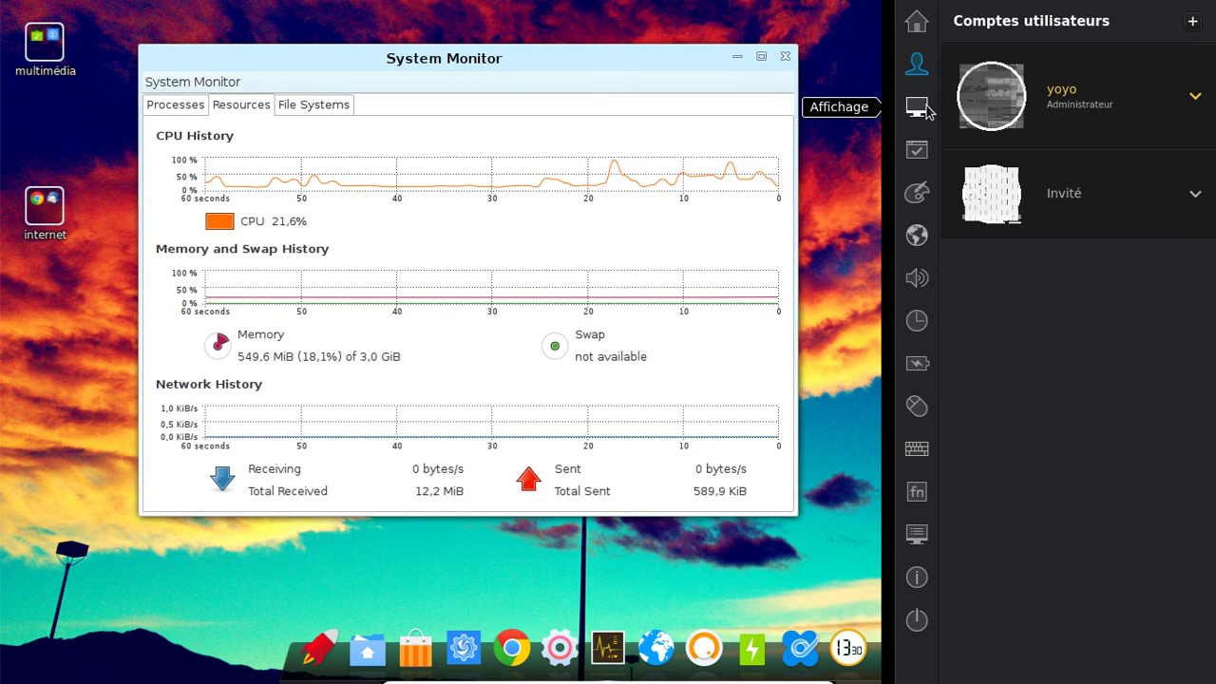
left_click(917, 108)
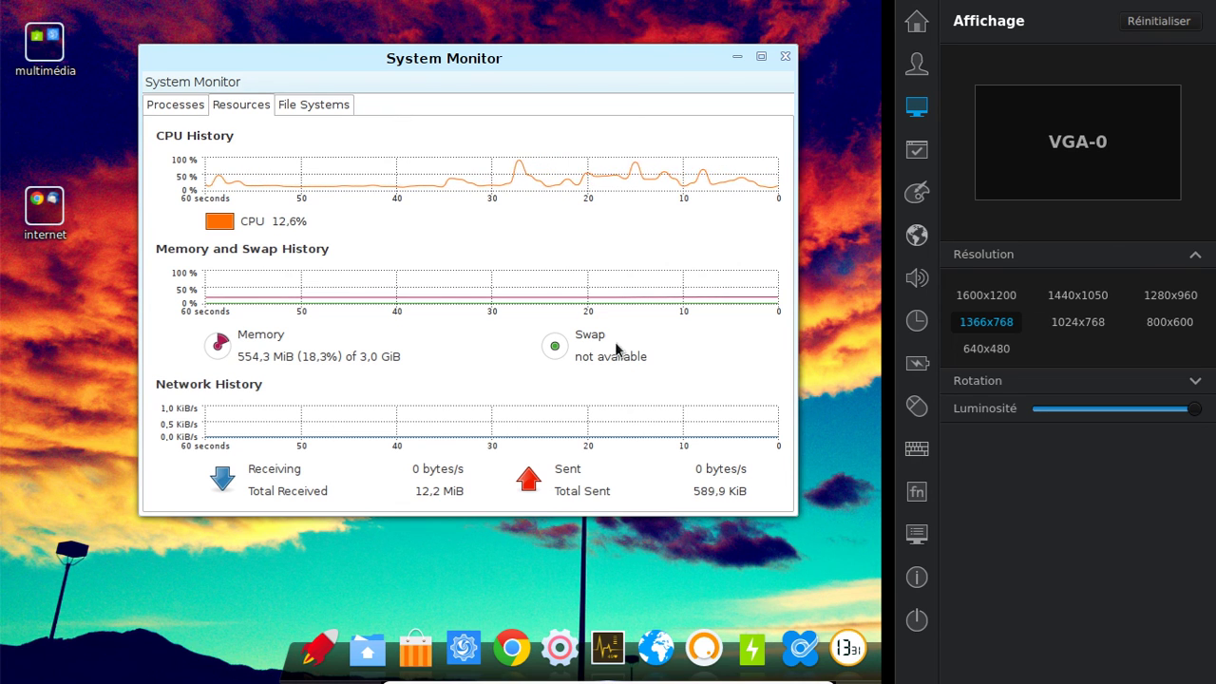
left_click(828, 604)
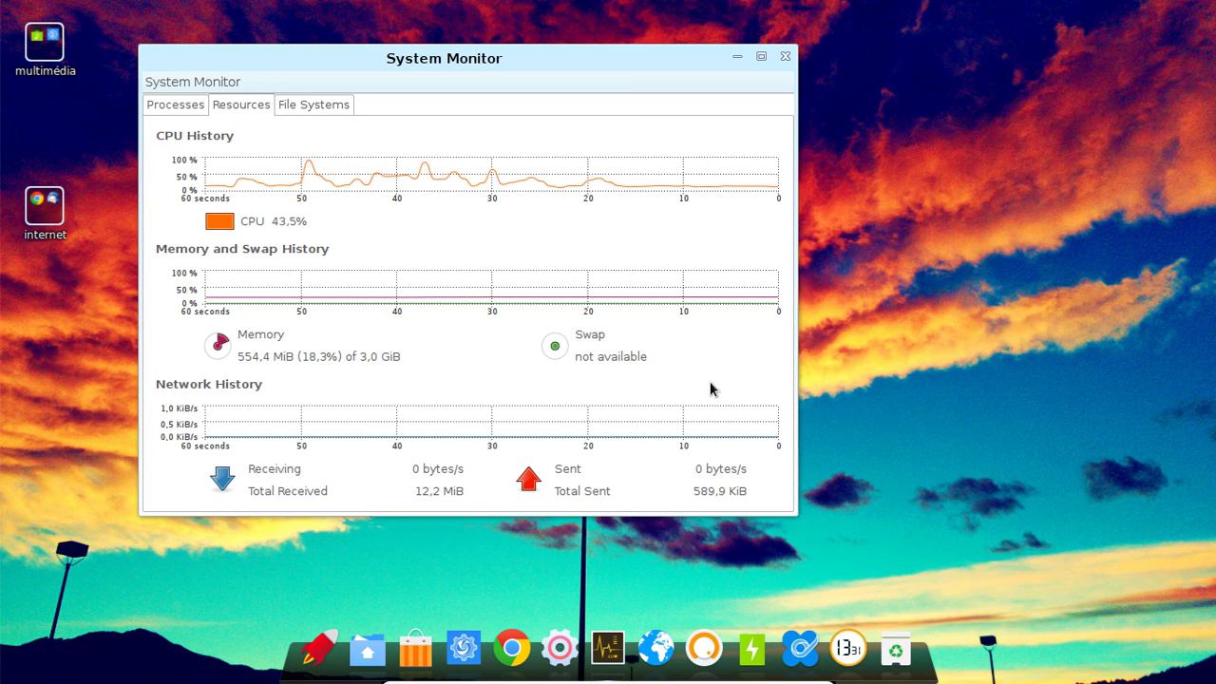
Switch the dock to Mode étendu and move the System Monitor window closer to the middle of the desktop
right_click(344, 676)
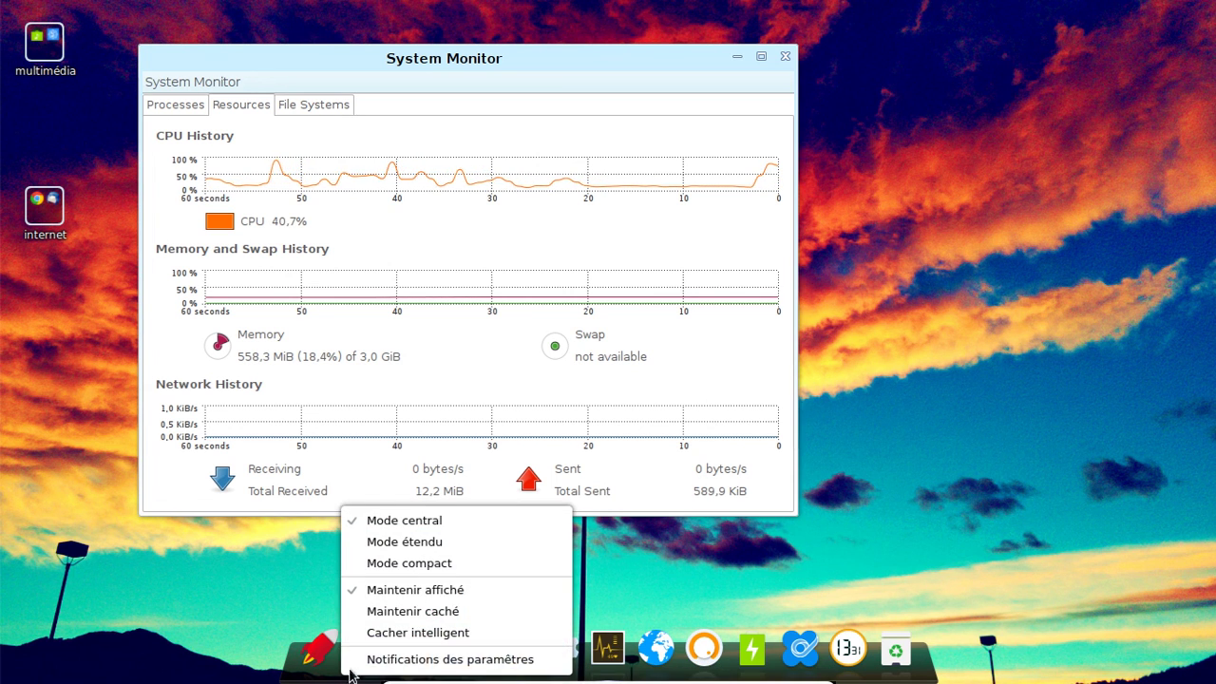
left_click(411, 545)
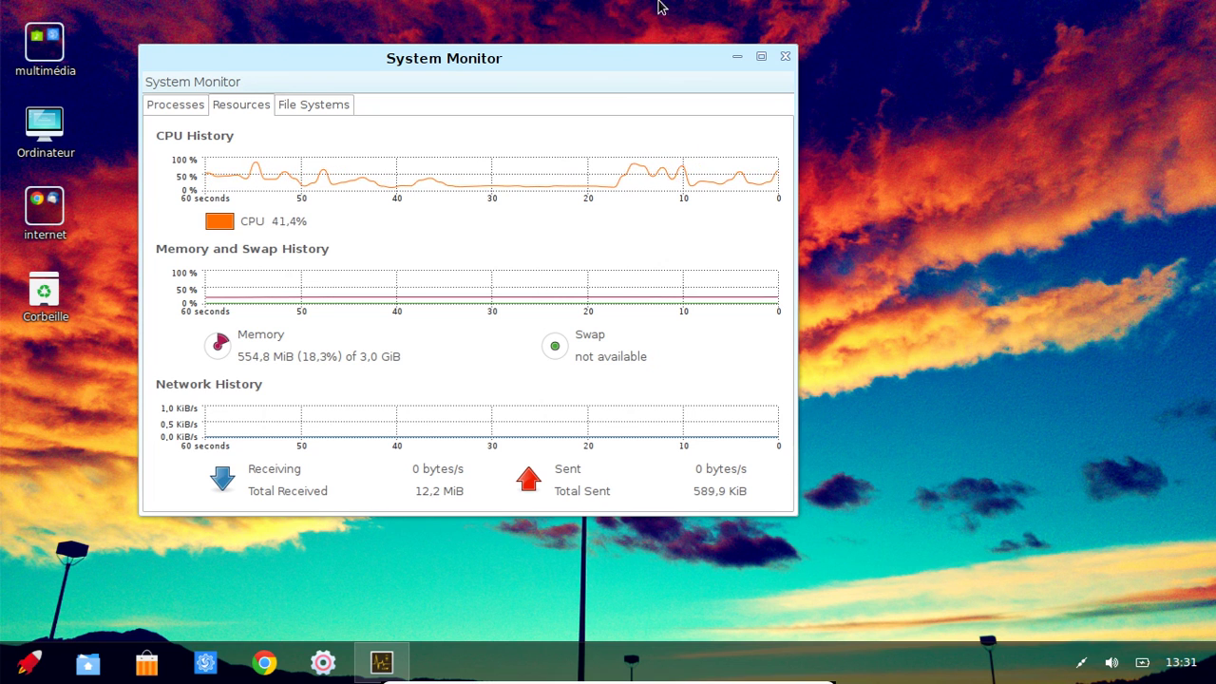
left_click_drag(672, 56, 682, 53)
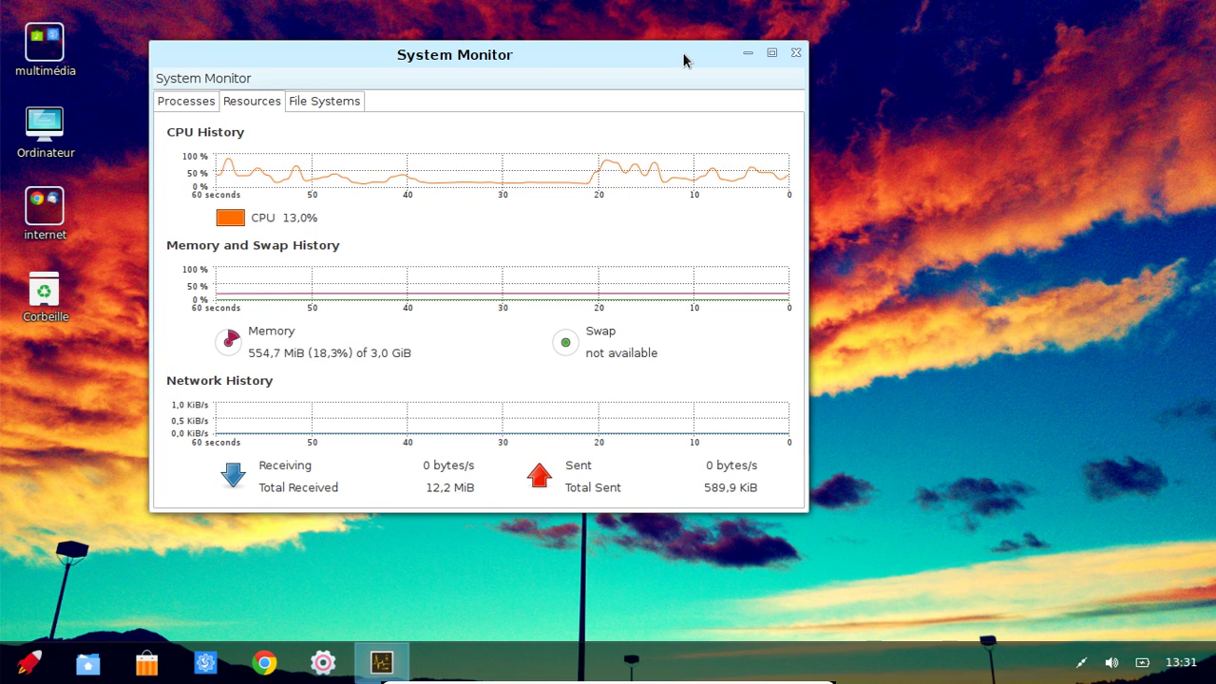
left_click_drag(682, 53, 736, 47)
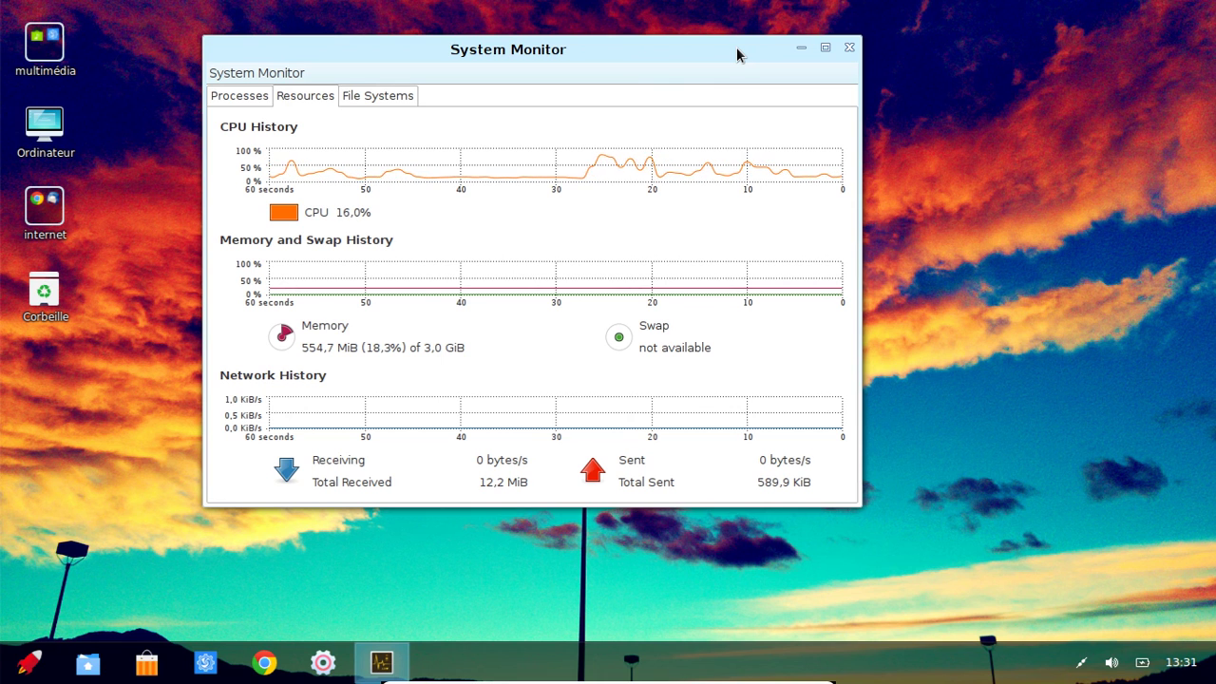
left_click_drag(735, 49, 781, 64)
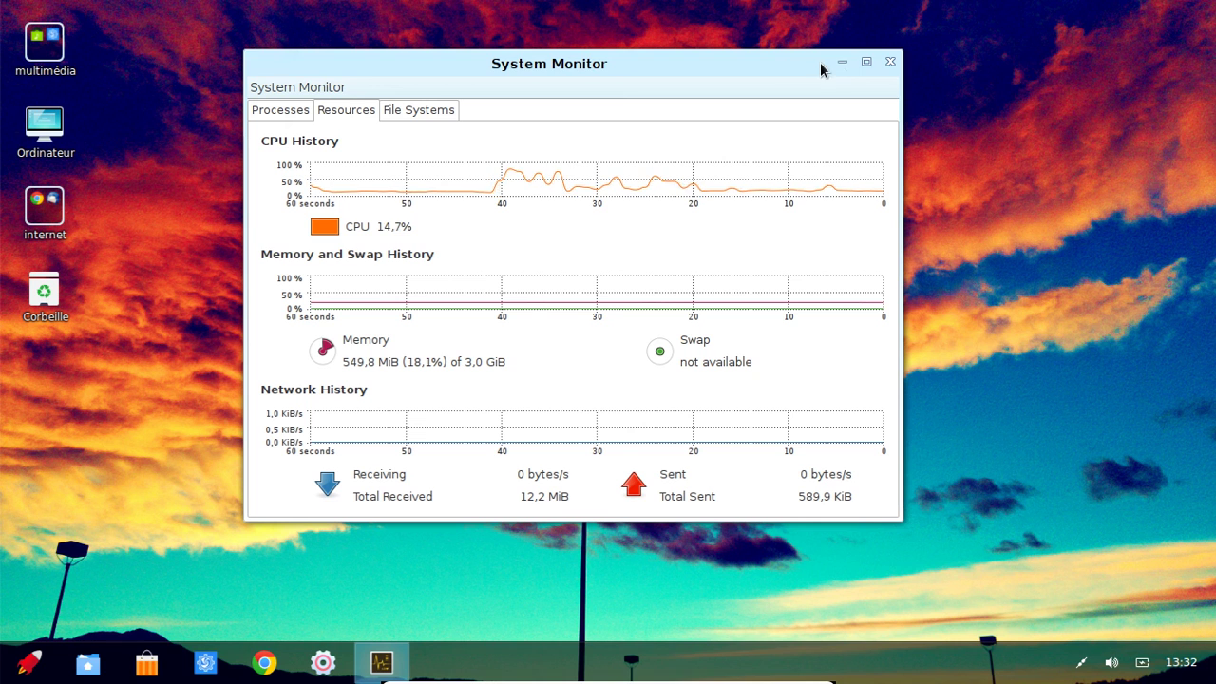
Close System Monitor and try to shut down deepin with the Éteindre option
left_click(889, 62)
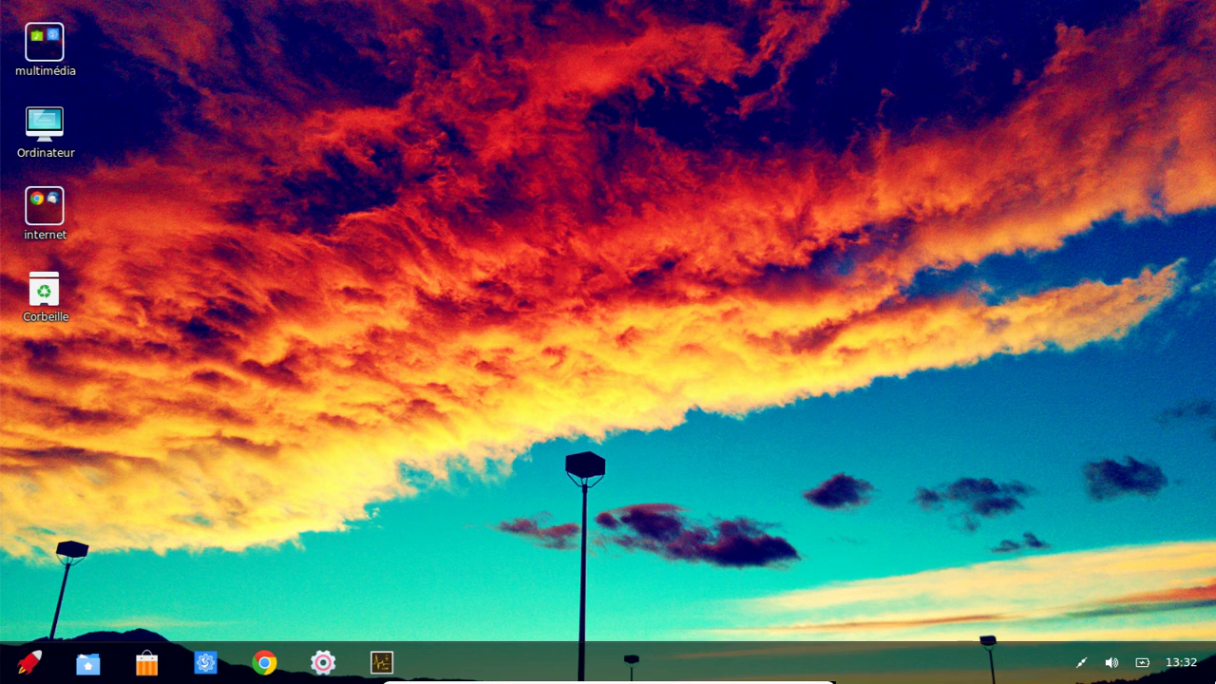
mouse_move(1215, 683)
left_click(925, 619)
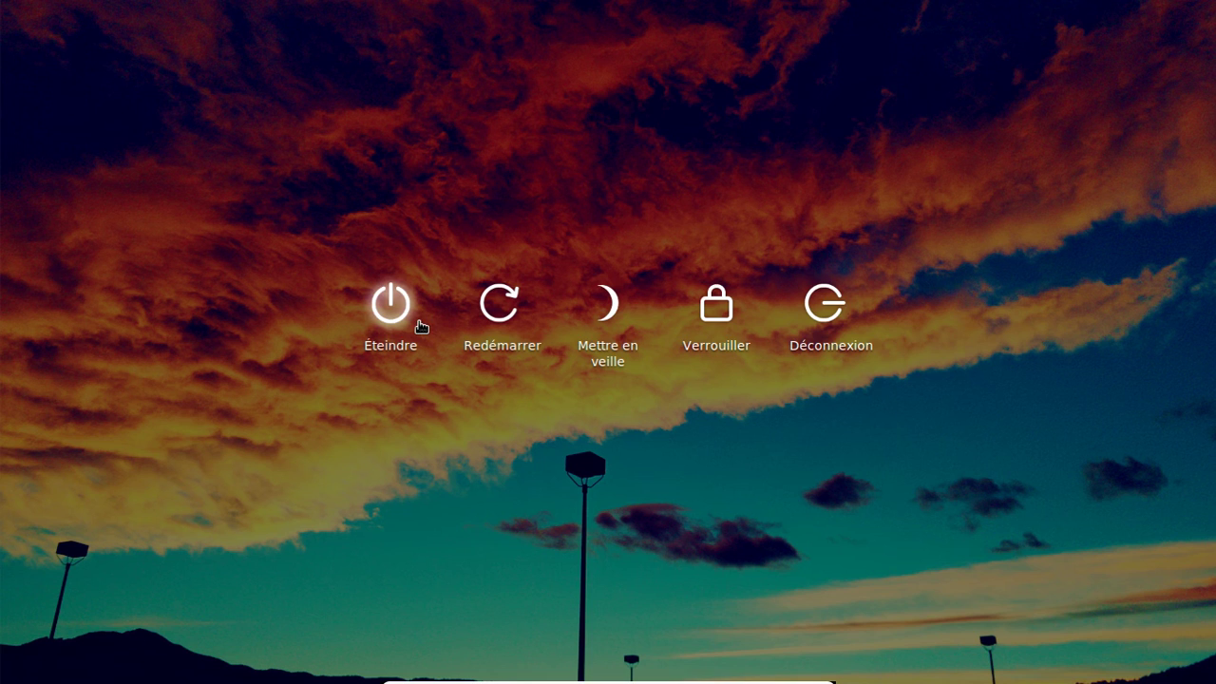
left_click(418, 320)
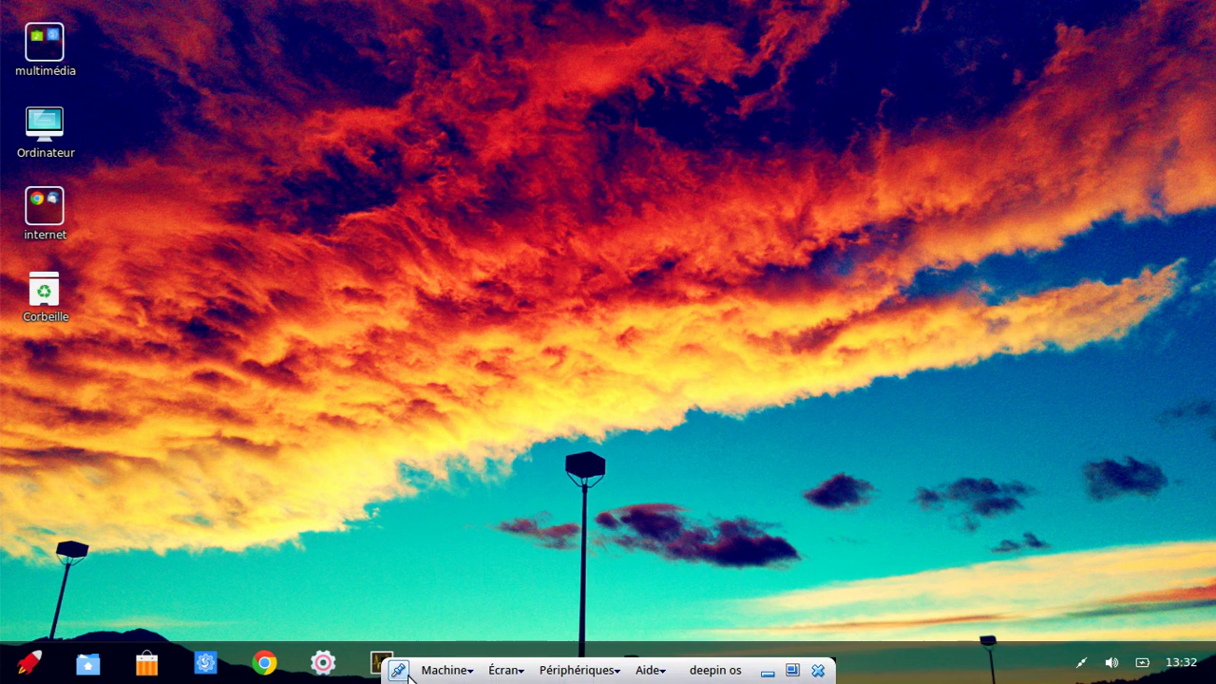
Power off the deepin os virtual machine with Éteindre la machine, and switch to the host's Terminal window running the recording
left_click(442, 669)
left_click(466, 650)
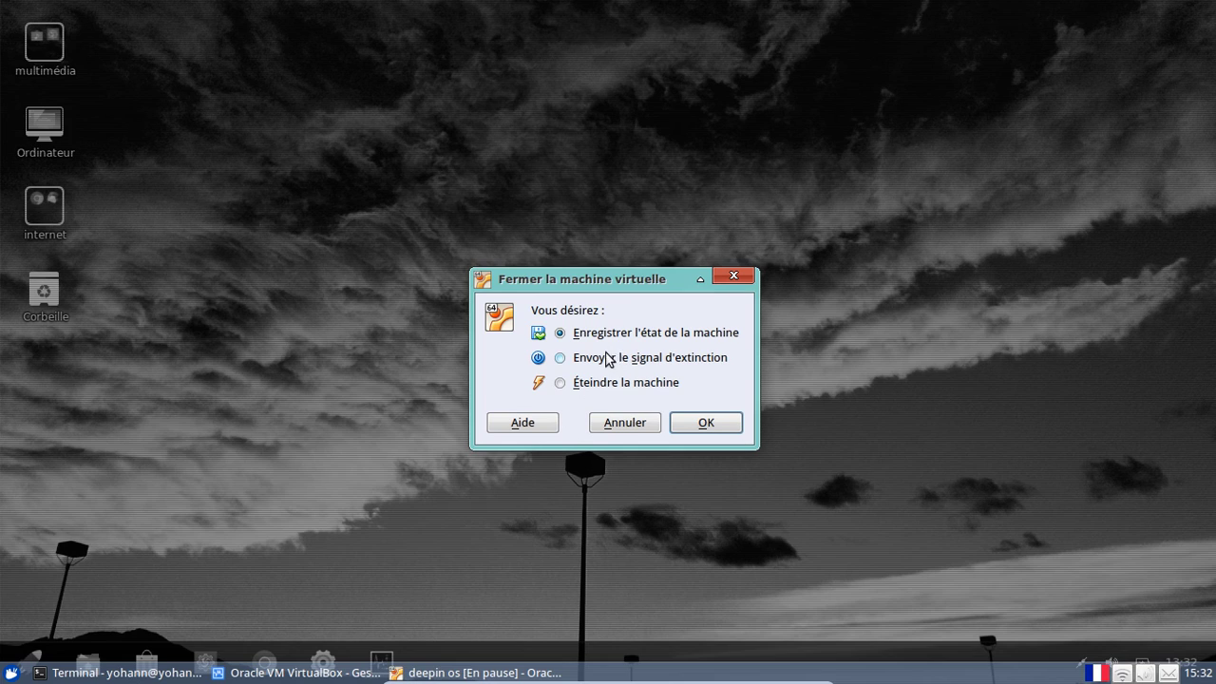
left_click(629, 384)
left_click(708, 423)
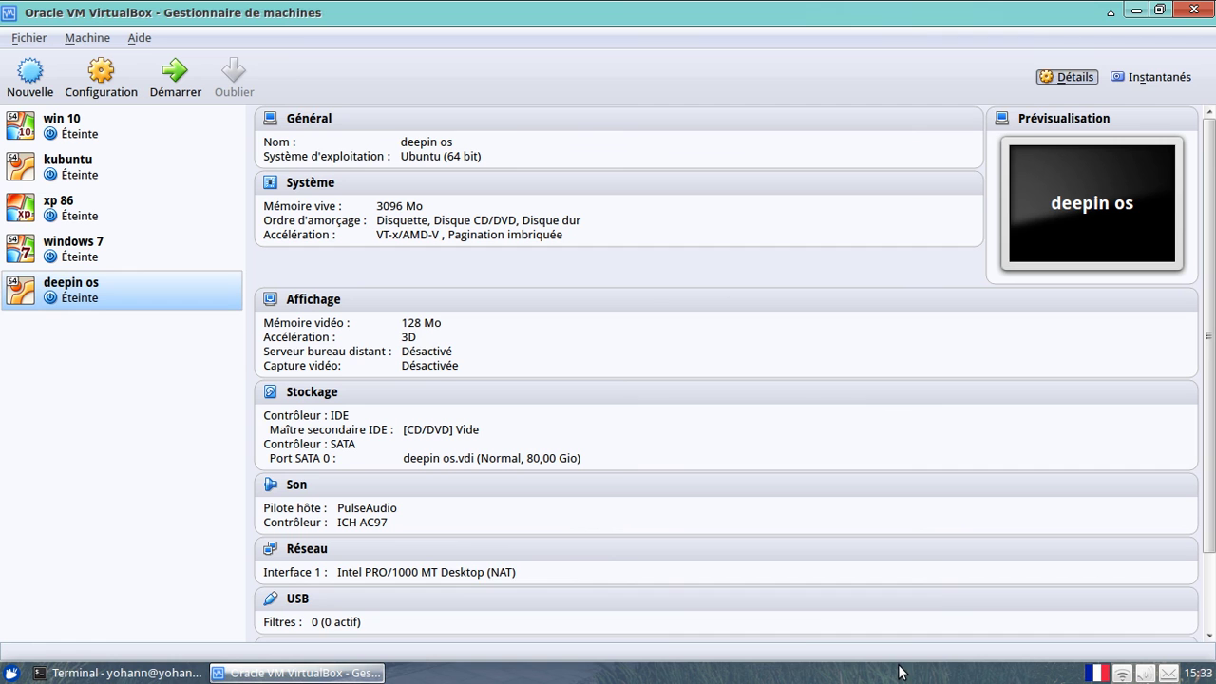
left_click(186, 674)
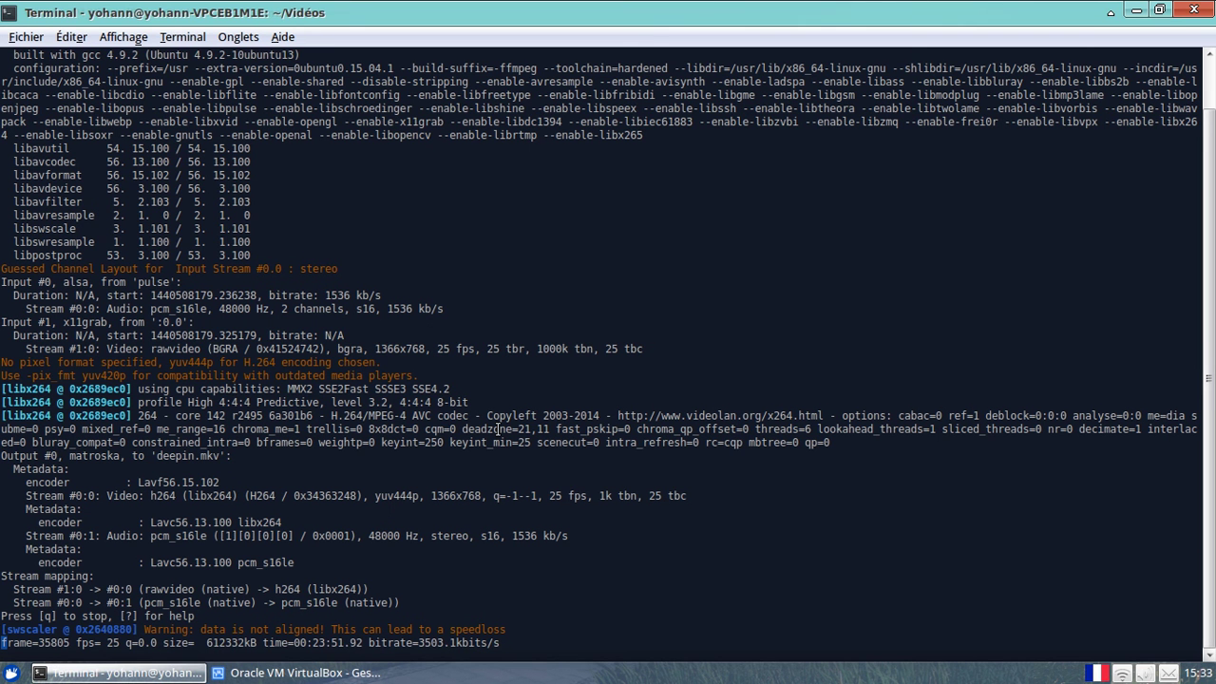